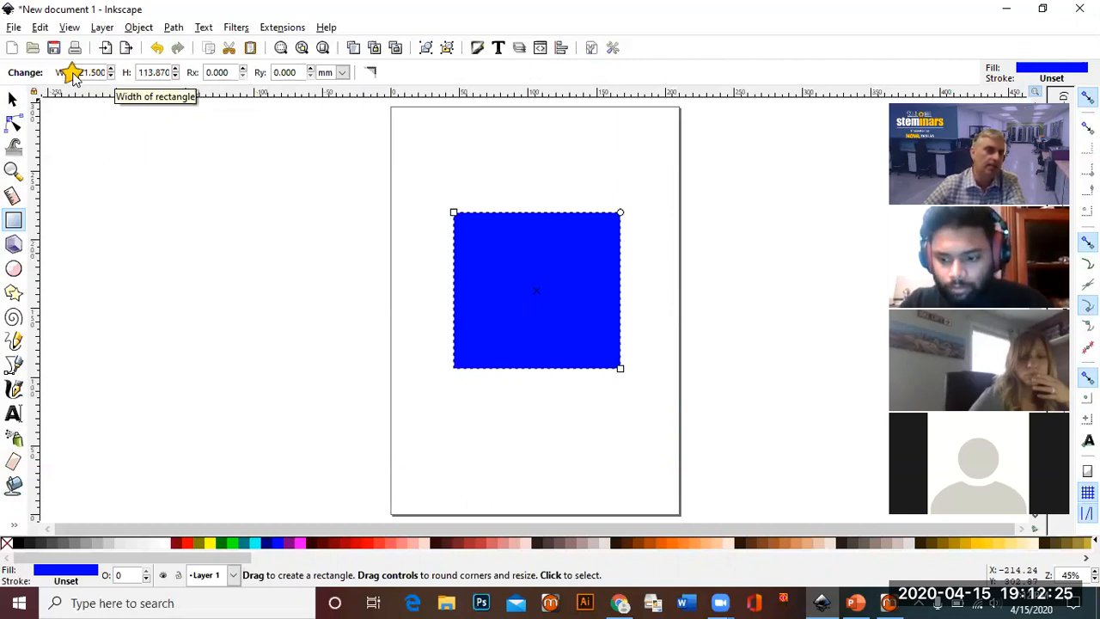
Set the blue rectangle's width and height both to 100 mm
{"action": "double_click", "coordinate": [110, 72]}
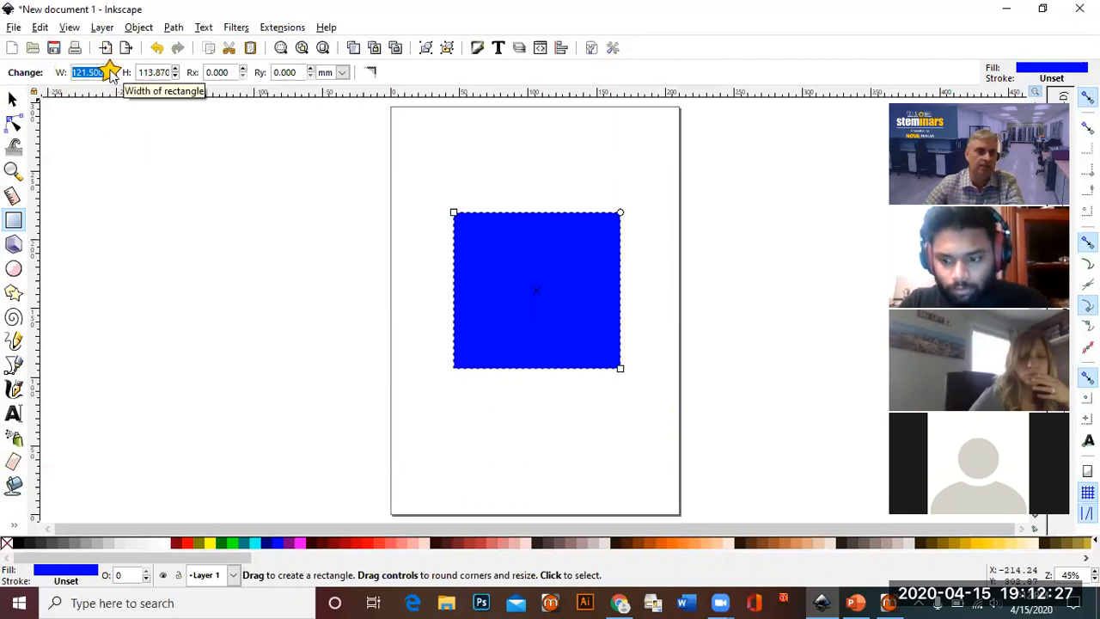
{"action": "type", "text": "100"}
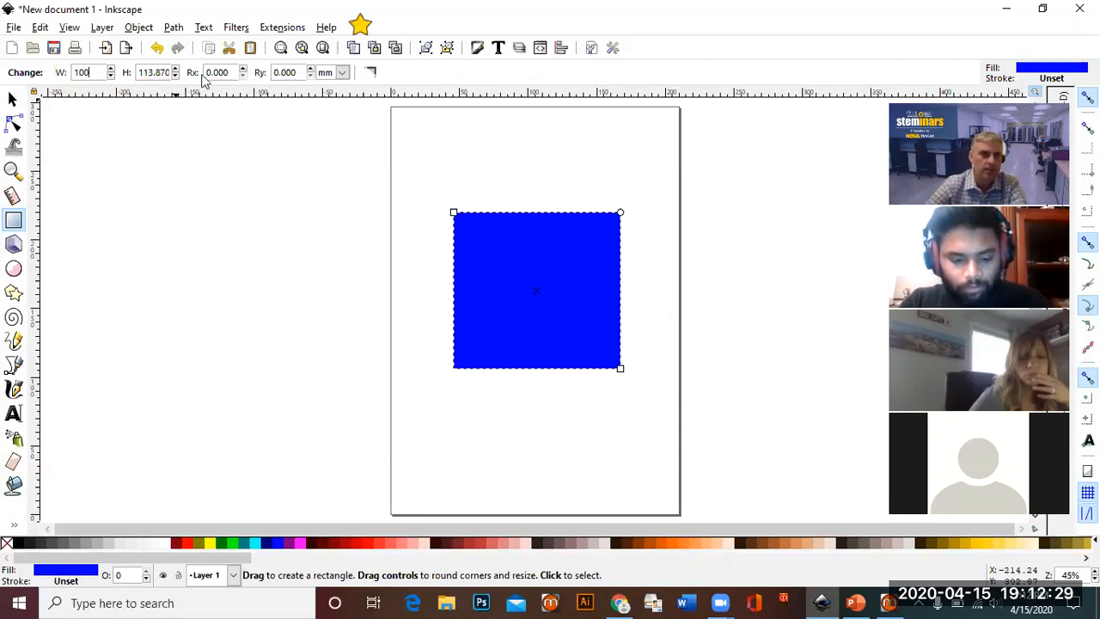
{"action": "key", "text": "Return"}
{"action": "double_click", "coordinate": [147, 72]}
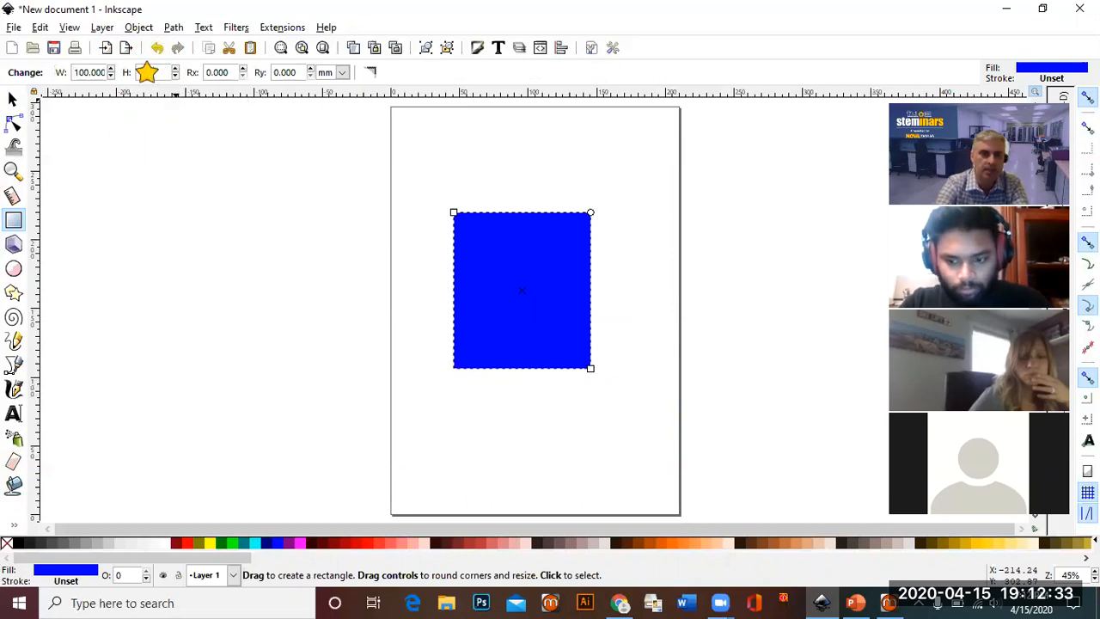
{"action": "type", "text": "100"}
{"action": "key", "text": "Return"}
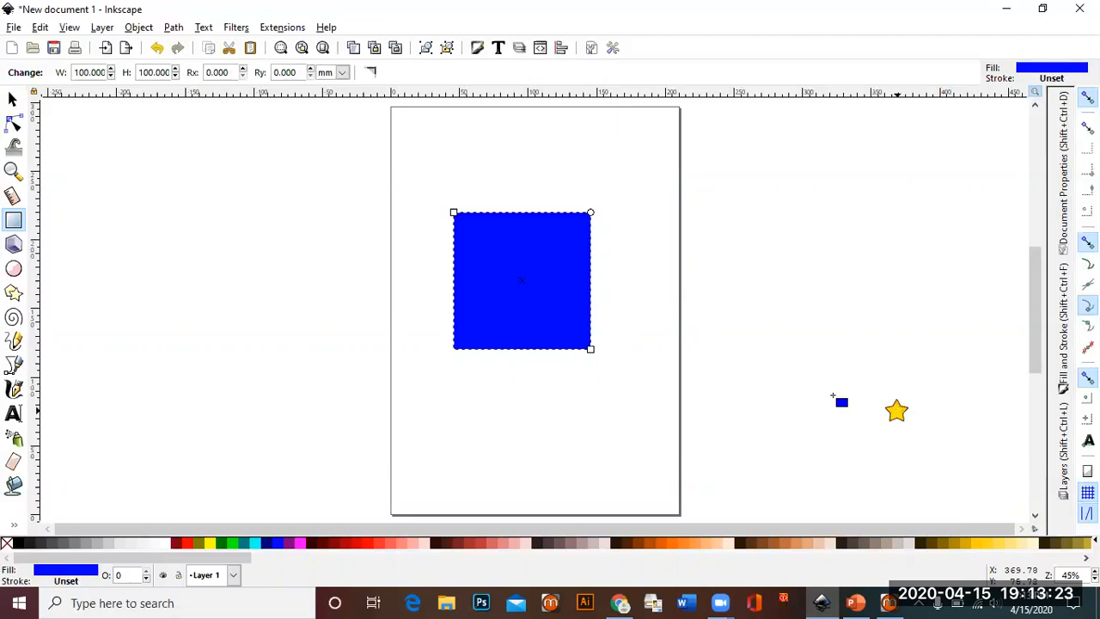
{"action": "scroll", "coordinate": [812, 381], "scroll_direction": "up", "scroll_amount": 2}
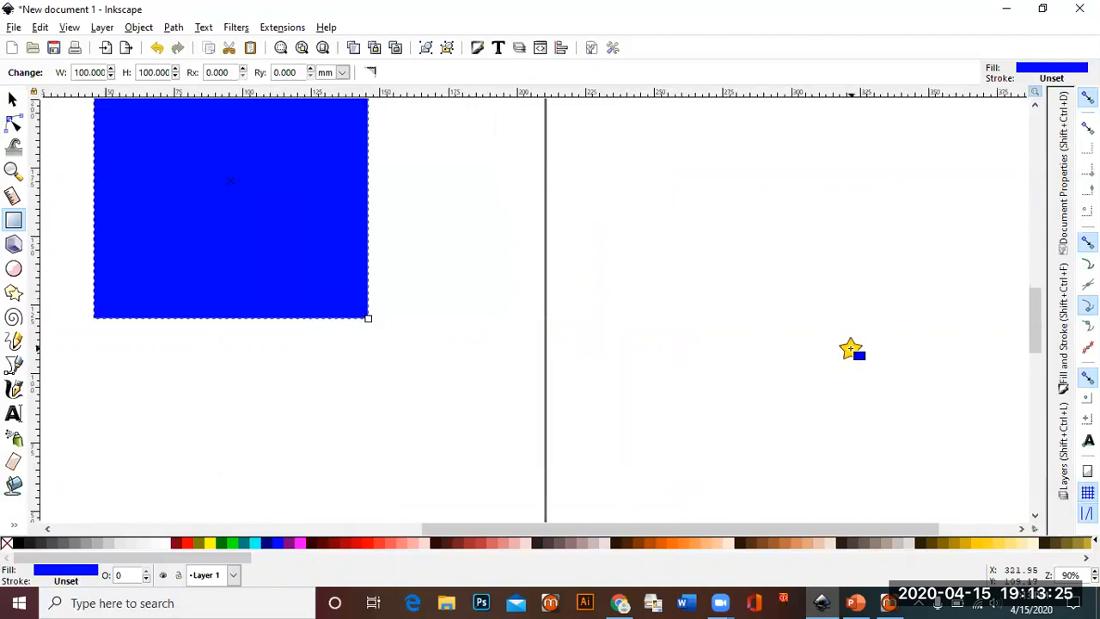
{"action": "scroll", "coordinate": [851, 348], "scroll_direction": "down", "scroll_amount": 3}
{"action": "scroll", "coordinate": [851, 348], "scroll_direction": "up", "scroll_amount": 1}
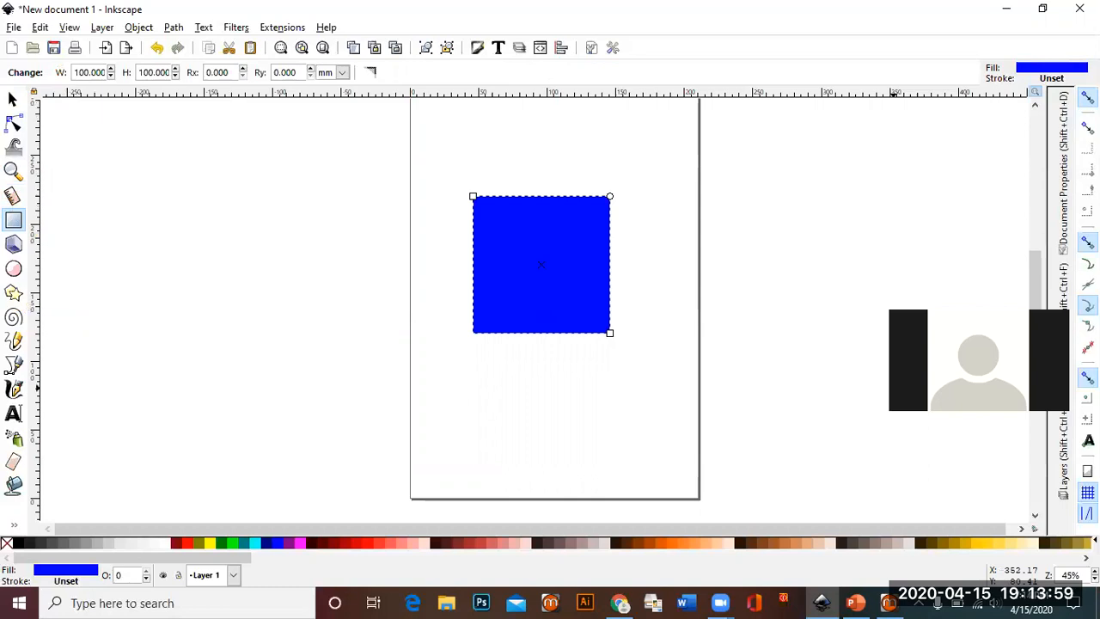
{"action": "left_click", "coordinate": [341, 236]}
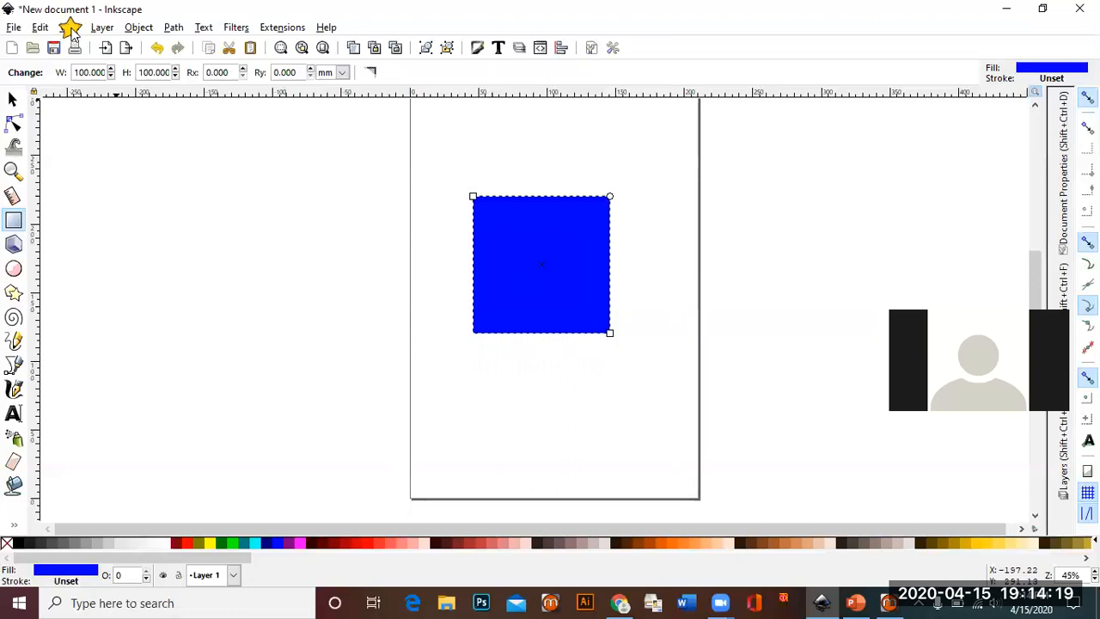
{"action": "left_click", "coordinate": [70, 27]}
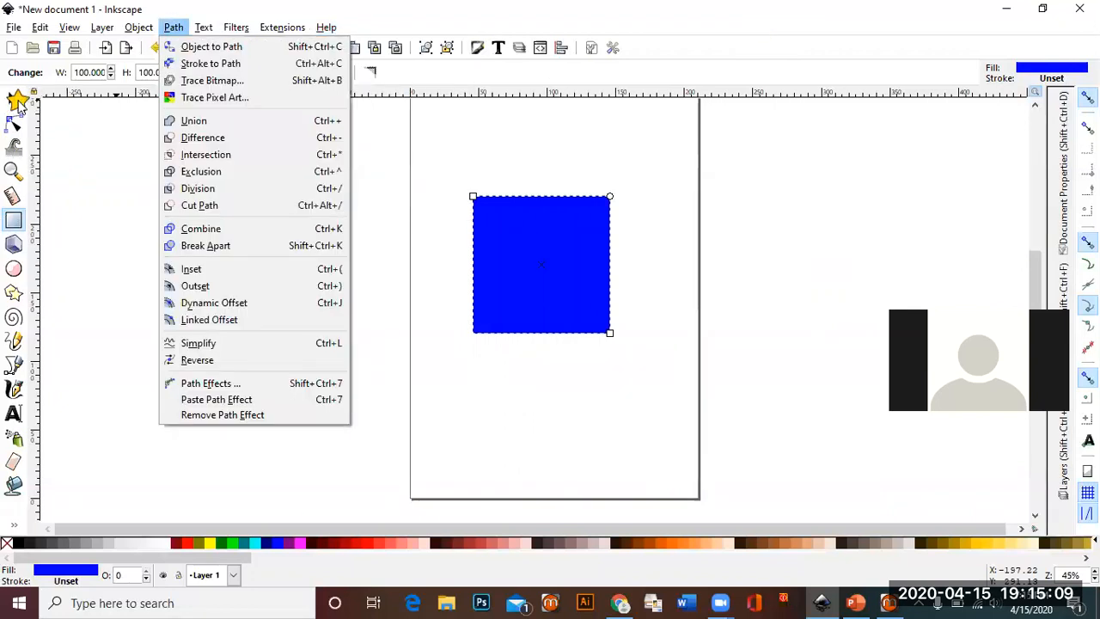
{"action": "left_click", "coordinate": [17, 105]}
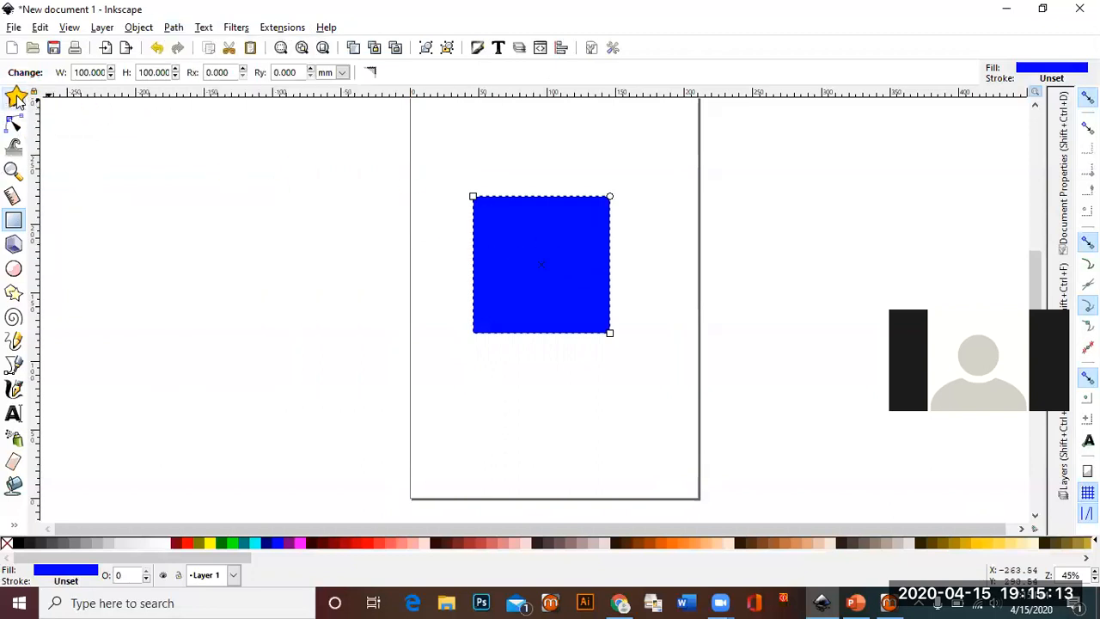
Toggle the square between its scale and rotation handles, and stretch it to about 158 mm wide by 130 mm high
{"action": "left_click", "coordinate": [16, 98]}
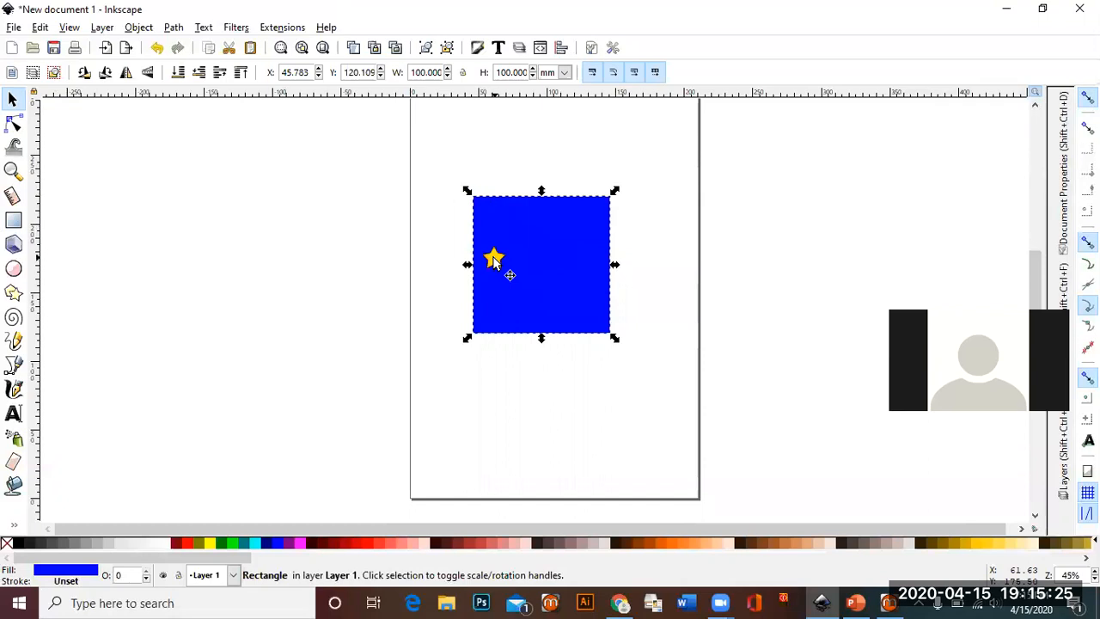
{"action": "left_click", "coordinate": [539, 271]}
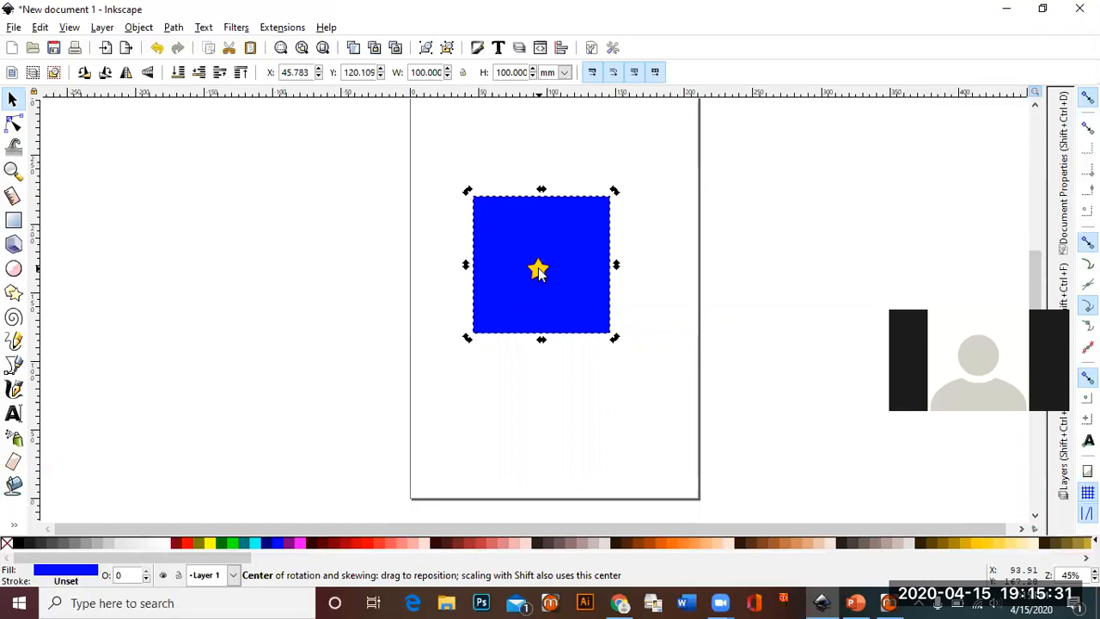
{"action": "left_click", "coordinate": [539, 270]}
{"action": "left_click", "coordinate": [512, 234]}
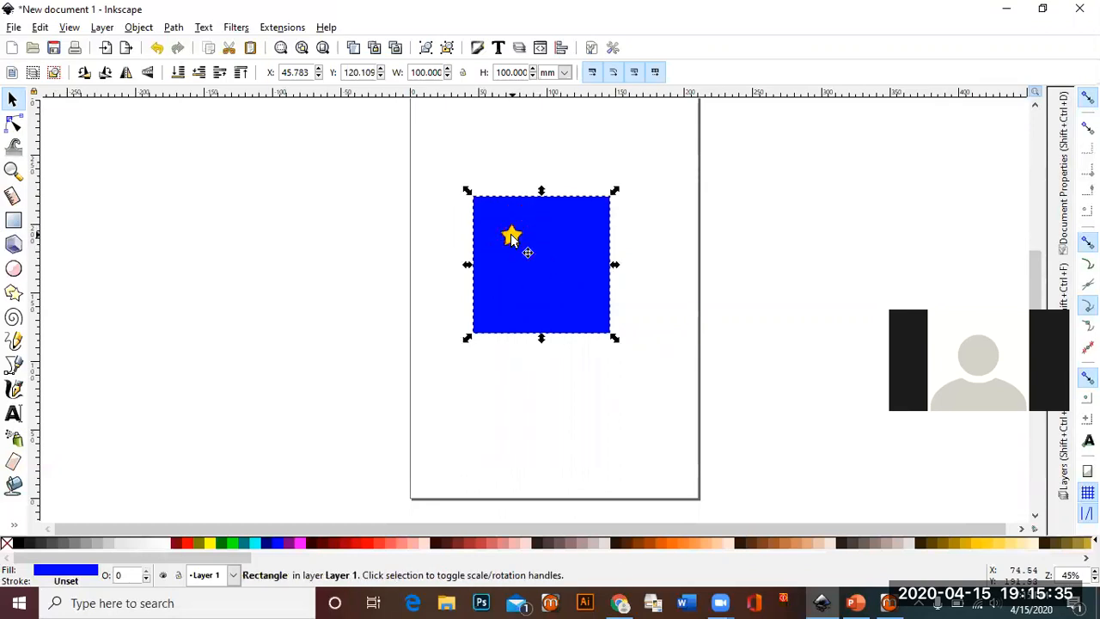
{"action": "left_click", "coordinate": [510, 235]}
{"action": "left_click", "coordinate": [511, 235]}
{"action": "left_click", "coordinate": [511, 235]}
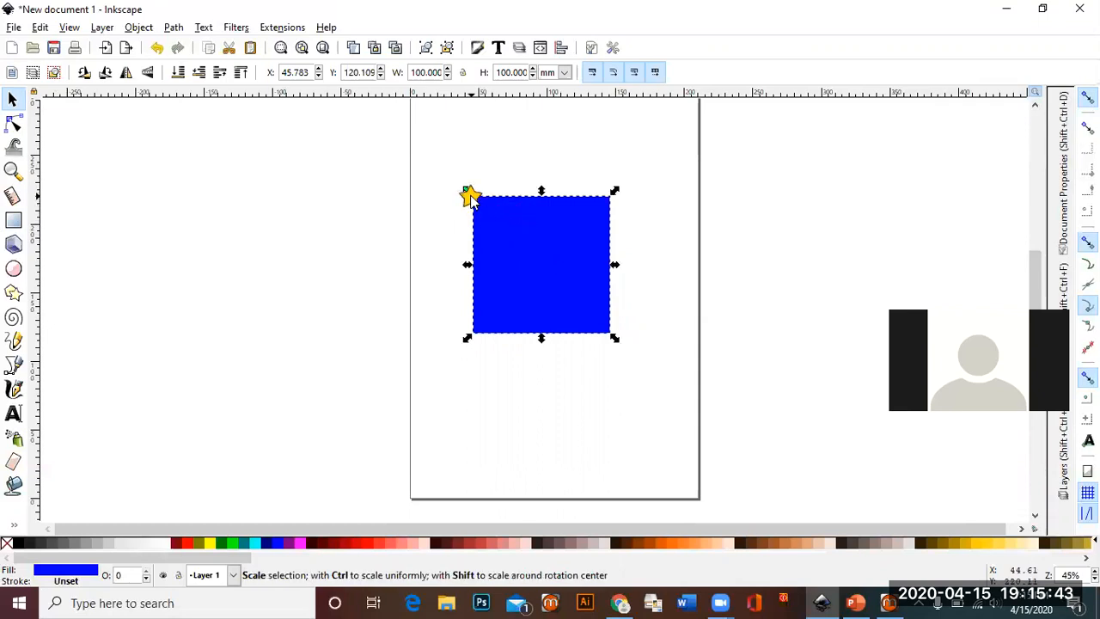
{"action": "left_click_drag", "start_coordinate": [474, 196], "coordinate": [443, 152]}
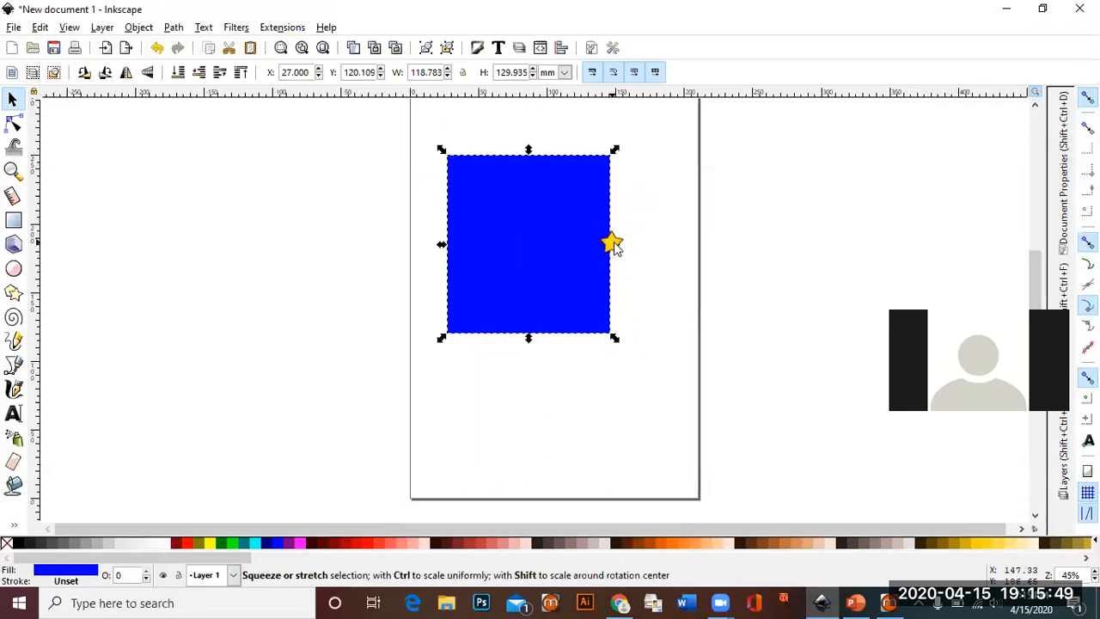
{"action": "left_click_drag", "start_coordinate": [616, 245], "coordinate": [666, 249]}
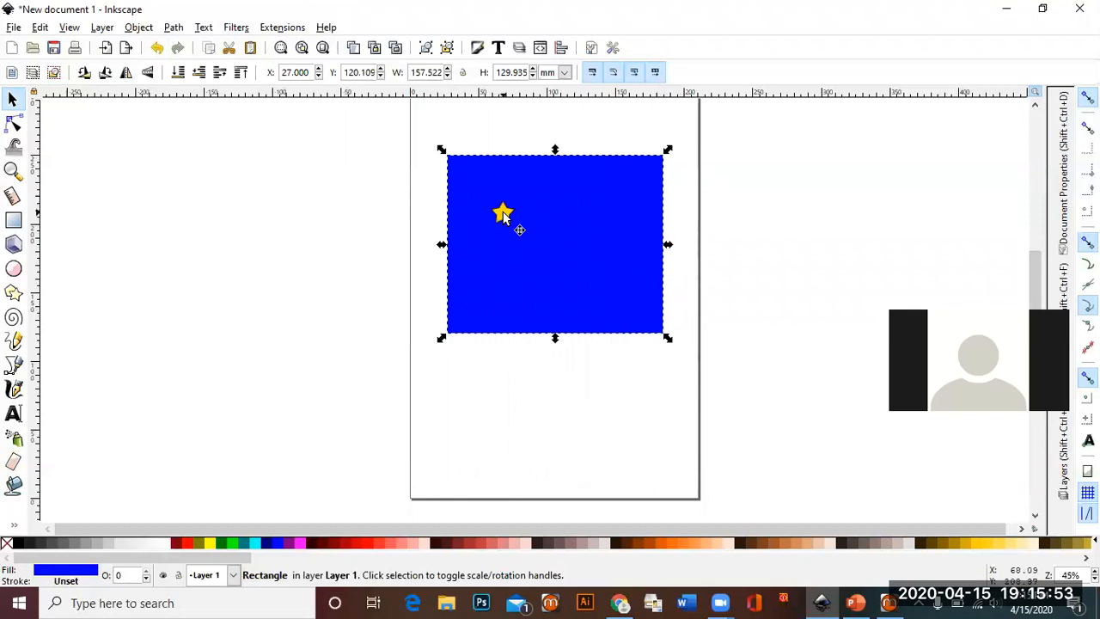
Rotate the blue rectangle counter-clockwise until its bounding box is about 197 mm wide by 184 mm high
{"action": "left_click", "coordinate": [503, 216]}
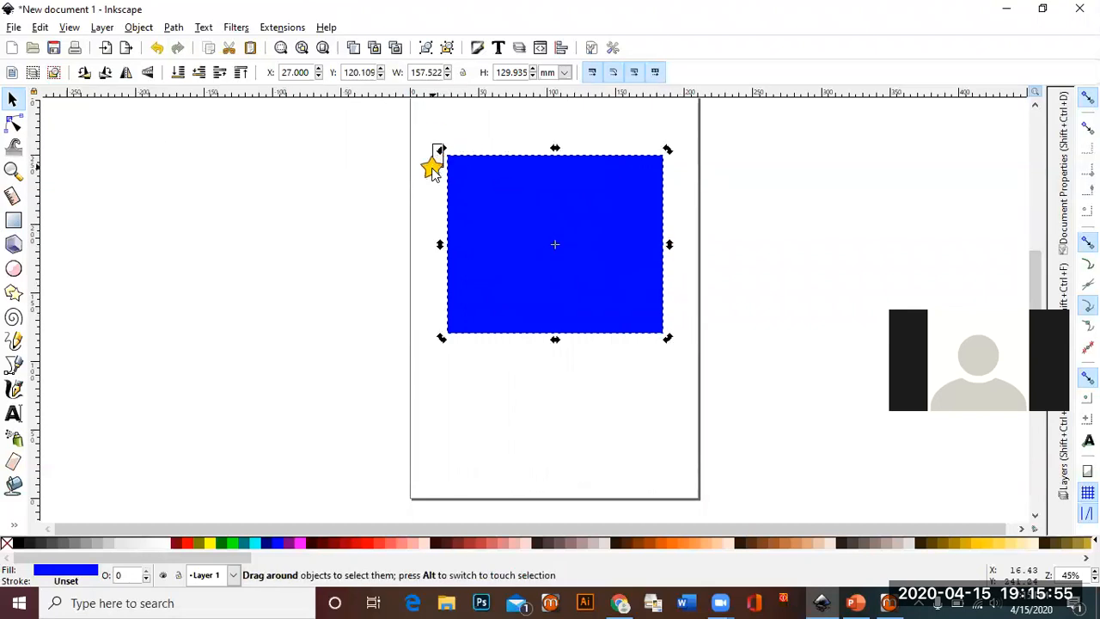
{"action": "left_click", "coordinate": [440, 149]}
{"action": "left_click", "coordinate": [503, 191]}
{"action": "left_click", "coordinate": [504, 191]}
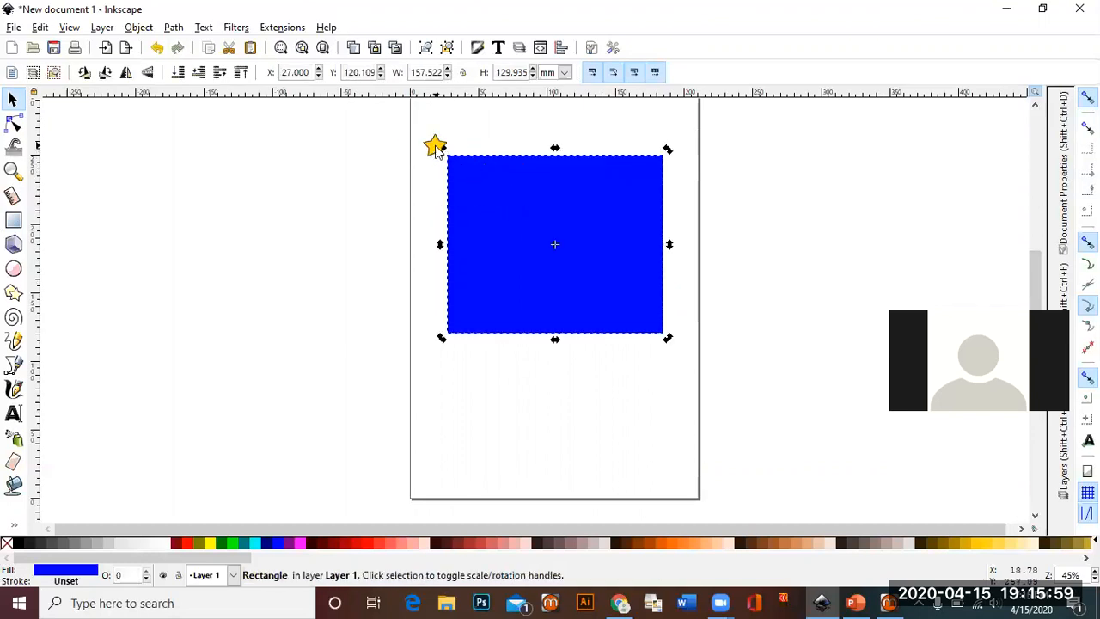
{"action": "left_click_drag", "start_coordinate": [446, 149], "coordinate": [422, 197]}
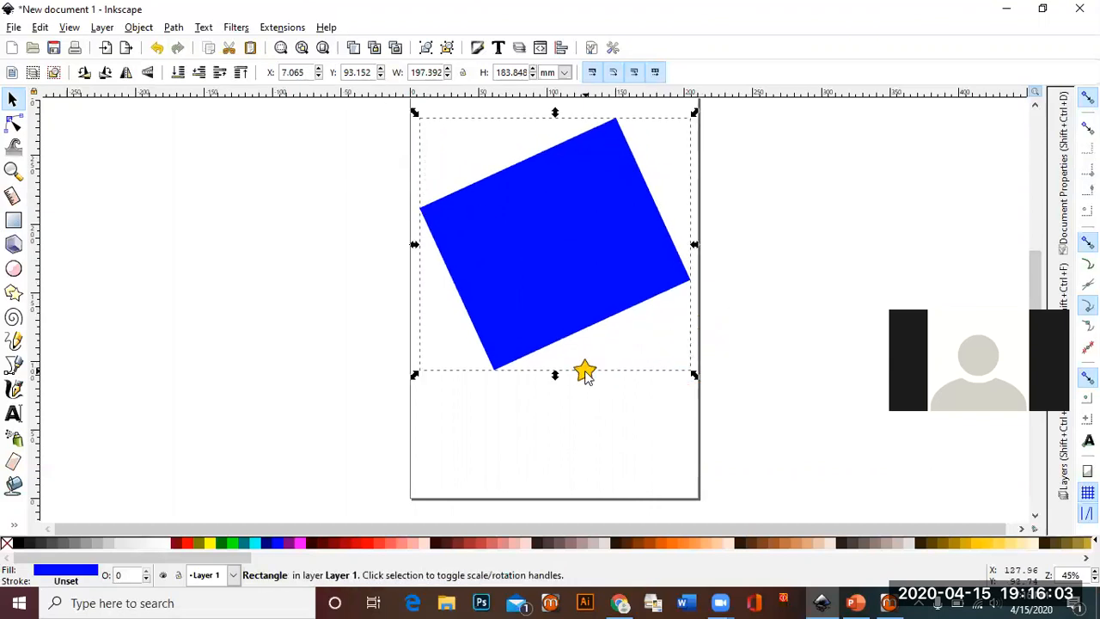
Flatten the rotated rectangle into a slanted parallelogram about 187 mm wide by 55 mm high
{"action": "left_click_drag", "start_coordinate": [555, 375], "coordinate": [629, 198]}
{"action": "left_click_drag", "start_coordinate": [555, 157], "coordinate": [563, 318]}
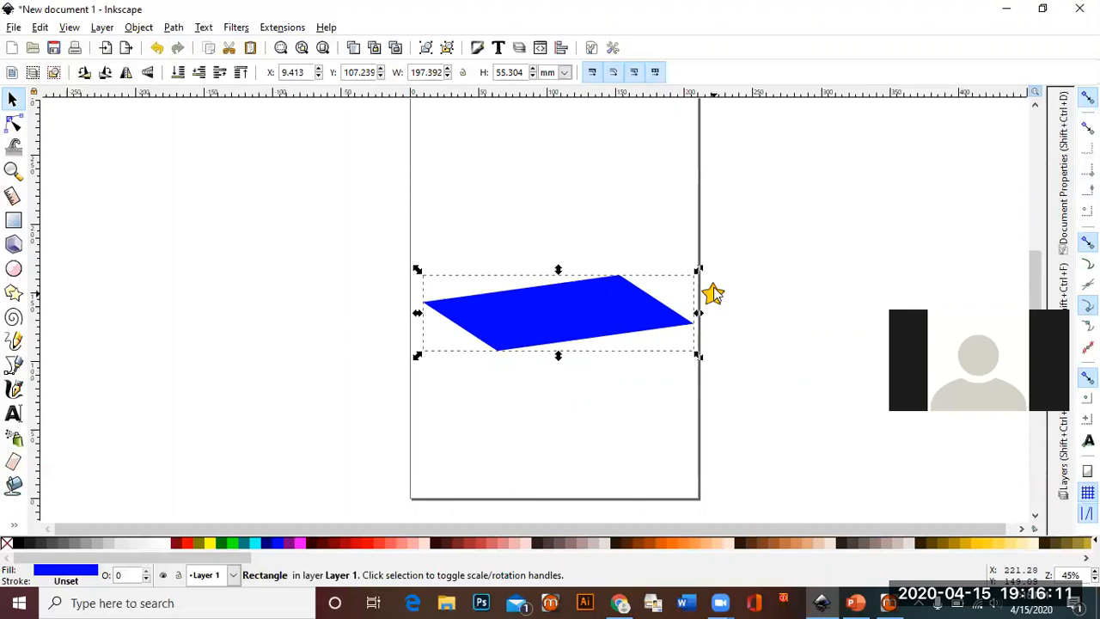
{"action": "left_click_drag", "start_coordinate": [697, 270], "coordinate": [681, 270]}
{"action": "left_click_drag", "start_coordinate": [496, 350], "coordinate": [508, 350]}
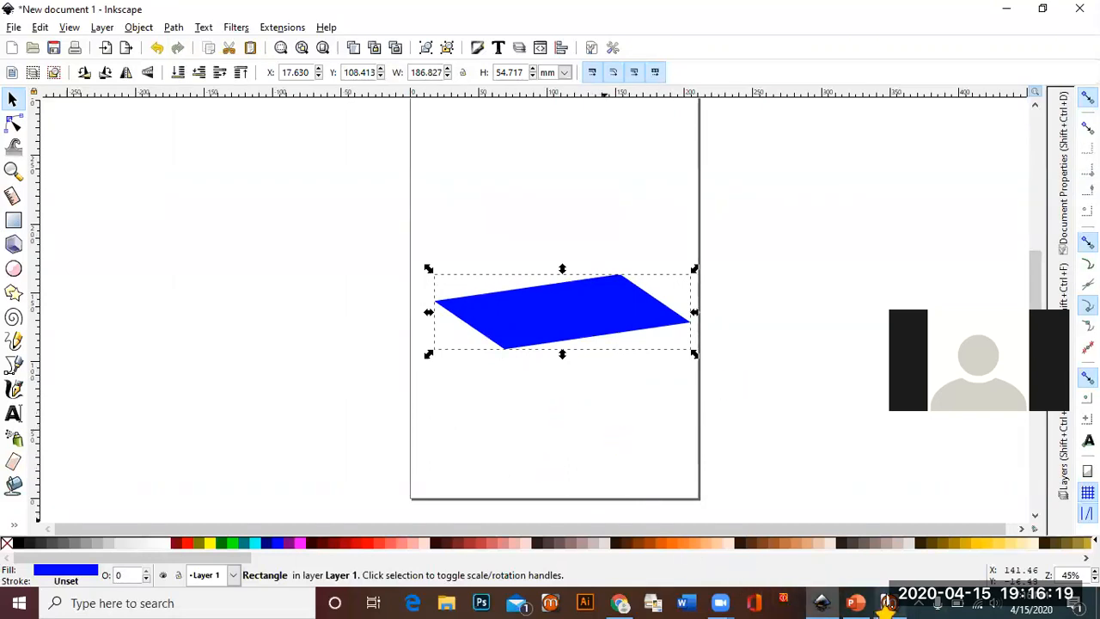
Switch to PowerPoint to check the graduation hat example on slide 14, and return to Inkscape
{"action": "left_click", "coordinate": [855, 603]}
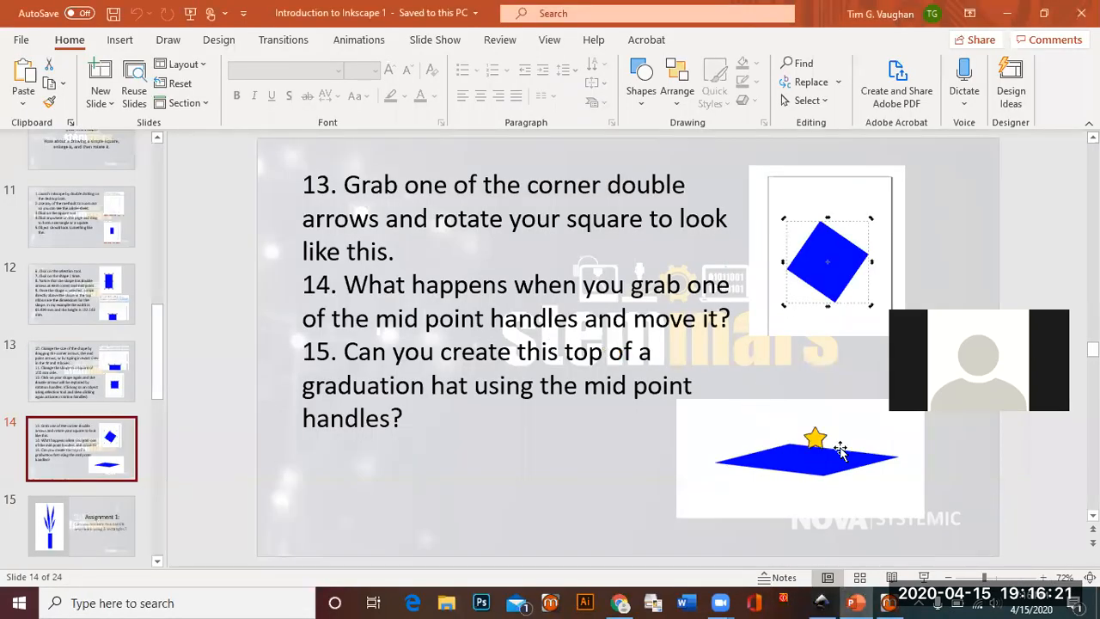
{"action": "left_click", "coordinate": [820, 601]}
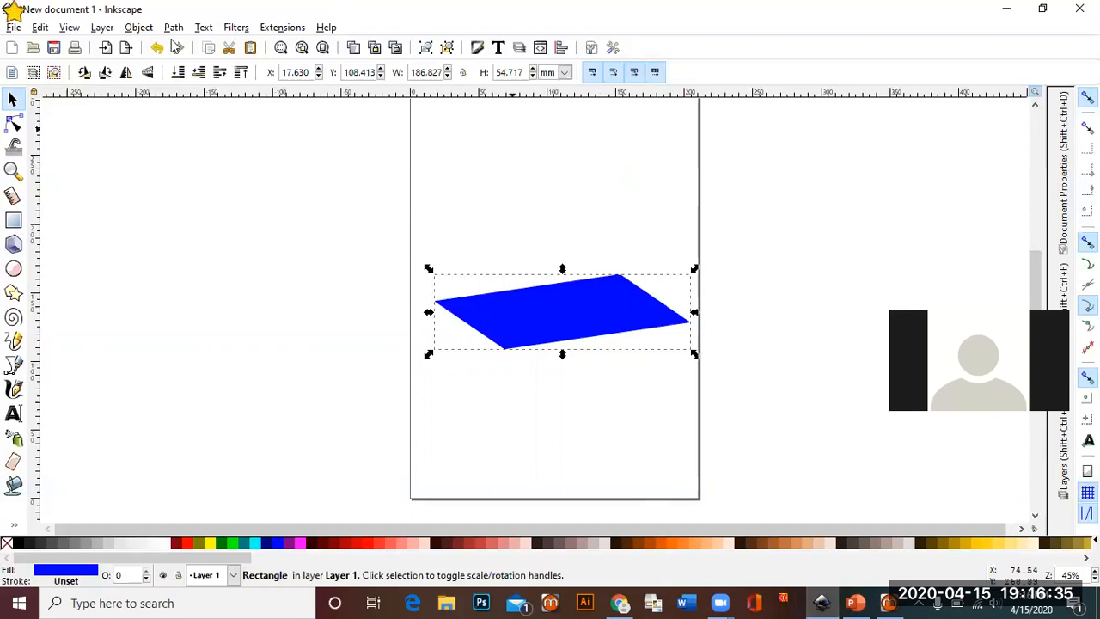
Rotate the parallelogram slightly counter-clockwise to a bounding box about 186 mm wide by 69 mm high, and deselect it
{"action": "scroll", "coordinate": [538, 204], "scroll_direction": "up", "scroll_amount": 2}
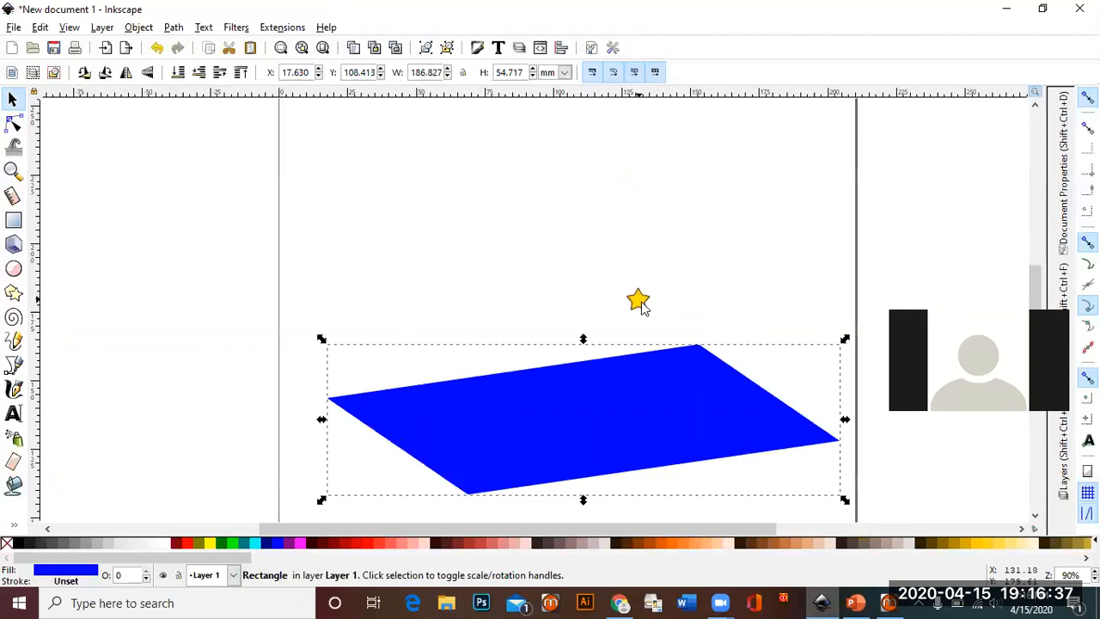
{"action": "scroll", "coordinate": [648, 307], "scroll_direction": "down", "scroll_amount": 2}
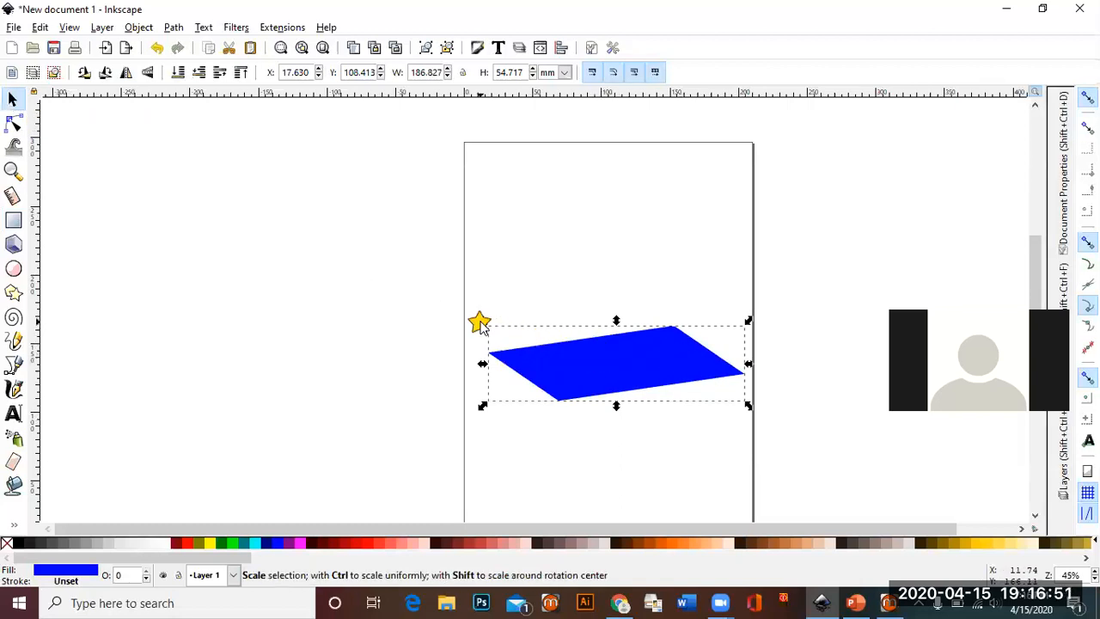
{"action": "left_click", "coordinate": [554, 359]}
{"action": "left_click_drag", "start_coordinate": [482, 320], "coordinate": [637, 363]}
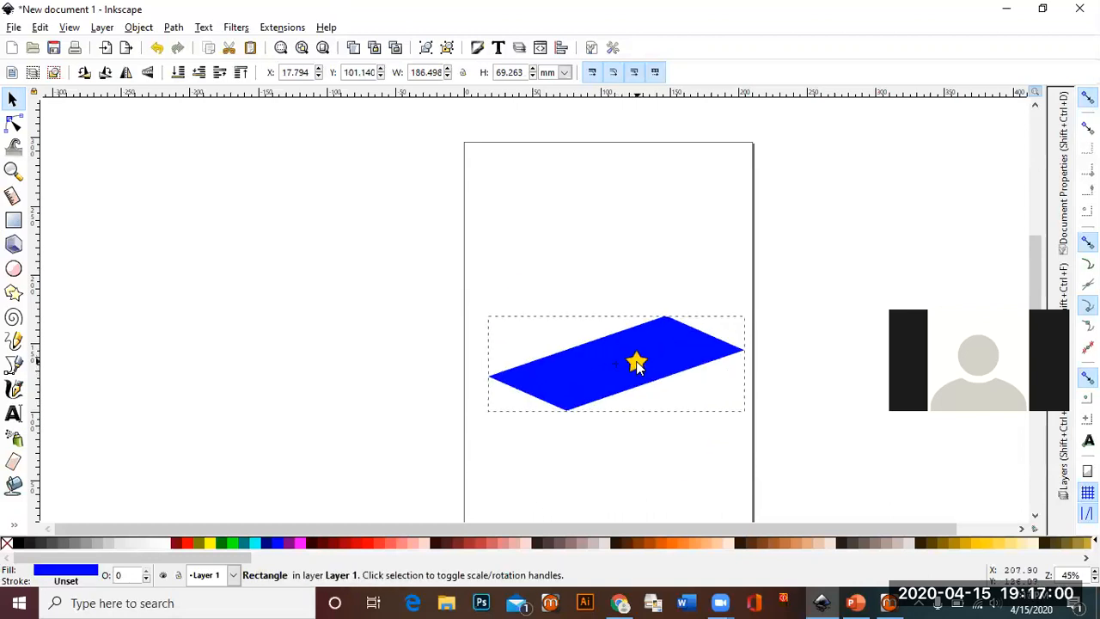
{"action": "left_click", "coordinate": [636, 459]}
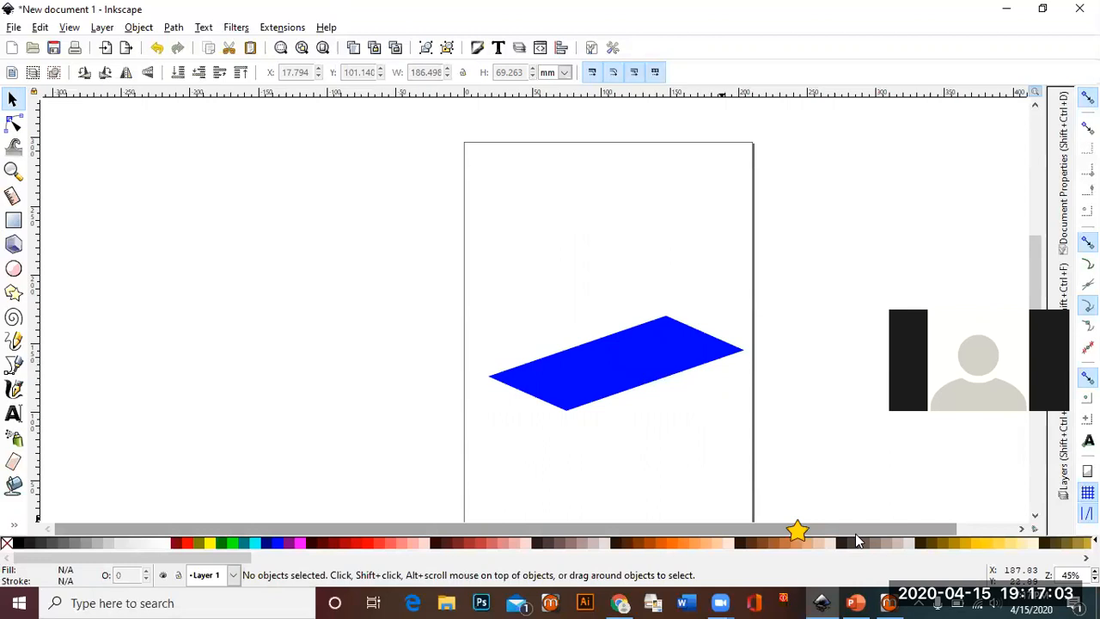
Switch to PowerPoint and show slide 15 with Assignment 1, the candle and flame made of 5 rectangles
{"action": "mouse_move", "coordinate": [864, 602]}
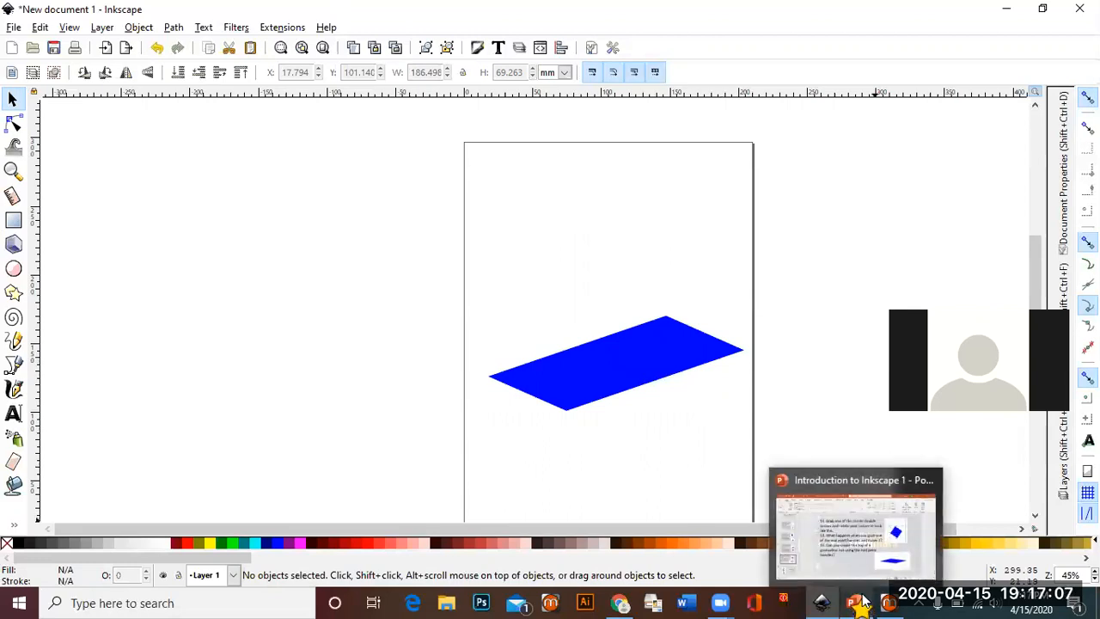
{"action": "left_click", "coordinate": [862, 601]}
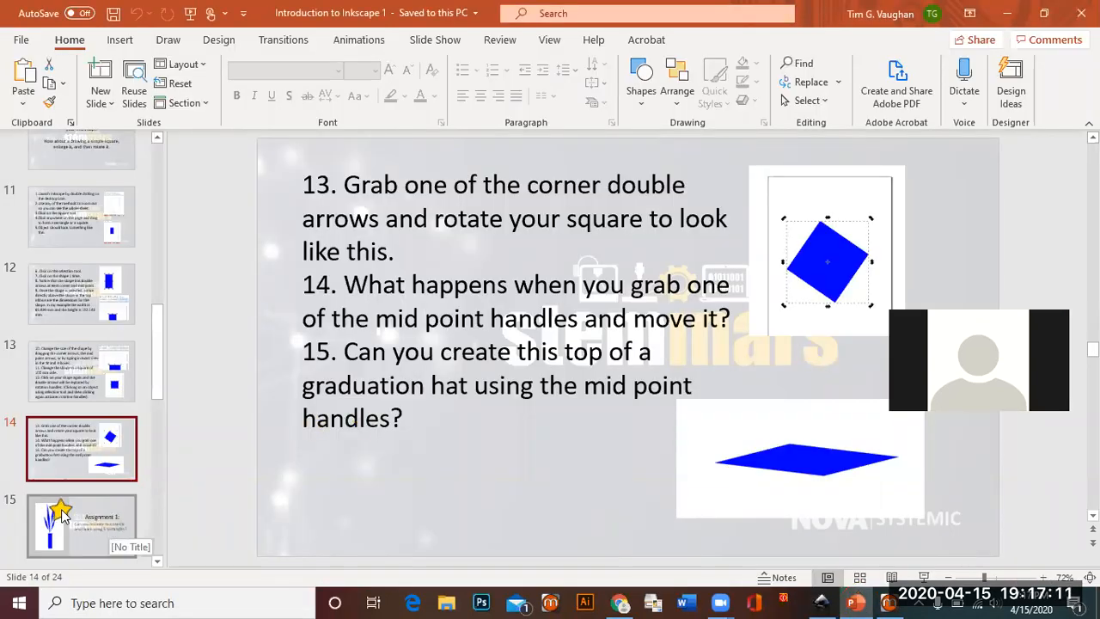
{"action": "left_click", "coordinate": [101, 520]}
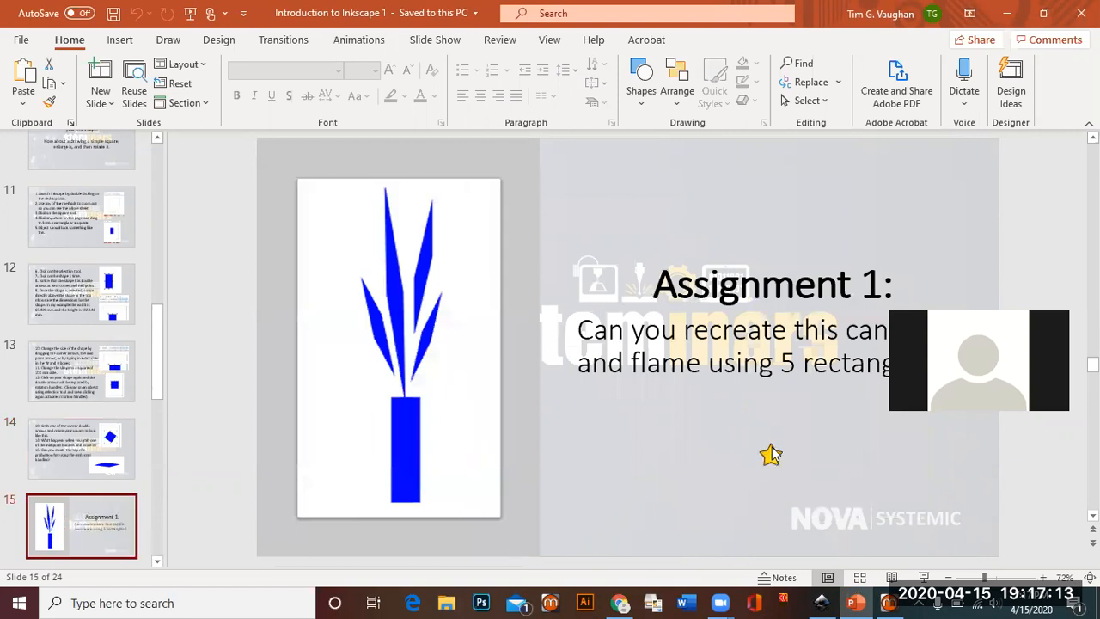
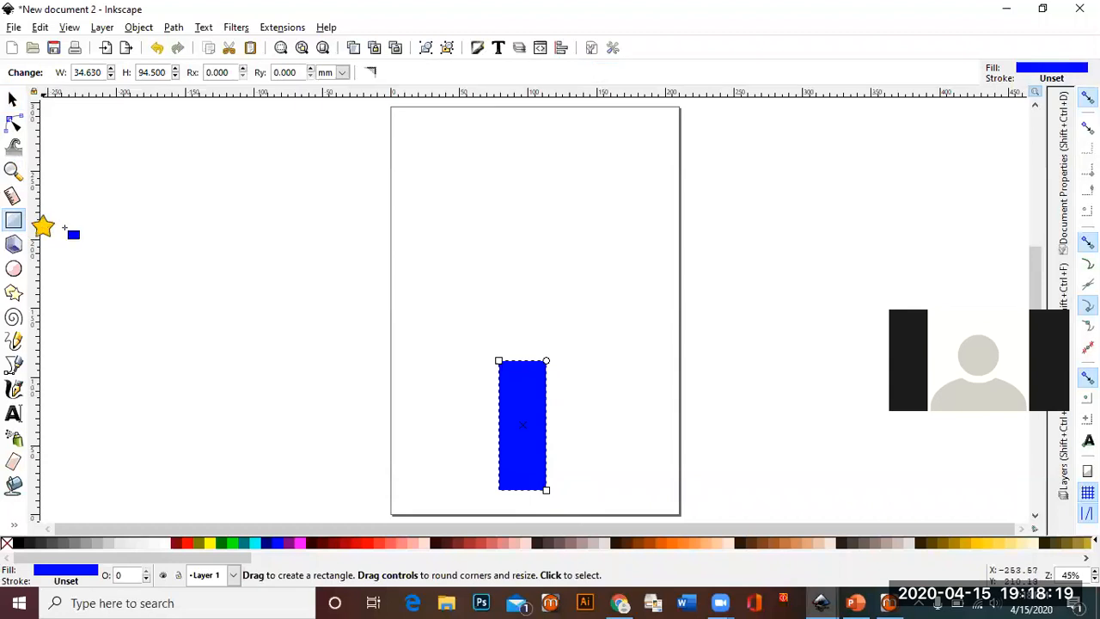
Draw a narrow rectangle about 16 by 123 mm above the candle body and skew it into a slanted flame about 43 by 188 mm
{"action": "left_click_drag", "start_coordinate": [480, 155], "coordinate": [467, 316]}
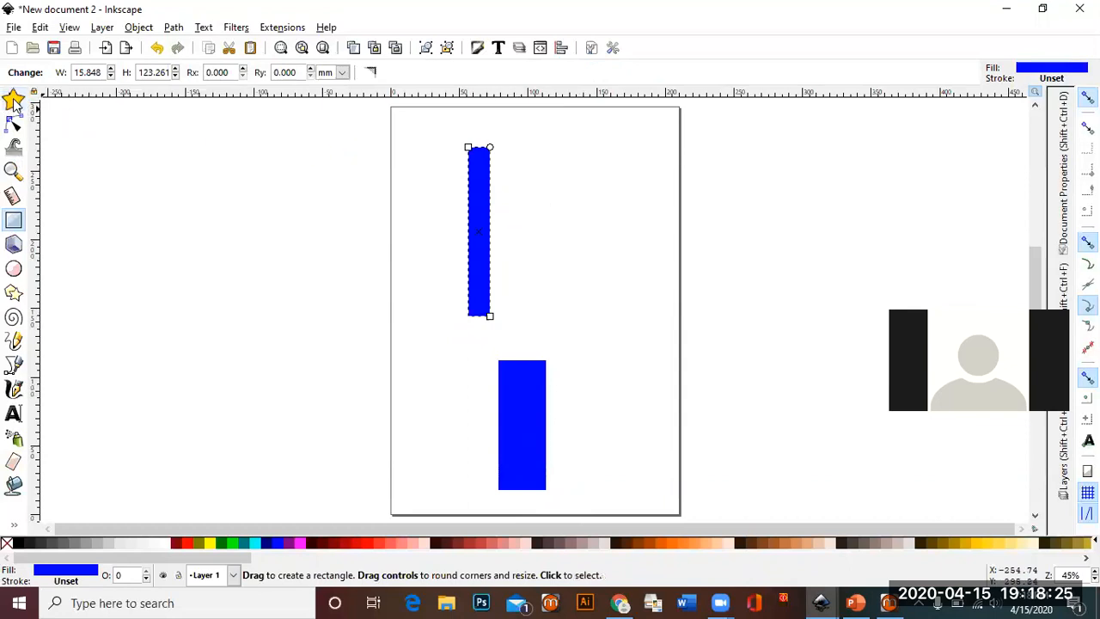
{"action": "left_click", "coordinate": [11, 99]}
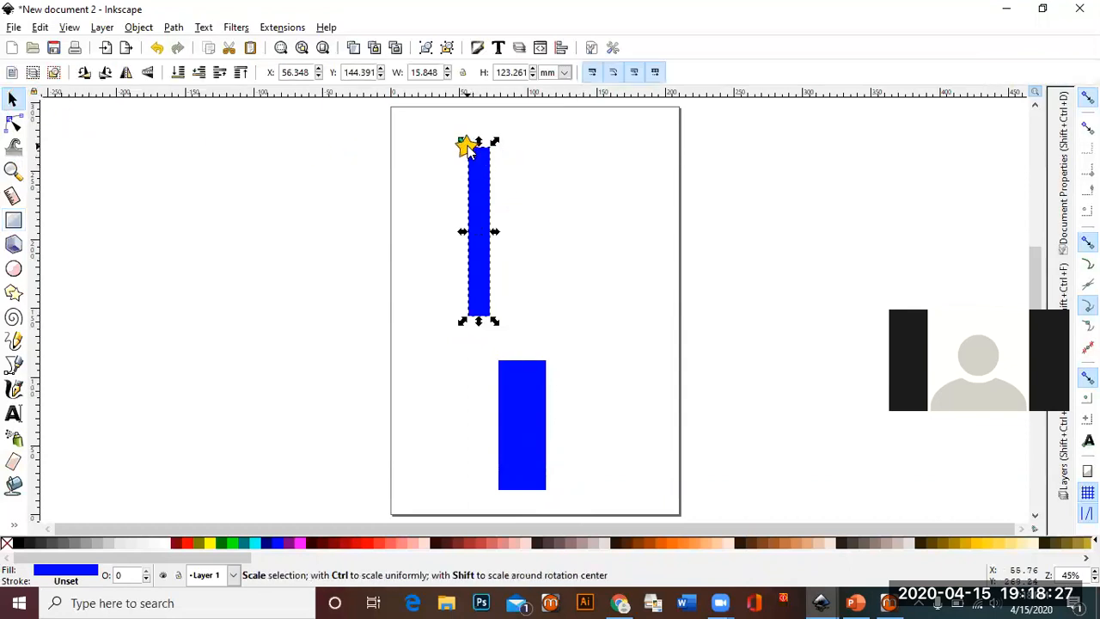
{"action": "left_click", "coordinate": [484, 165]}
{"action": "left_click_drag", "start_coordinate": [477, 142], "coordinate": [457, 143]}
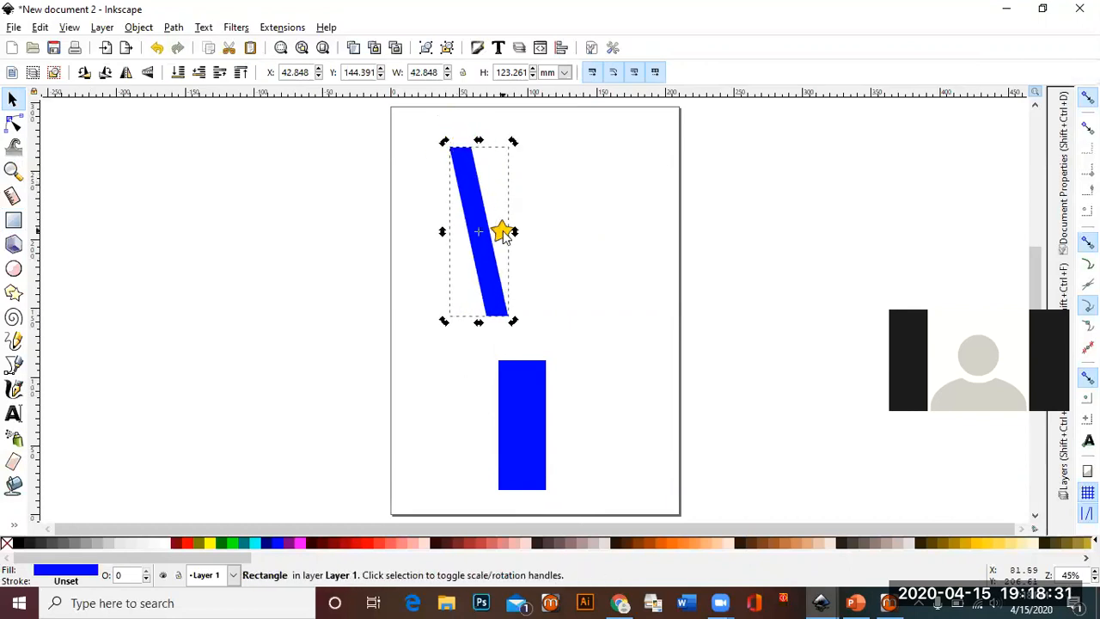
{"action": "left_click_drag", "start_coordinate": [514, 232], "coordinate": [521, 273]}
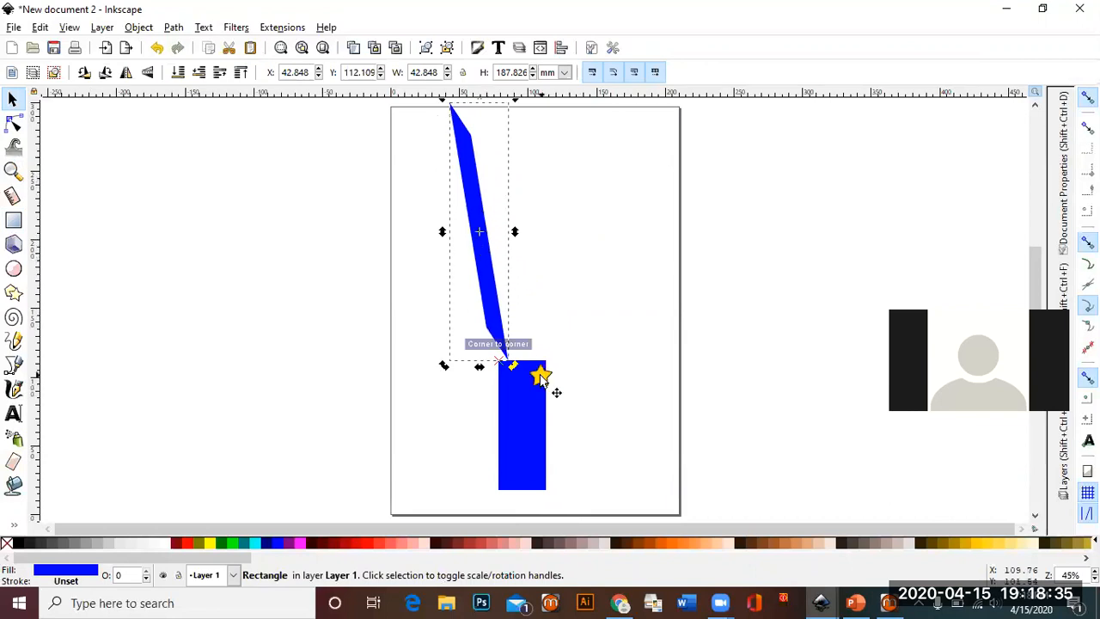
{"action": "left_click", "coordinate": [450, 295]}
{"action": "left_click", "coordinate": [478, 297]}
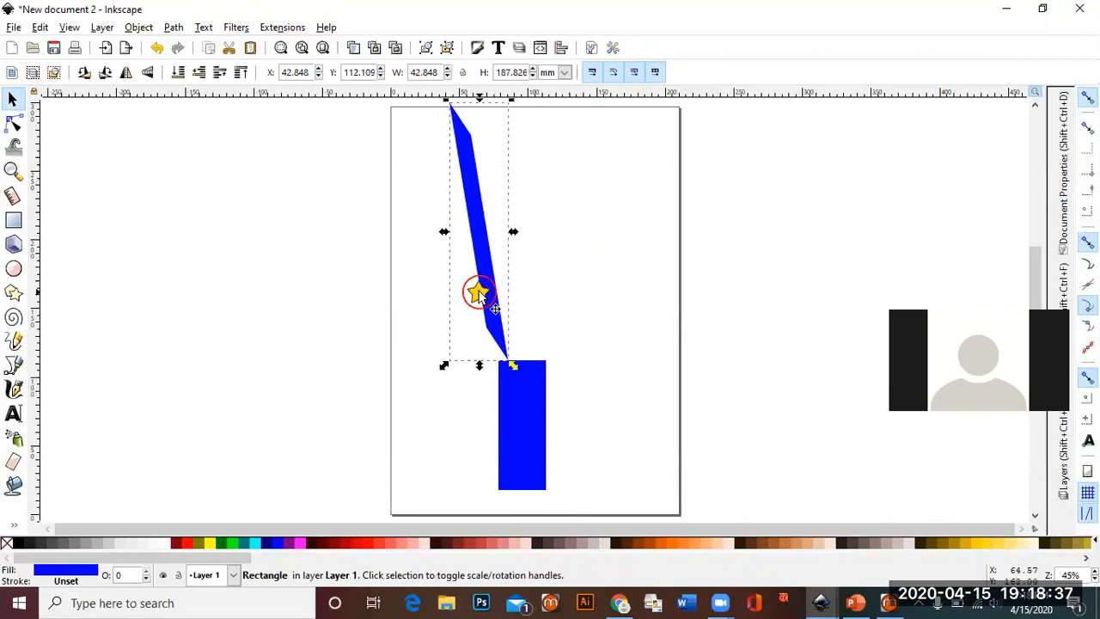
Scale the slanted flame to about 39 by 160 mm, move it so its tip meets the candle's top edge, and deselect it
{"action": "left_click_drag", "start_coordinate": [509, 363], "coordinate": [505, 330]}
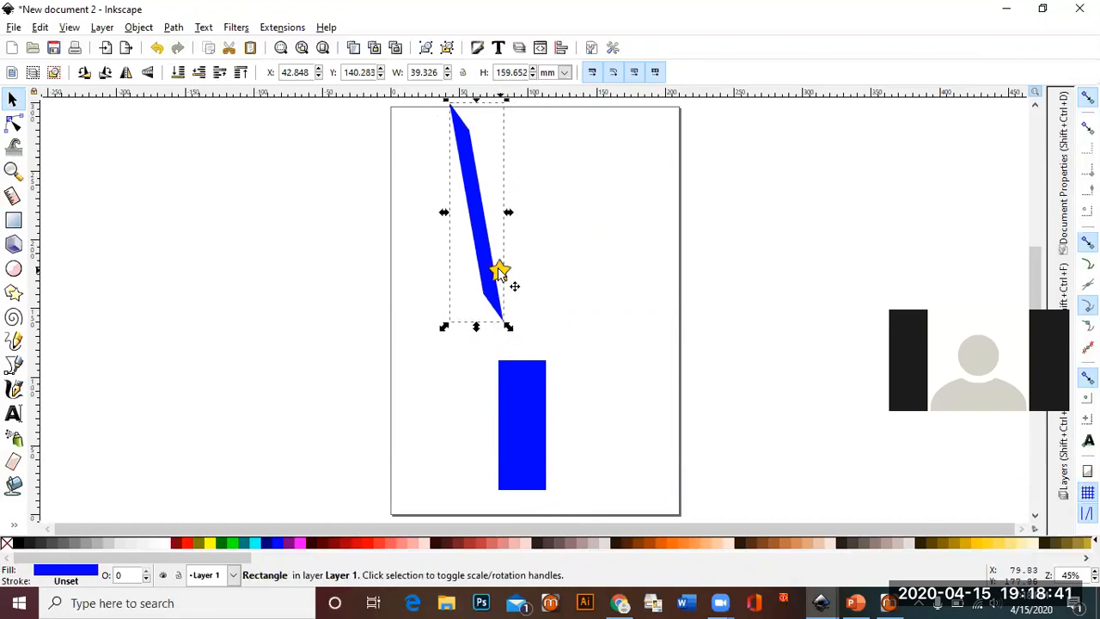
{"action": "left_click_drag", "start_coordinate": [489, 250], "coordinate": [504, 288]}
{"action": "left_click", "coordinate": [634, 241]}
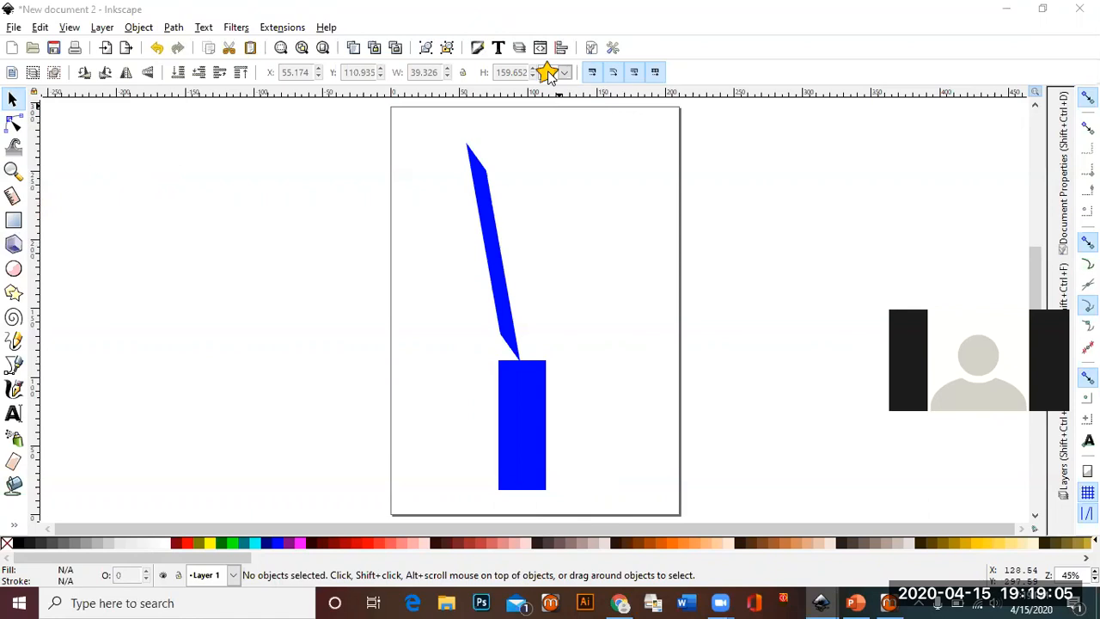
{"action": "left_click", "coordinate": [515, 69]}
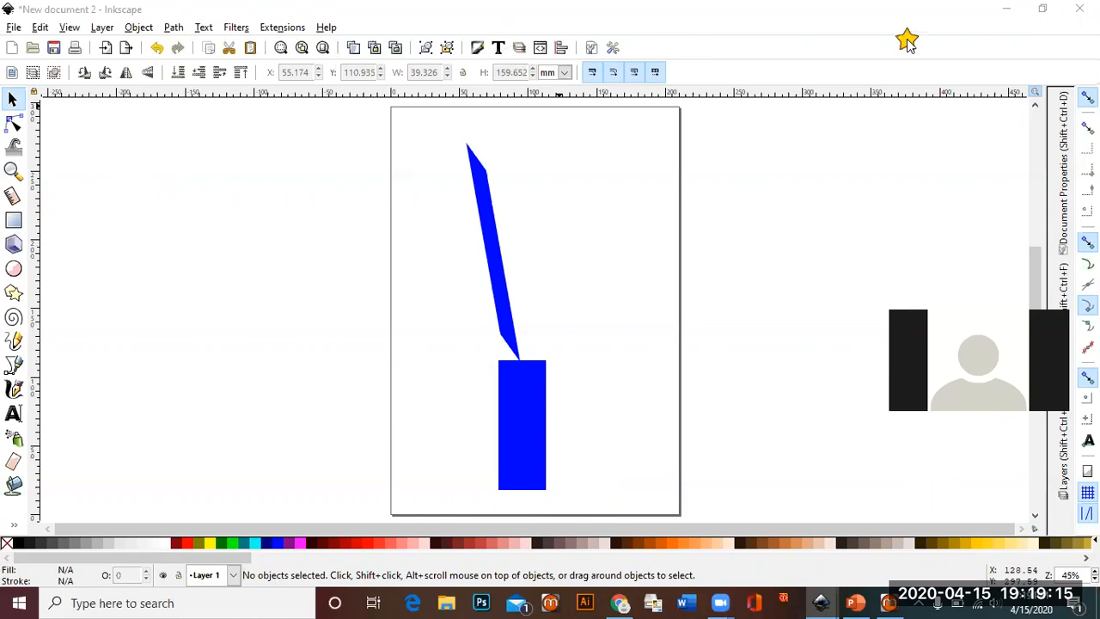
{"action": "left_click", "coordinate": [688, 344]}
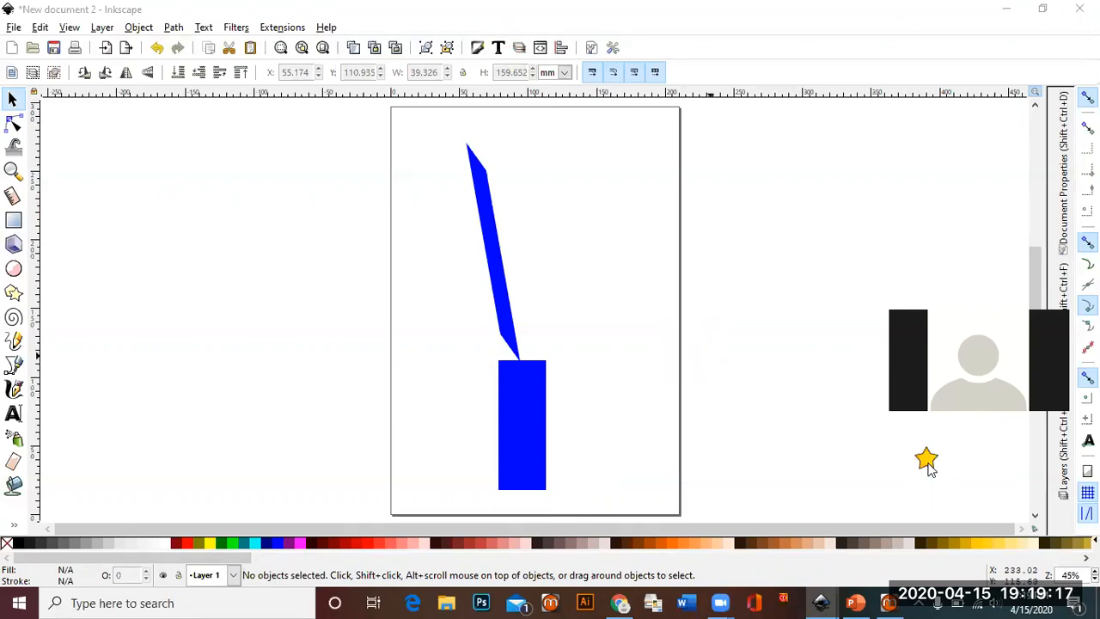
{"action": "left_click", "coordinate": [922, 480]}
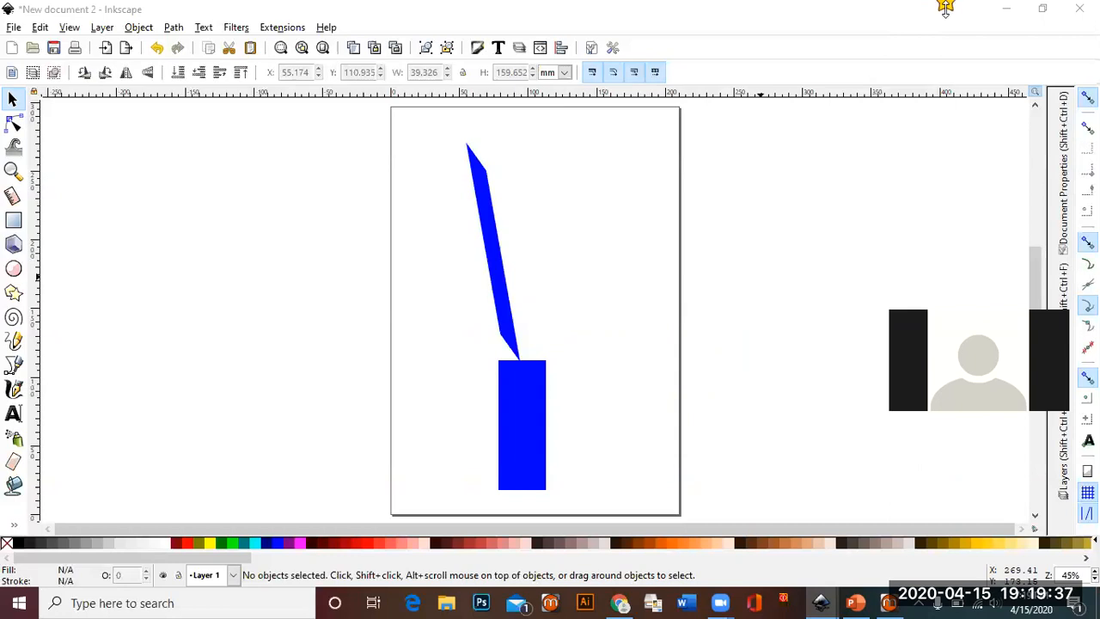
Draw a second rectangle about 23 by 91 mm above the candle and resize it to about 13.5 by 113 mm
{"action": "left_click", "coordinate": [13, 220]}
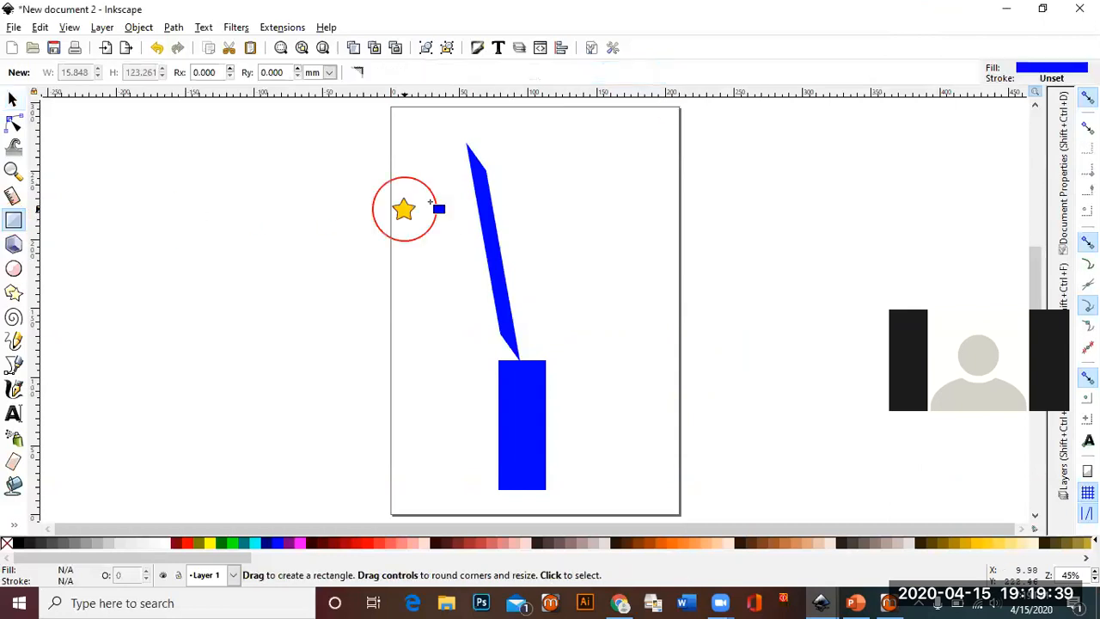
{"action": "left_click_drag", "start_coordinate": [567, 198], "coordinate": [535, 325]}
{"action": "left_click", "coordinate": [13, 99]}
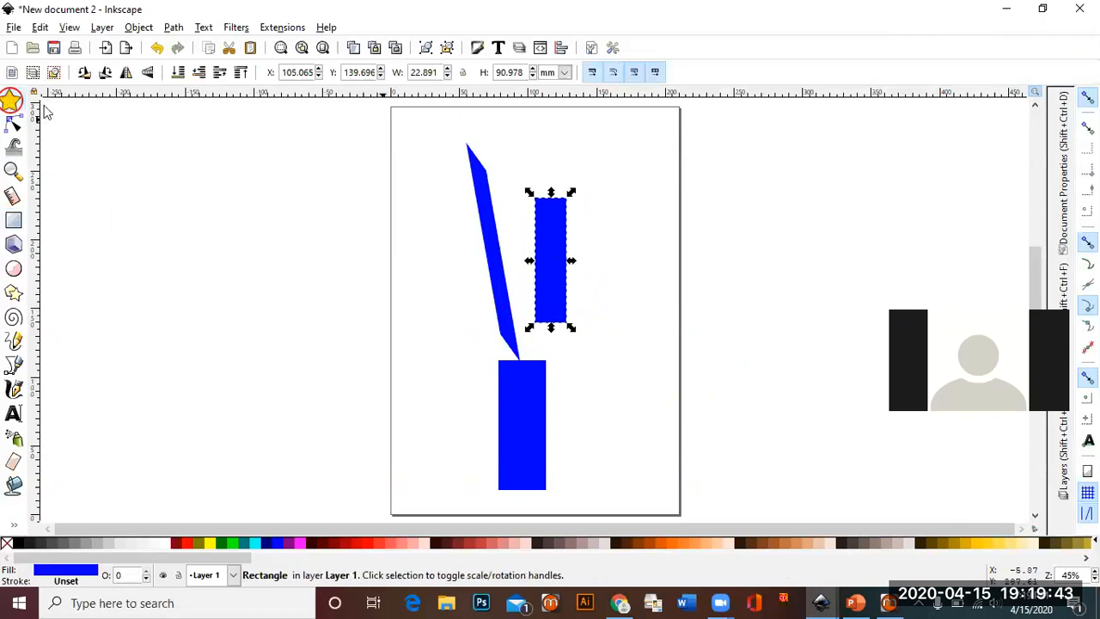
{"action": "left_click_drag", "start_coordinate": [528, 193], "coordinate": [540, 168]}
Skew the second narrow rectangle vertically into a flame about 168 mm high, with its lower tip at the candle's top corner
{"action": "left_click", "coordinate": [558, 196]}
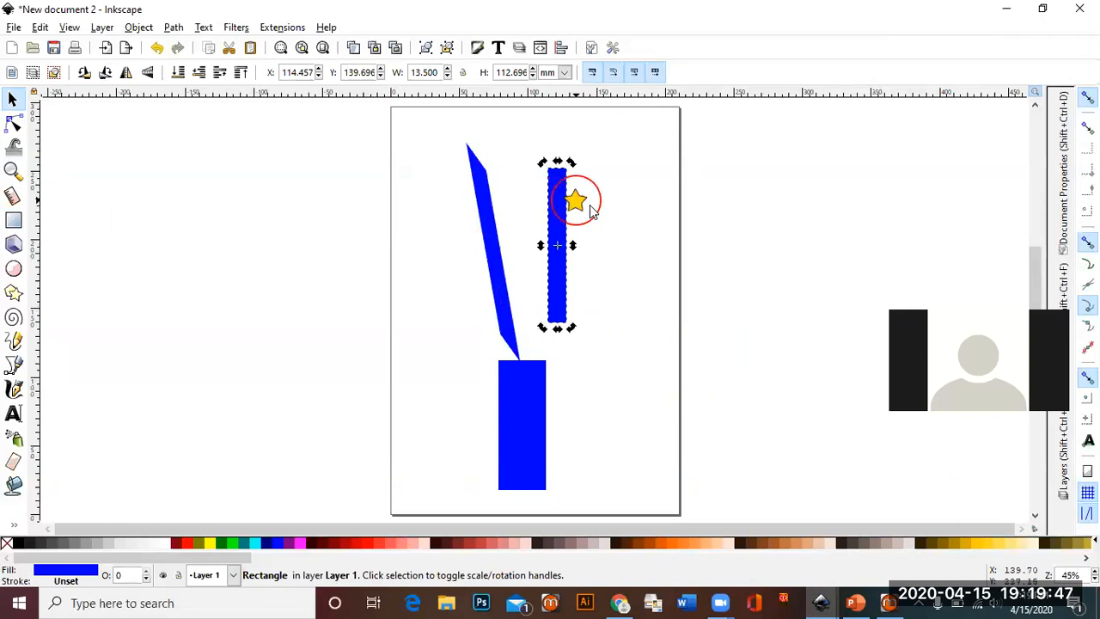
{"action": "left_click_drag", "start_coordinate": [576, 265], "coordinate": [560, 296]}
{"action": "left_click", "coordinate": [560, 249]}
{"action": "left_click", "coordinate": [559, 249]}
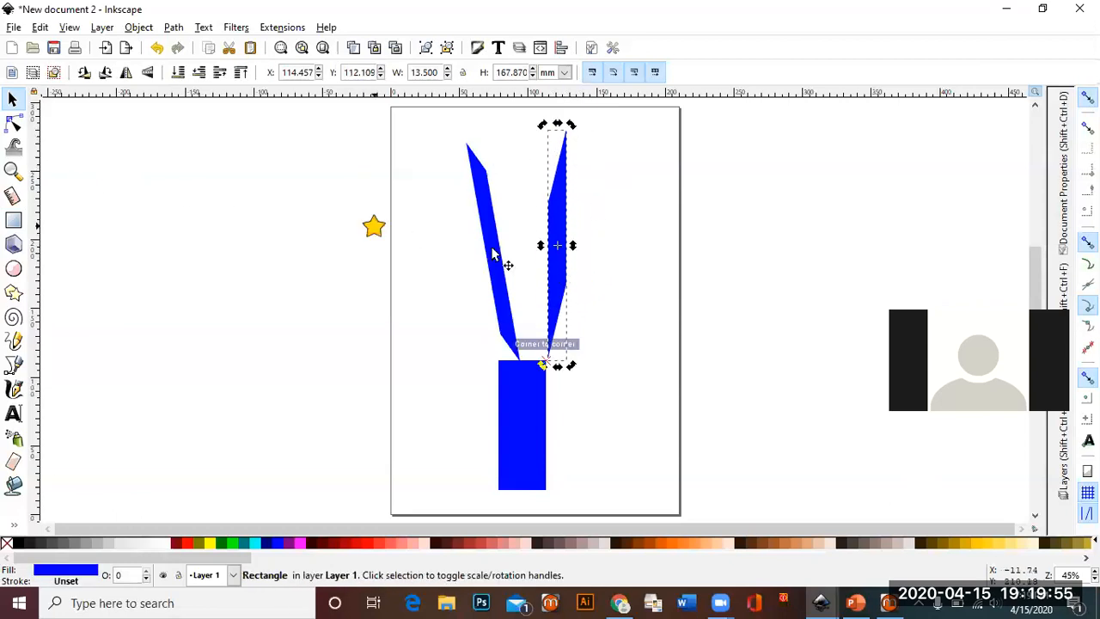
Scale the second flame down to about 12 by 100 mm and move it beside the first flame
{"action": "left_click", "coordinate": [565, 239]}
{"action": "left_click_drag", "start_coordinate": [573, 127], "coordinate": [568, 215]}
{"action": "left_click_drag", "start_coordinate": [557, 296], "coordinate": [525, 261]}
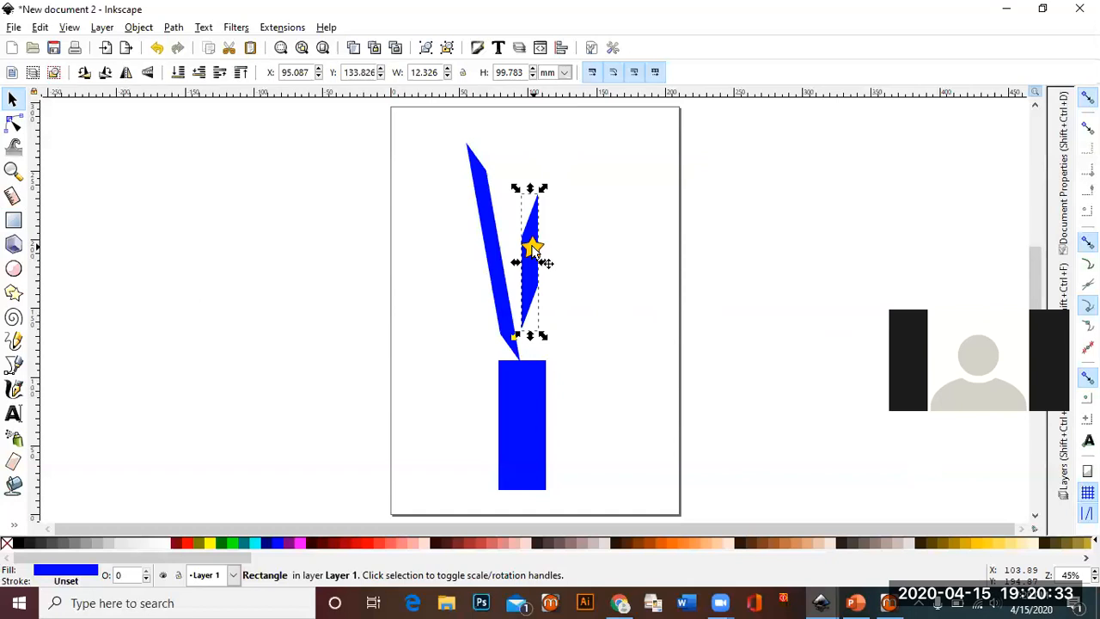
Delete both slanted flames above the candle body
{"action": "left_click", "coordinate": [535, 250]}
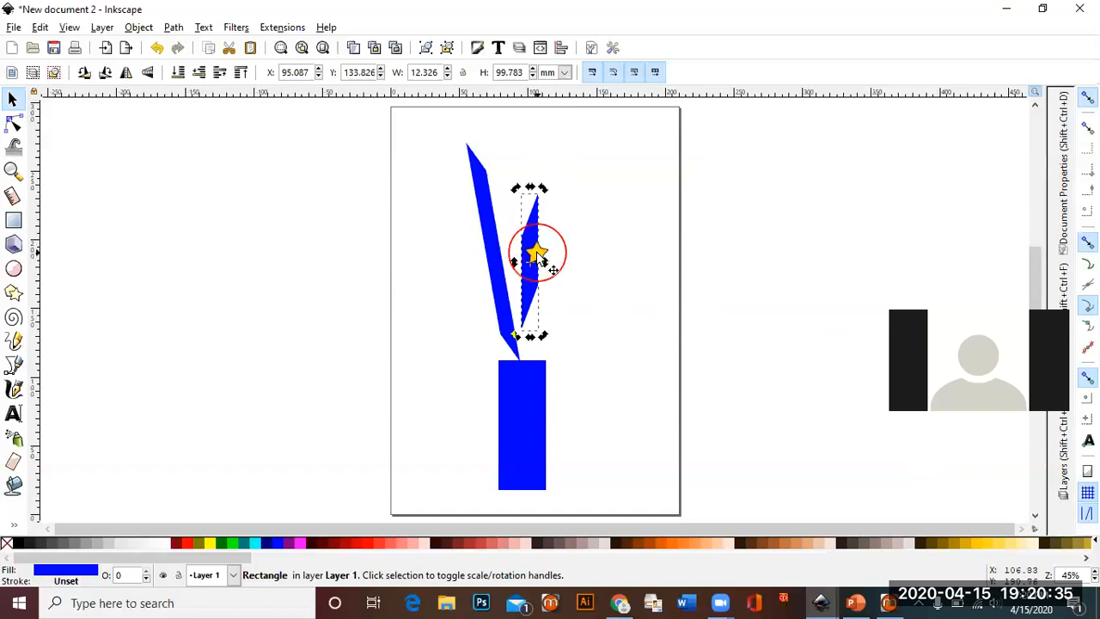
{"action": "key", "text": "Delete"}
{"action": "left_click", "coordinate": [531, 249]}
{"action": "key", "text": "Delete"}
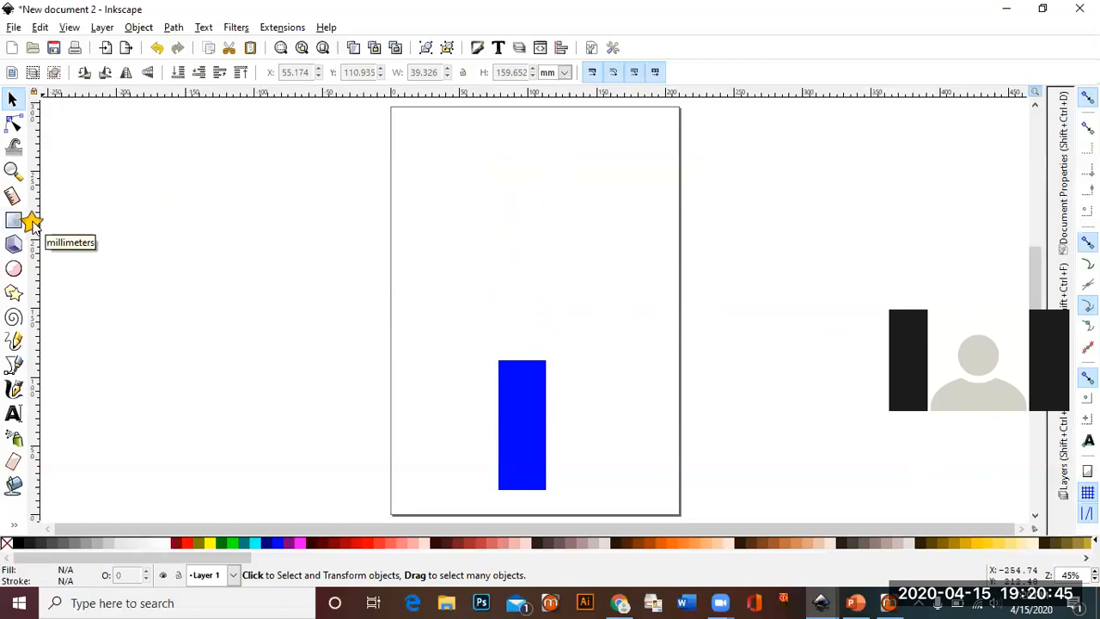
Draw a rectangle about 34 by 84 mm above the candle body and stretch it to about 33 by 97 mm
{"action": "left_click", "coordinate": [15, 222]}
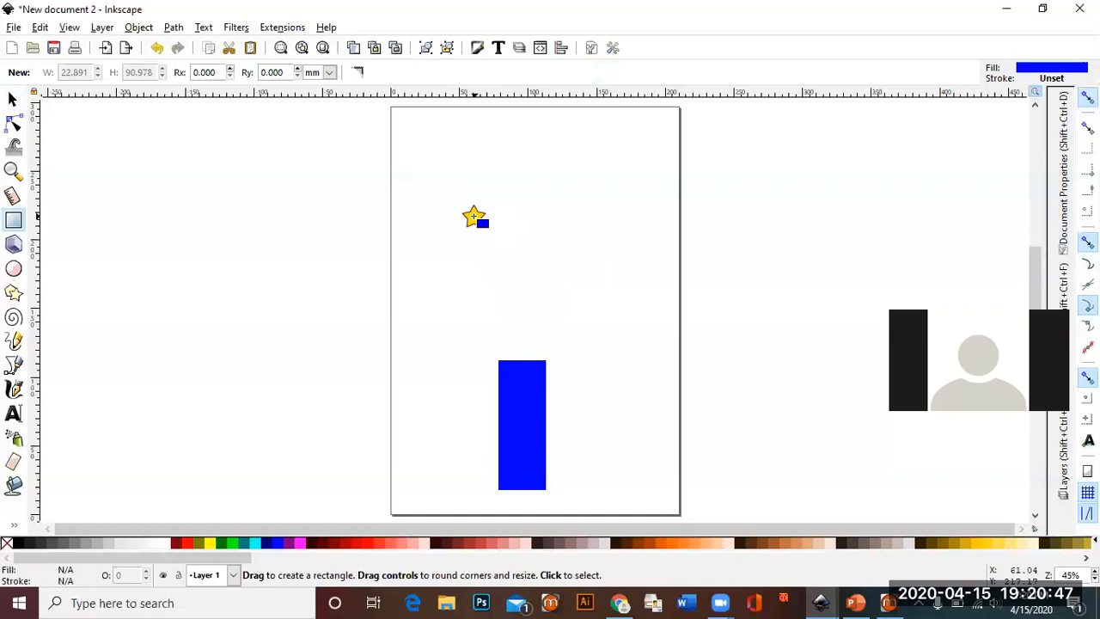
{"action": "left_click_drag", "start_coordinate": [473, 196], "coordinate": [521, 311]}
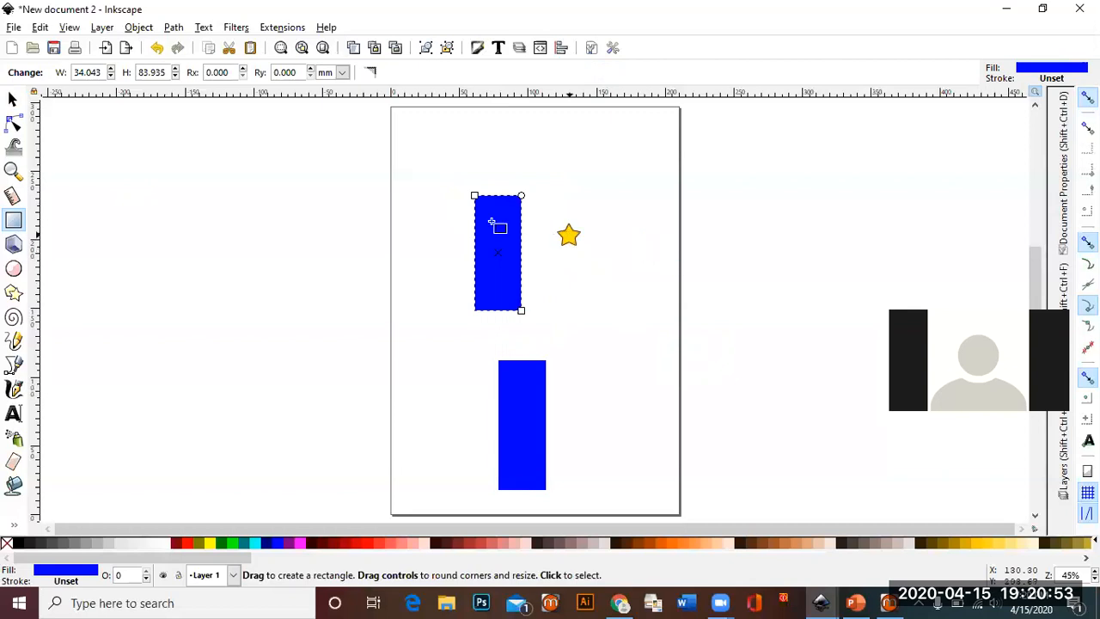
{"action": "left_click", "coordinate": [13, 101]}
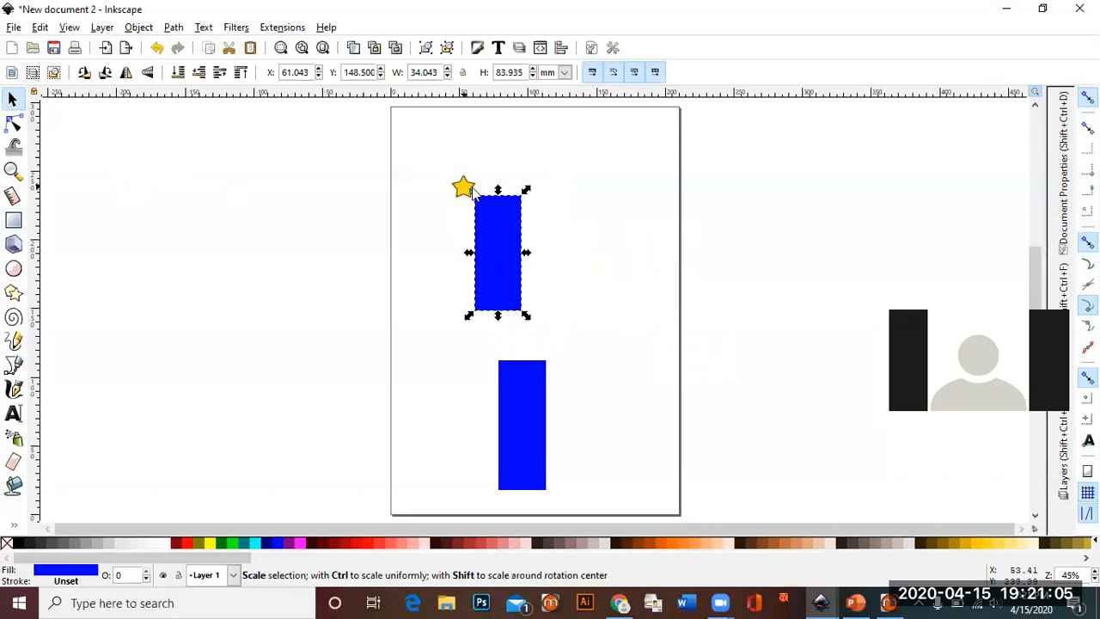
{"action": "mouse_move", "coordinate": [469, 186]}
{"action": "left_mouse_down"}
{"action": "mouse_move", "coordinate": [497, 175]}
{"action": "mouse_move", "coordinate": [467, 175]}
{"action": "left_mouse_up"}
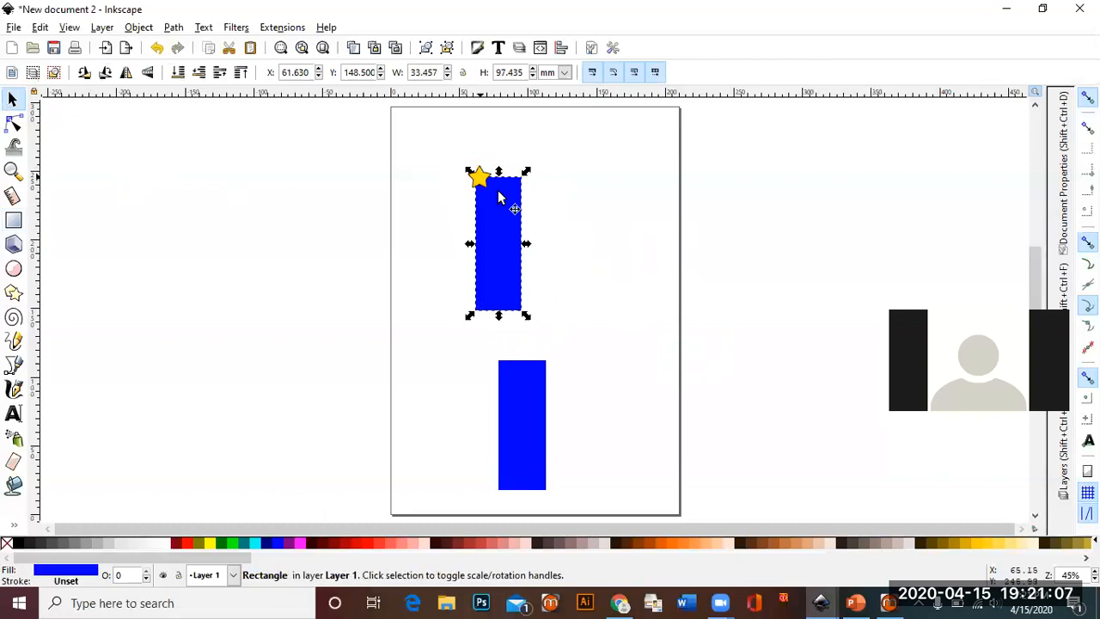
Rotate the upper rectangle slightly counter-clockwise and skew it horizontally to a bounding box about 130 by 104 mm
{"action": "left_click", "coordinate": [505, 218]}
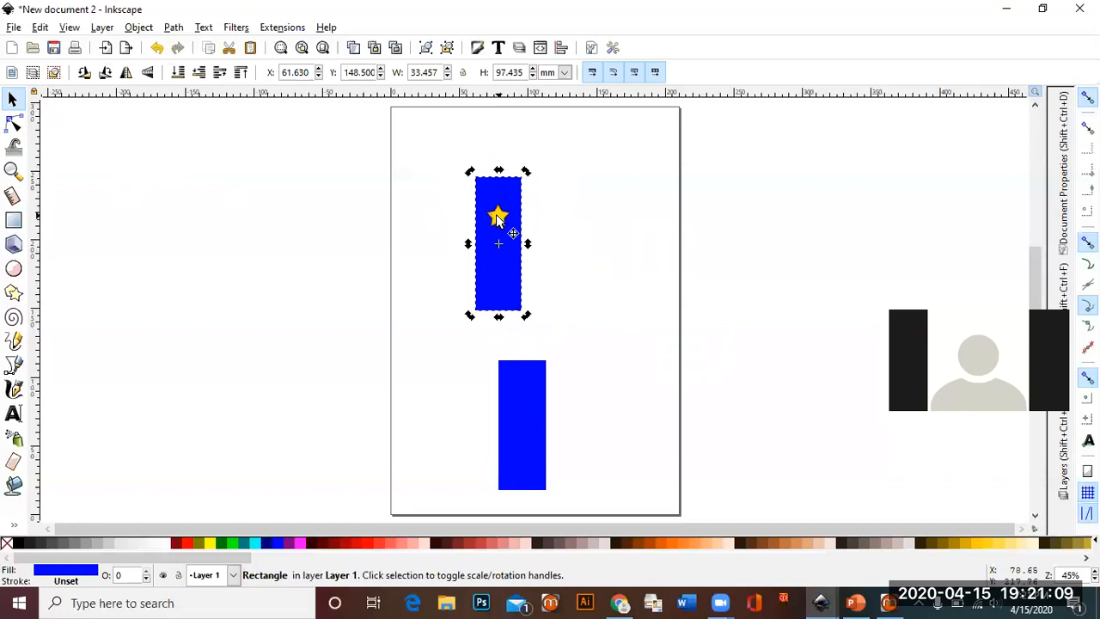
{"action": "left_click", "coordinate": [499, 217]}
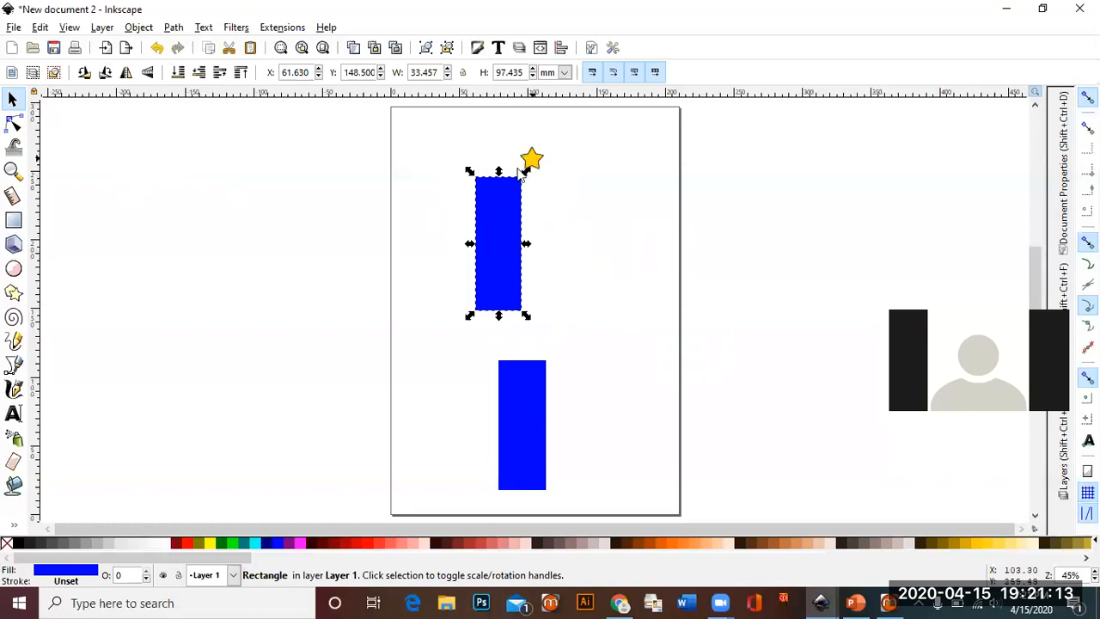
{"action": "left_click", "coordinate": [496, 196]}
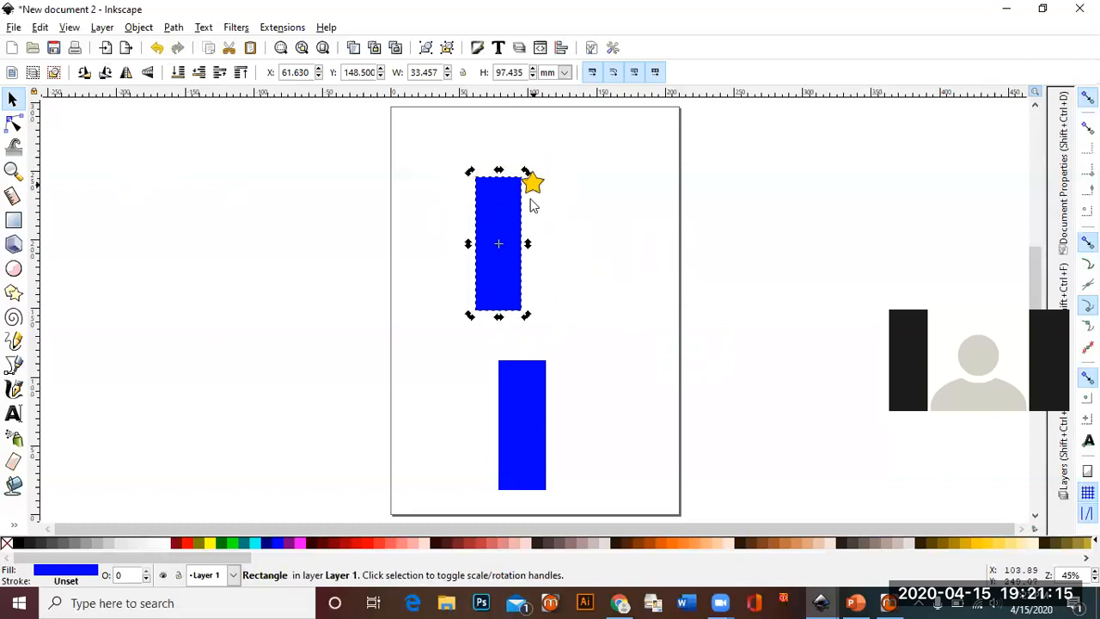
{"action": "left_click", "coordinate": [532, 175]}
{"action": "left_click_drag", "start_coordinate": [532, 175], "coordinate": [538, 189]}
{"action": "left_click_drag", "start_coordinate": [538, 245], "coordinate": [503, 249]}
{"action": "key", "text": "ctrl+z"}
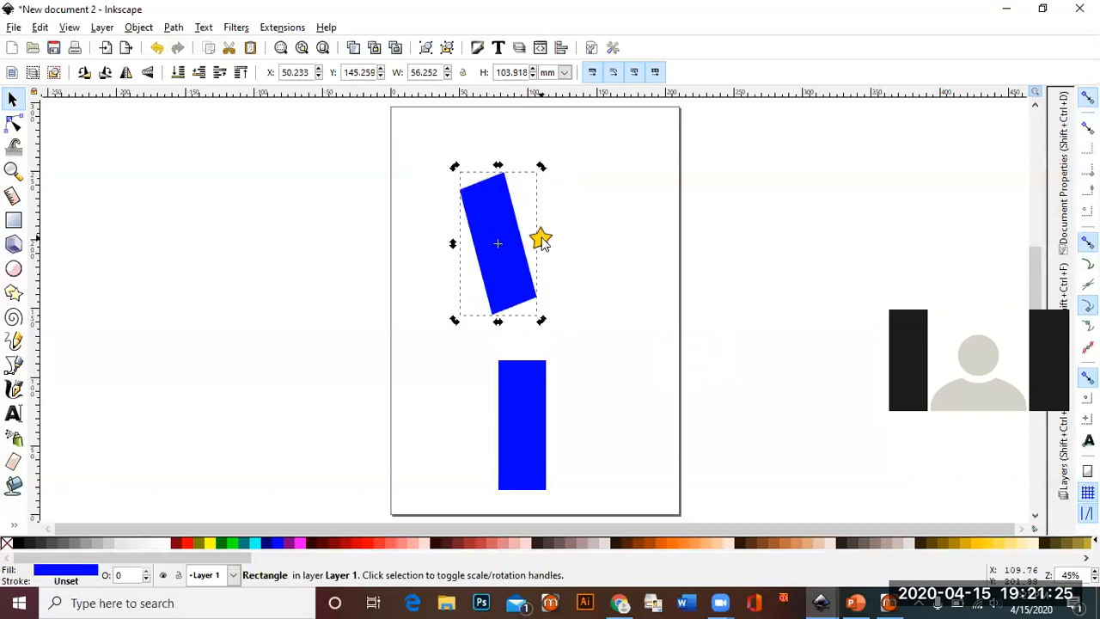
{"action": "left_click_drag", "start_coordinate": [498, 166], "coordinate": [580, 204]}
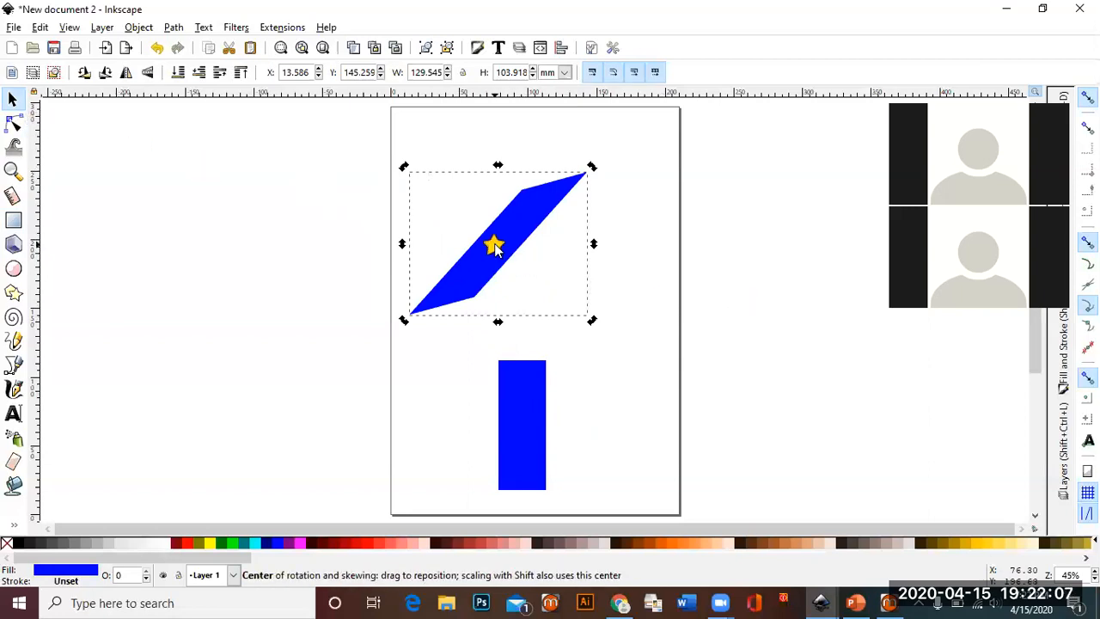
Delete the skewed shape and draw a new rectangle about 52 by 97 mm above the candle body
{"action": "key", "text": "Delete"}
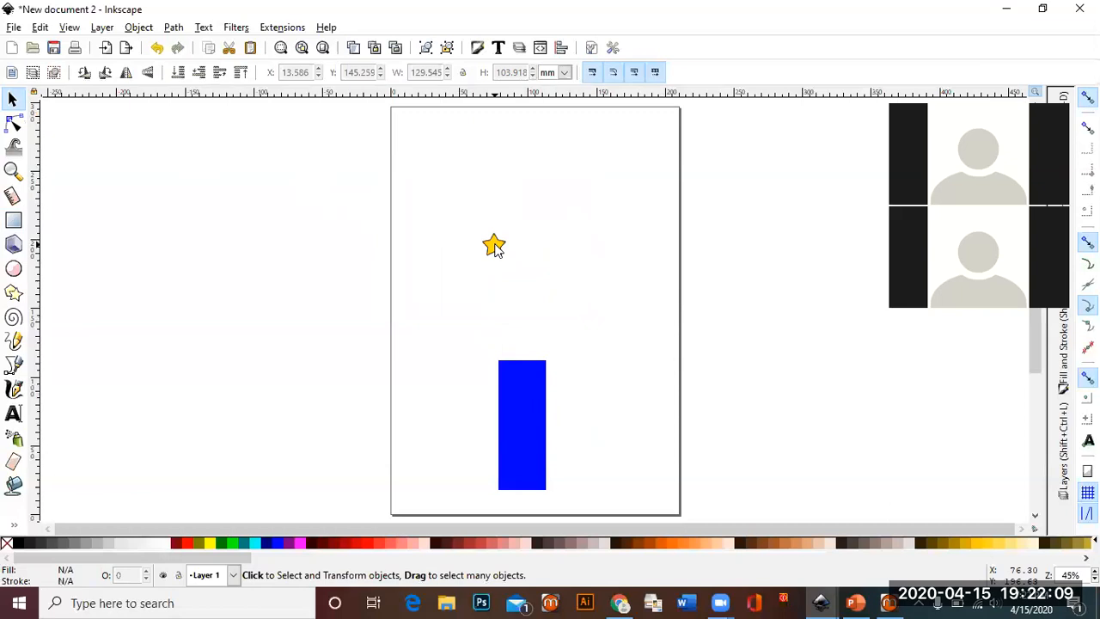
{"action": "left_click", "coordinate": [14, 220]}
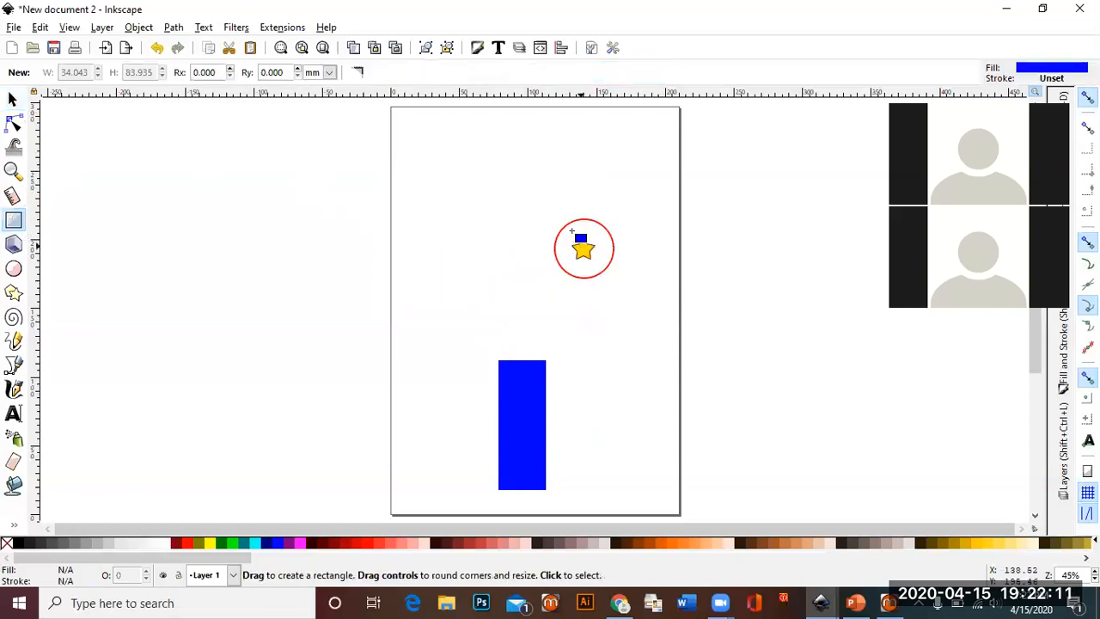
{"action": "left_click_drag", "start_coordinate": [463, 168], "coordinate": [534, 301]}
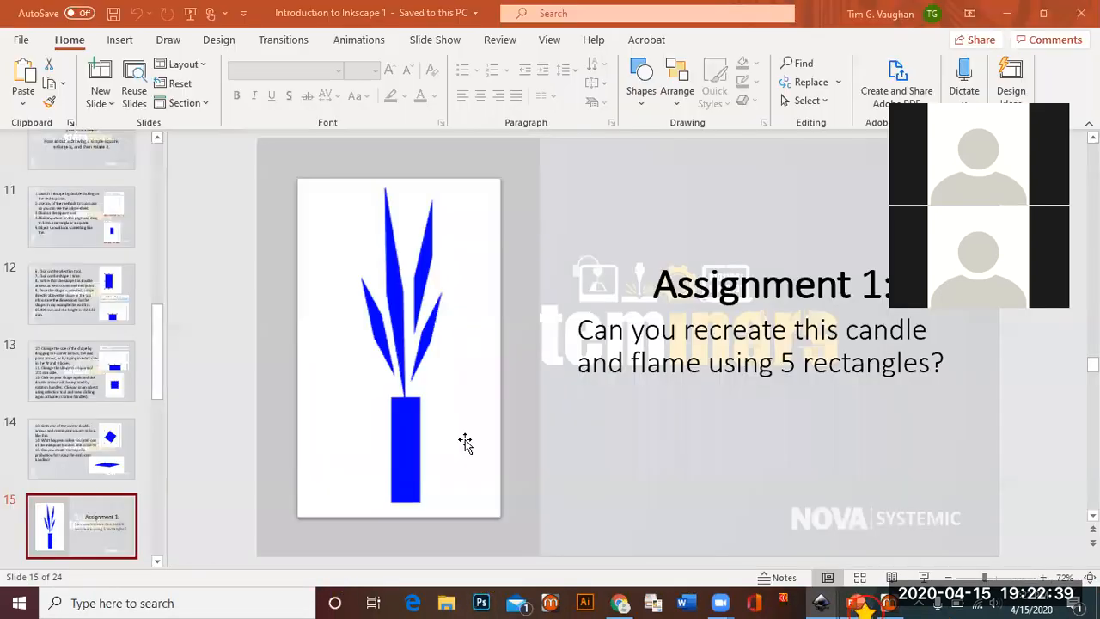
Switch to PowerPoint to view Challenge 1 on slide 16 about recoloring the flames, and return to Inkscape
{"action": "left_click", "coordinate": [856, 603]}
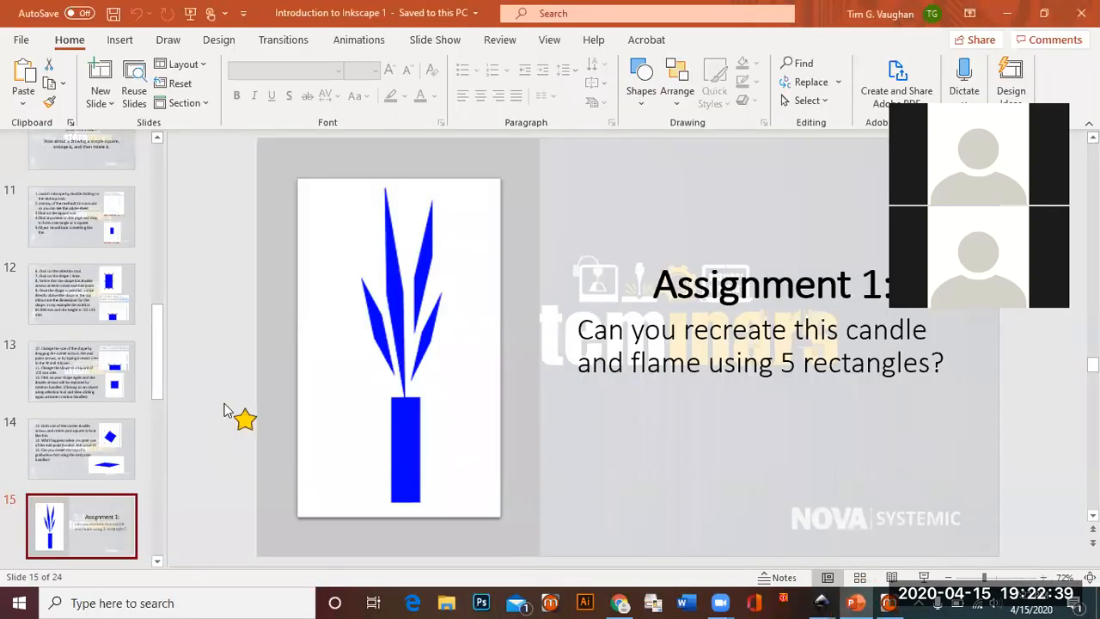
{"action": "left_click_drag", "start_coordinate": [160, 336], "coordinate": [153, 384]}
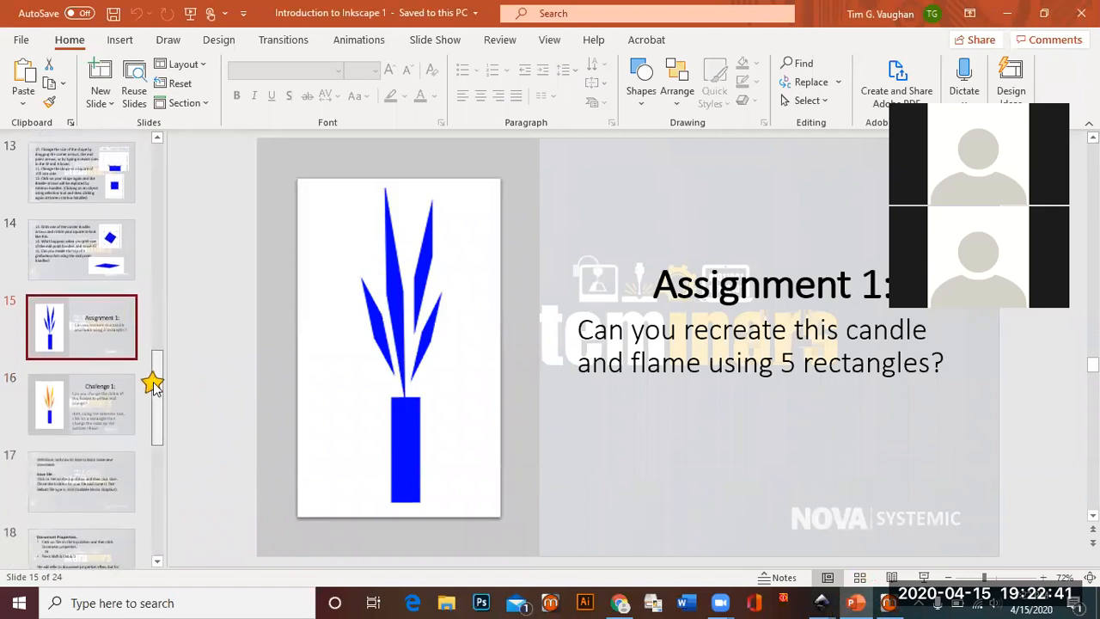
{"action": "left_click", "coordinate": [93, 393]}
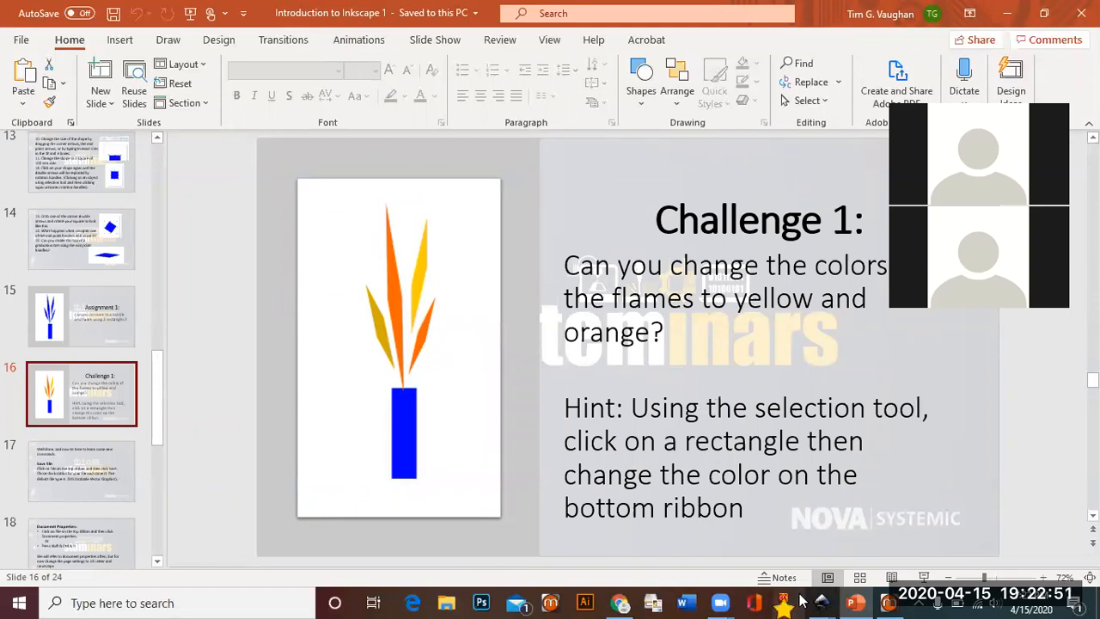
{"action": "mouse_move", "coordinate": [821, 602]}
{"action": "left_click", "coordinate": [860, 563]}
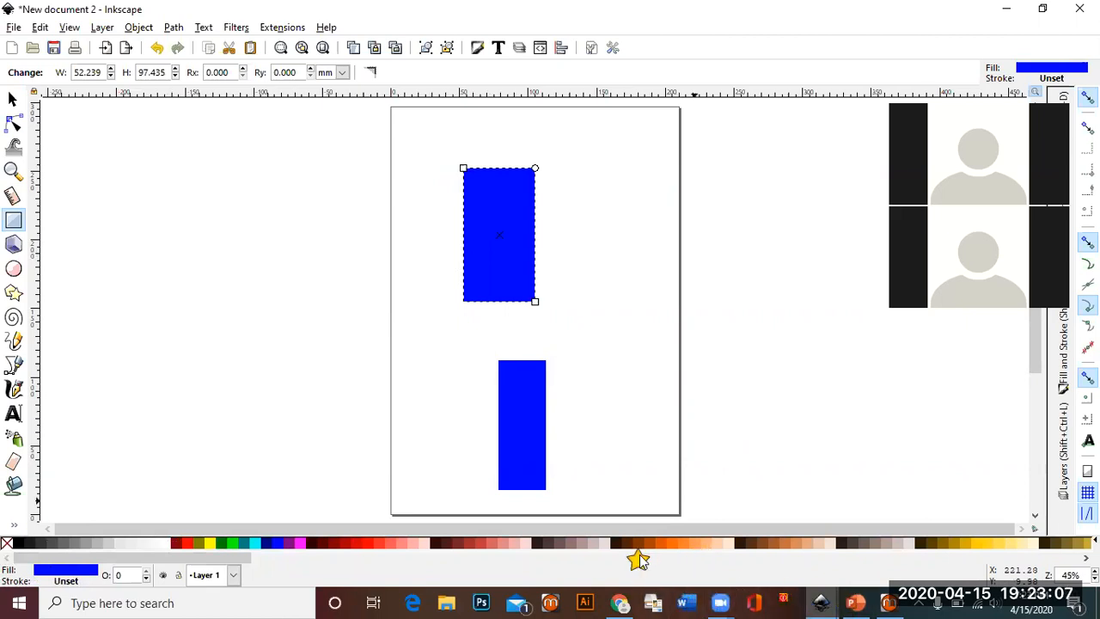
Fill the upper rectangle with orange and the candle body with dark green (008000ff)
{"action": "left_click", "coordinate": [675, 544]}
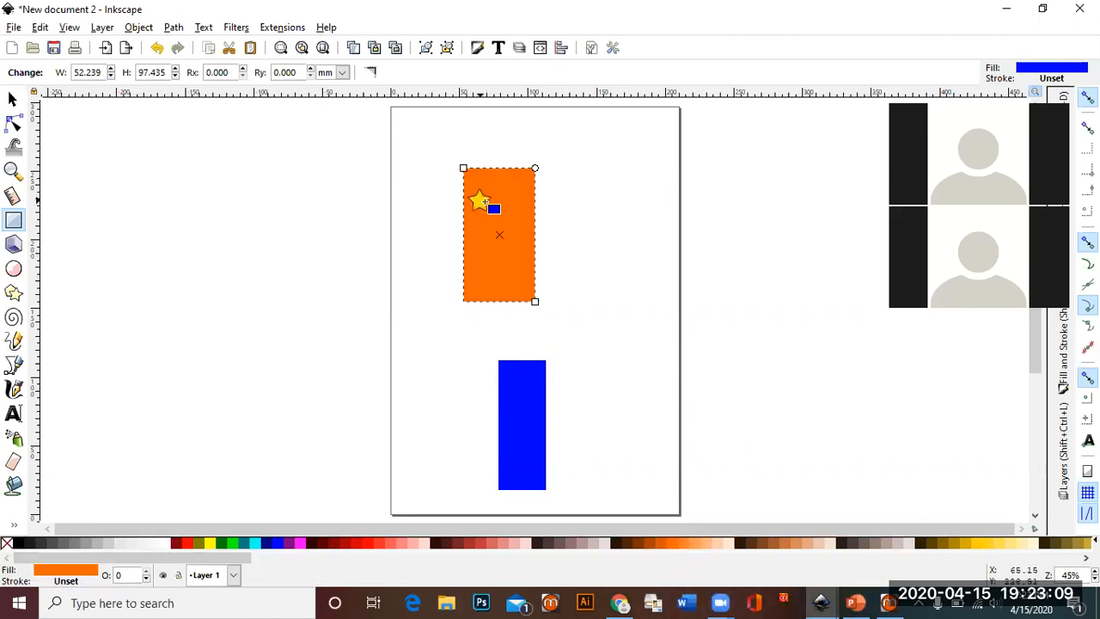
{"action": "left_click", "coordinate": [532, 376]}
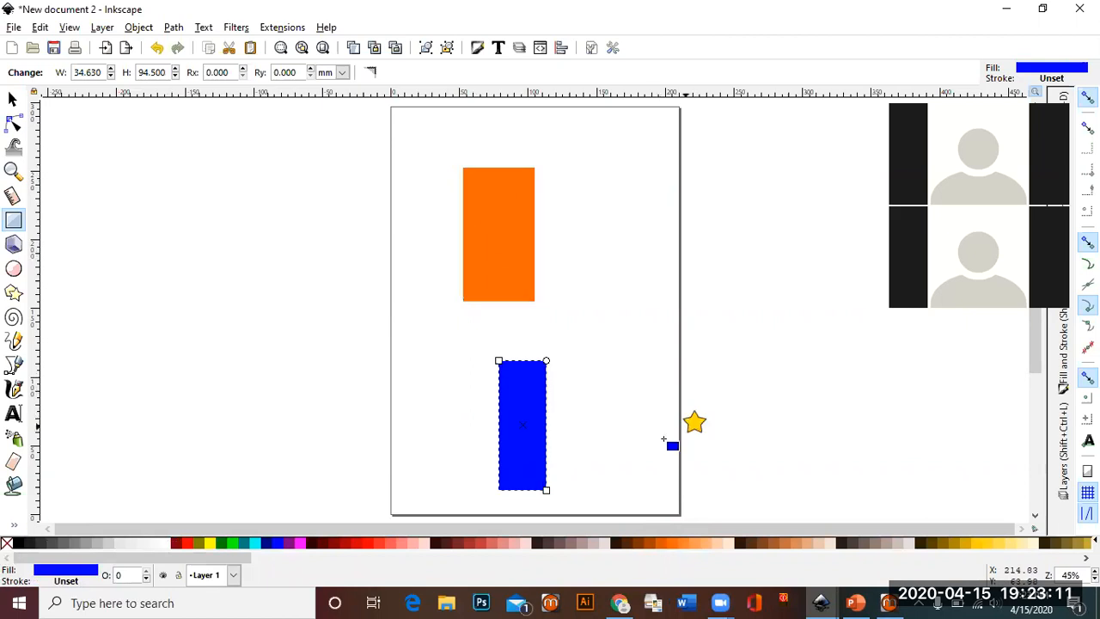
{"action": "left_click", "coordinate": [226, 544]}
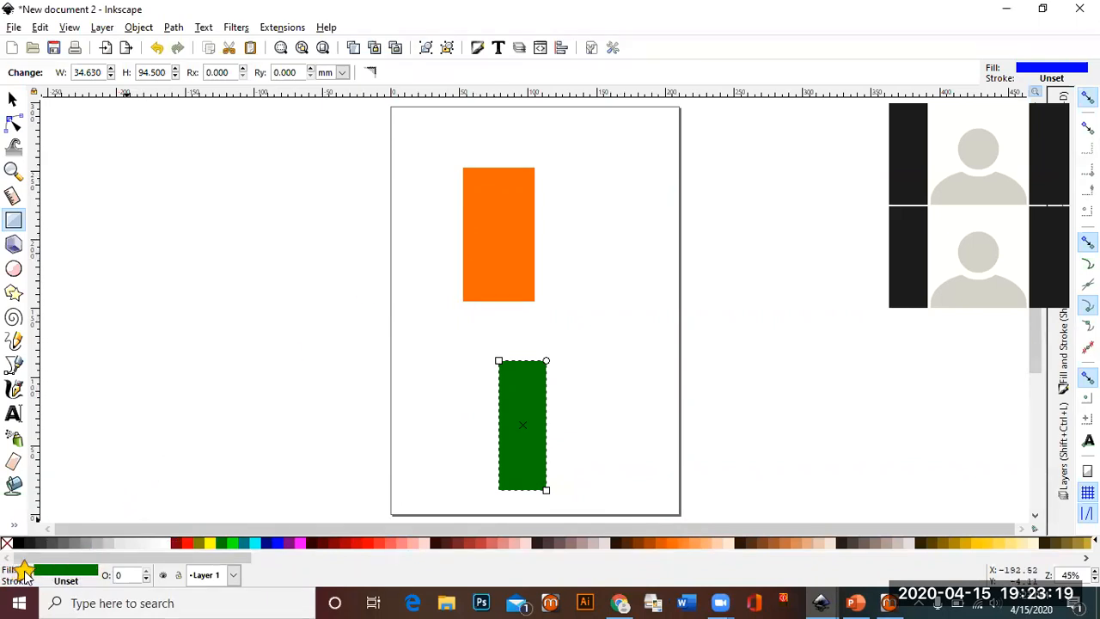
{"action": "mouse_move", "coordinate": [24, 572]}
{"action": "left_mouse_down"}
{"action": "mouse_move", "coordinate": [78, 535]}
{"action": "mouse_move", "coordinate": [235, 271]}
{"action": "mouse_move", "coordinate": [277, 522]}
{"action": "mouse_move", "coordinate": [207, 418]}
{"action": "mouse_move", "coordinate": [403, 247]}
{"action": "mouse_move", "coordinate": [436, 253]}
{"action": "mouse_move", "coordinate": [504, 234]}
{"action": "mouse_move", "coordinate": [567, 242]}
{"action": "mouse_move", "coordinate": [88, 582]}
{"action": "mouse_move", "coordinate": [44, 567]}
{"action": "mouse_move", "coordinate": [122, 590]}
{"action": "mouse_move", "coordinate": [17, 589]}
{"action": "mouse_move", "coordinate": [251, 557]}
{"action": "mouse_move", "coordinate": [227, 542]}
{"action": "left_mouse_up"}
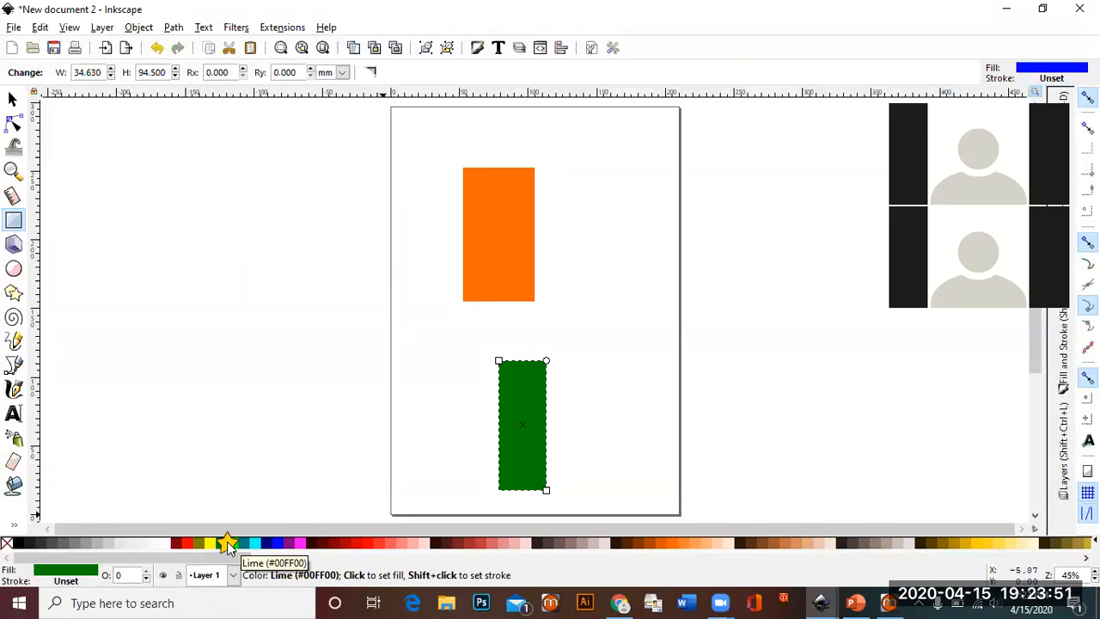
Open the Fill and Stroke settings for the candle body and show its flat color fill
{"action": "left_click", "coordinate": [778, 8]}
{"action": "left_click", "coordinate": [993, 23]}
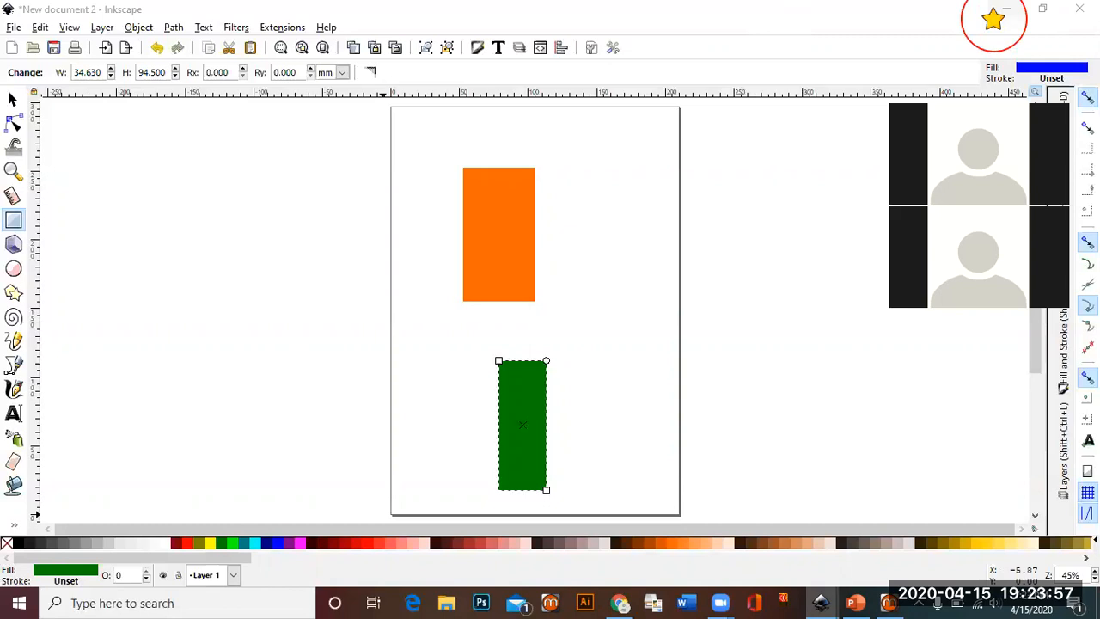
{"action": "left_click", "coordinate": [1064, 344]}
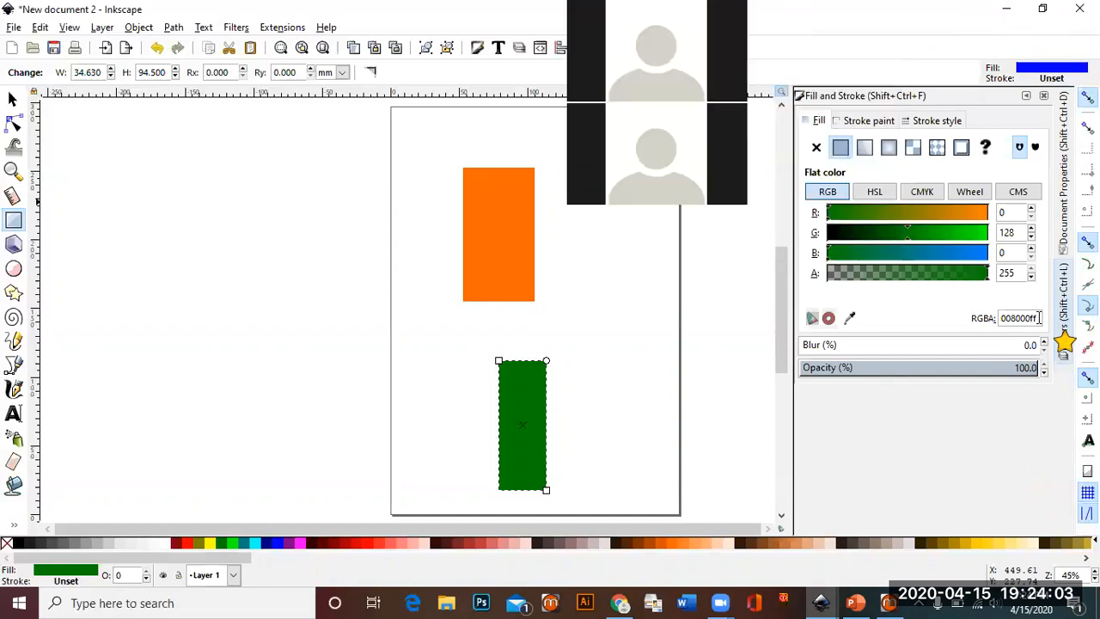
{"action": "left_click", "coordinate": [840, 153]}
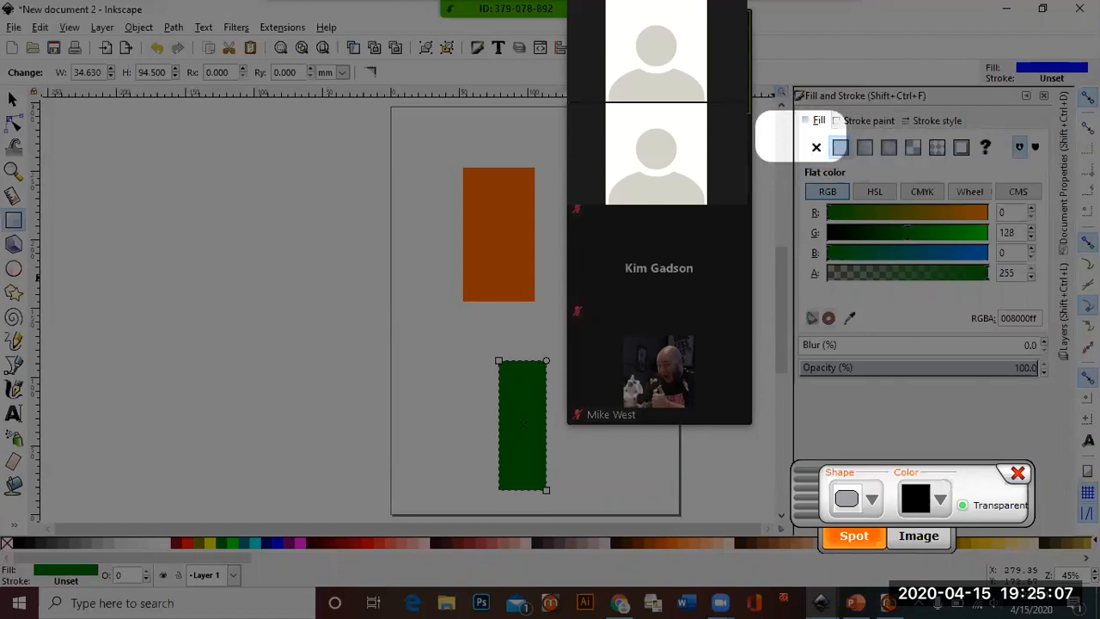
Switch to PowerPoint and show the Challenge 1 slide about changing the flame colors to yellow and orange
{"action": "key", "text": "Escape"}
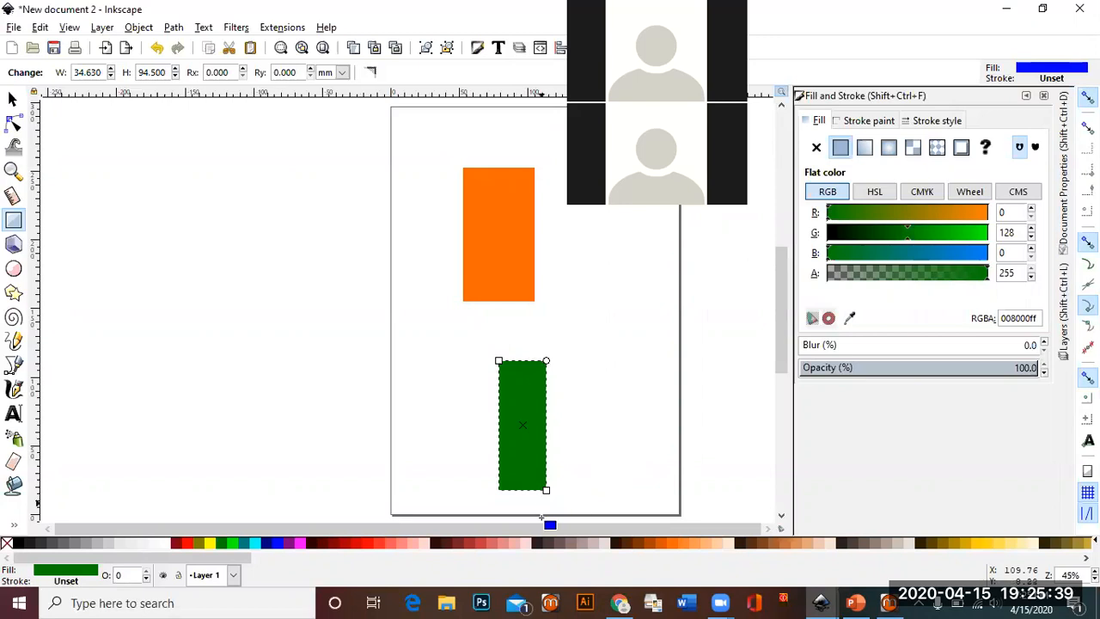
{"action": "left_click", "coordinate": [856, 602]}
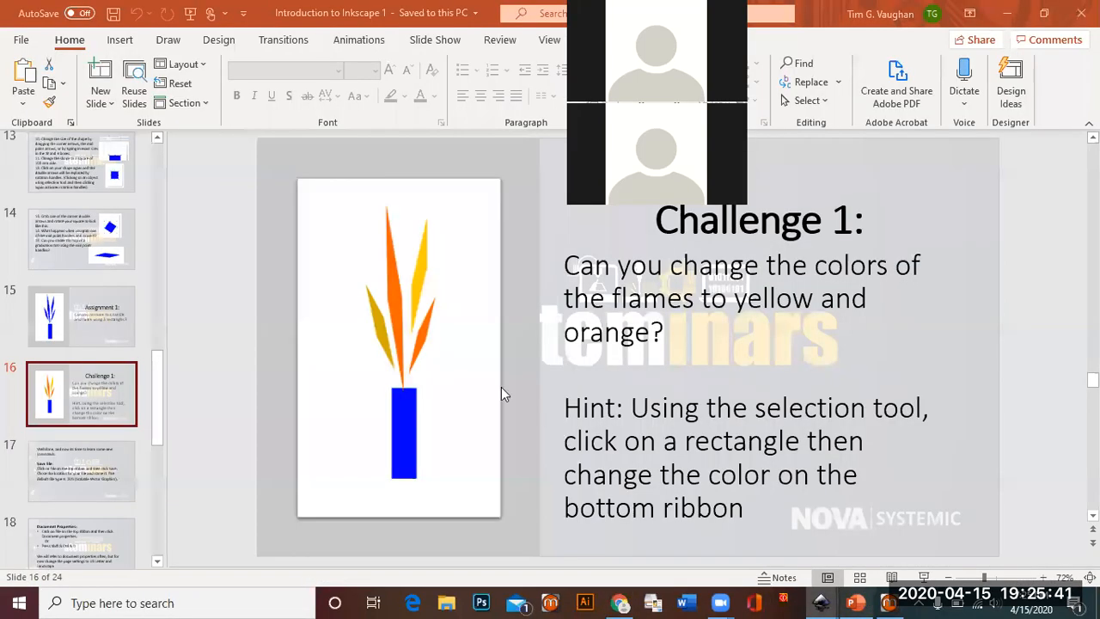
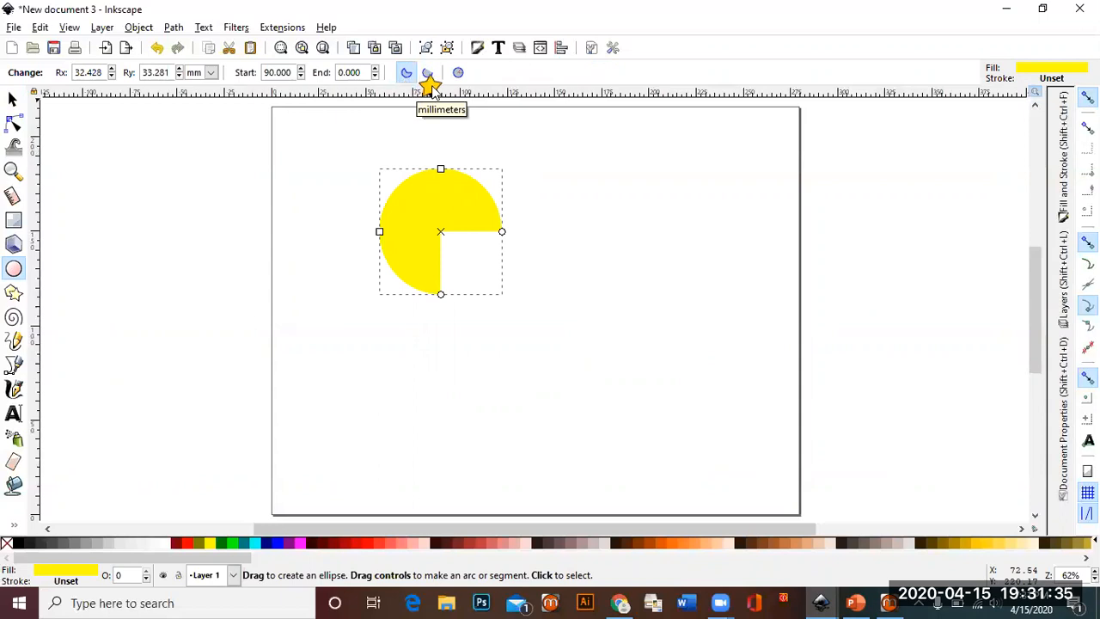
Make the yellow ellipse whole, cut it into a chord ending at about 204 degrees, and make it whole again
{"action": "left_click", "coordinate": [458, 73]}
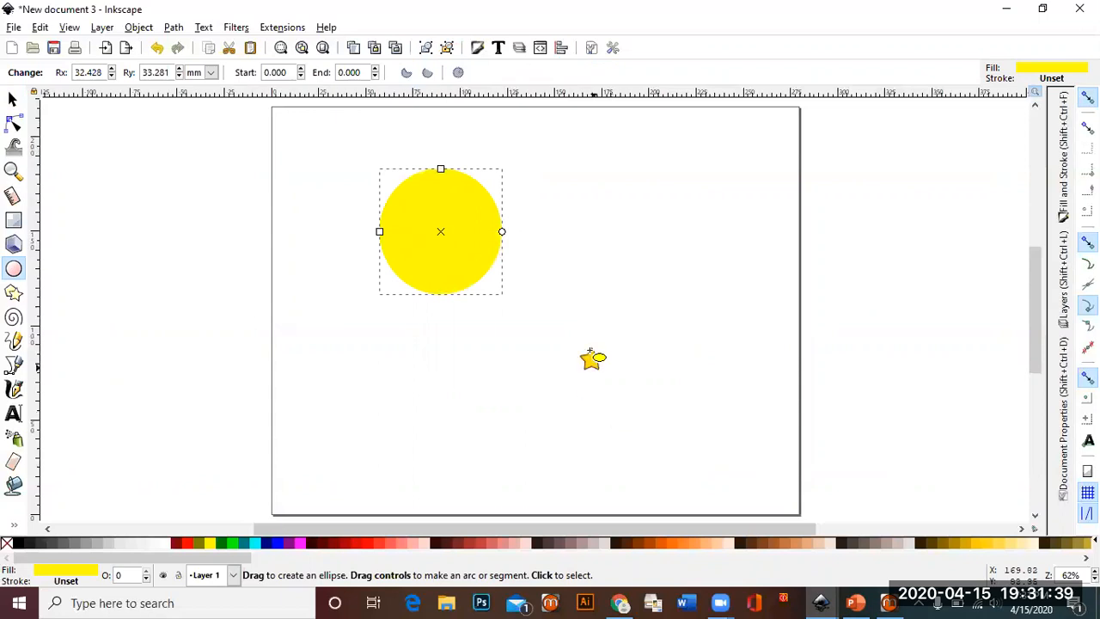
{"action": "left_click_drag", "start_coordinate": [502, 232], "coordinate": [434, 220]}
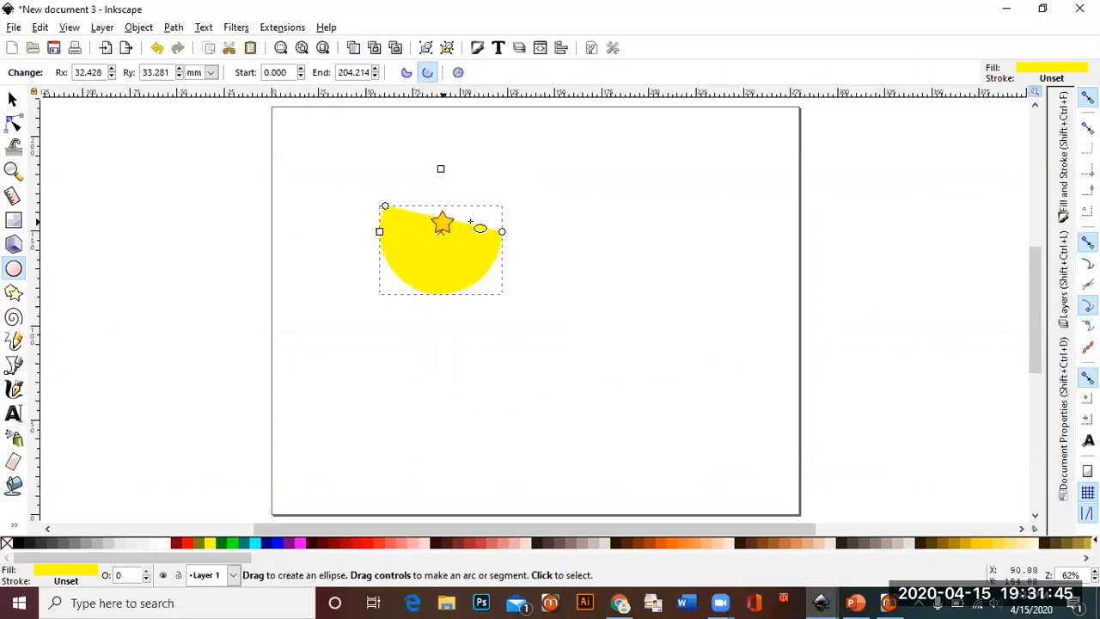
{"action": "left_click", "coordinate": [461, 73]}
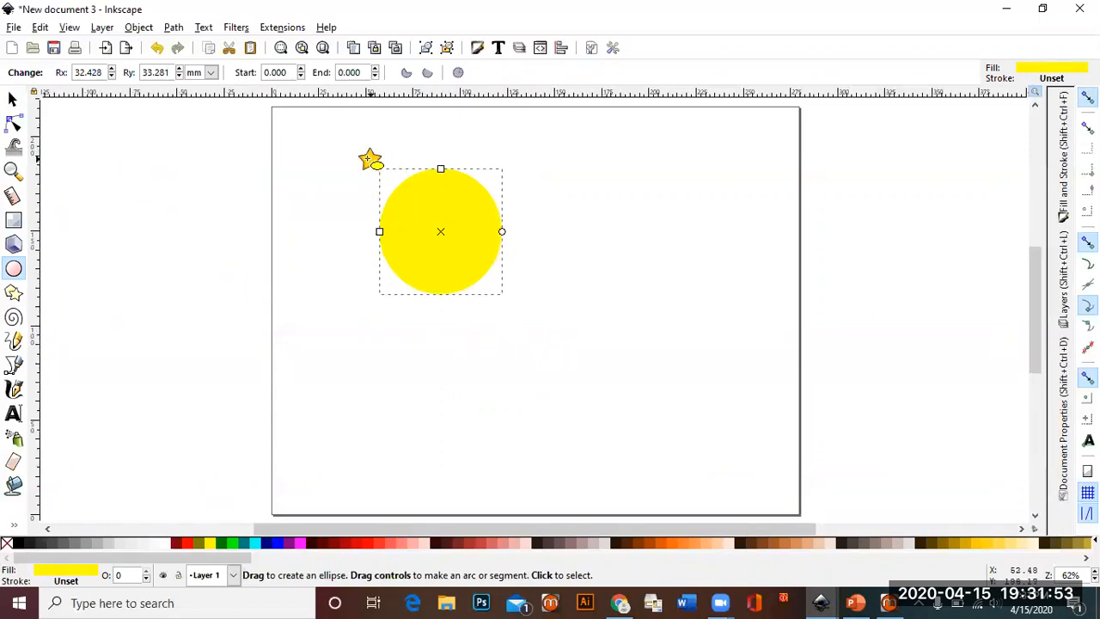
Set the yellow ellipse's horizontal and vertical radii both to 20 mm
{"action": "left_click", "coordinate": [111, 81]}
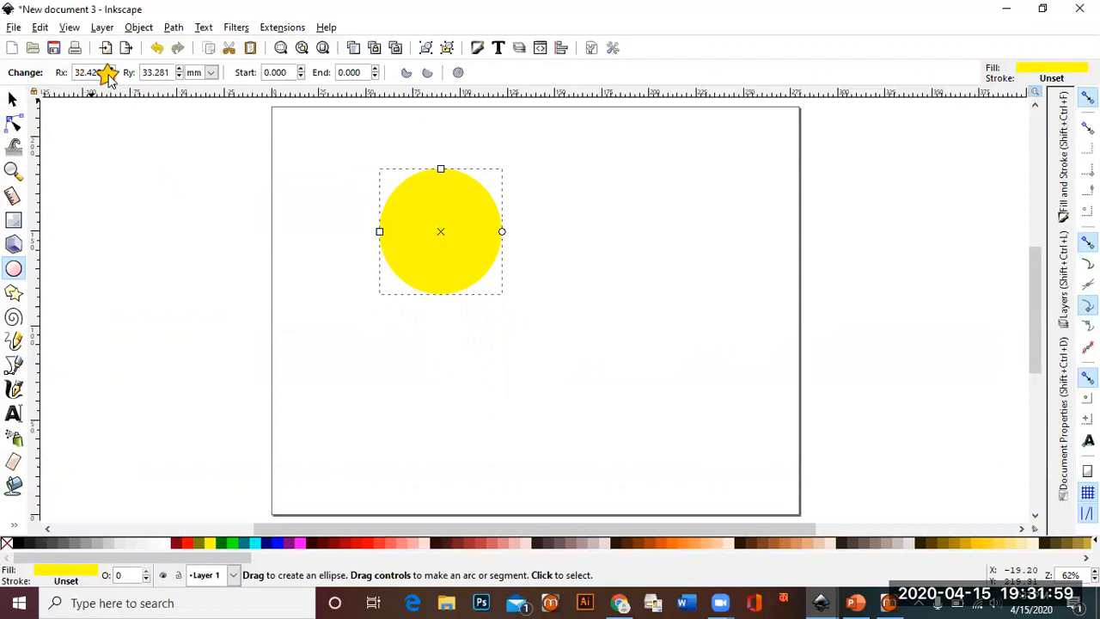
{"action": "left_click_drag", "start_coordinate": [104, 74], "coordinate": [56, 74]}
{"action": "type", "text": "20"}
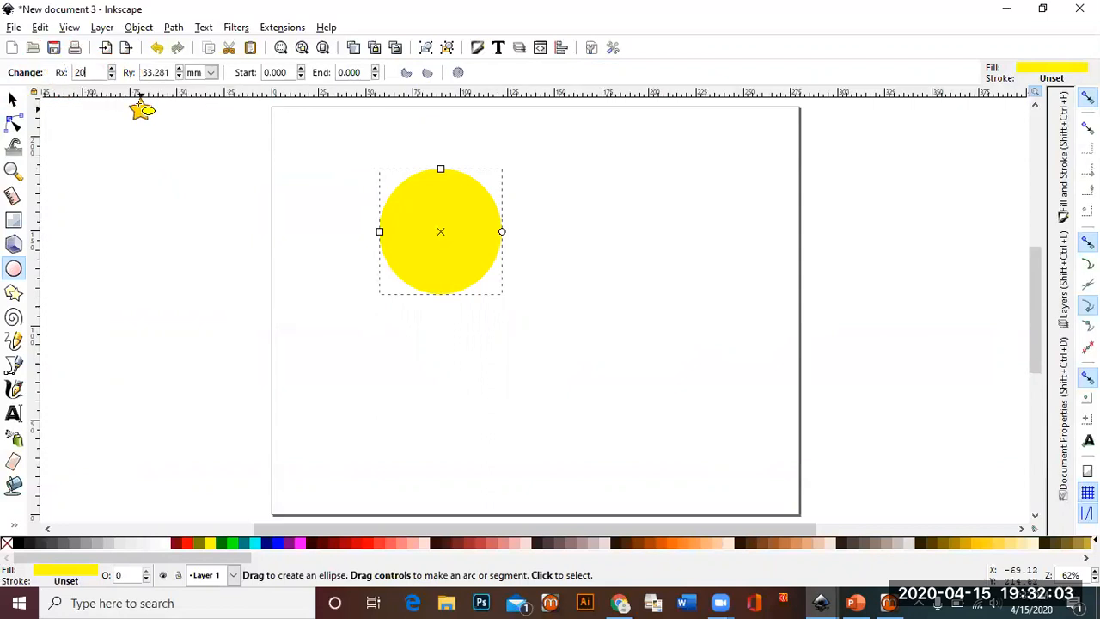
{"action": "left_click", "coordinate": [164, 73]}
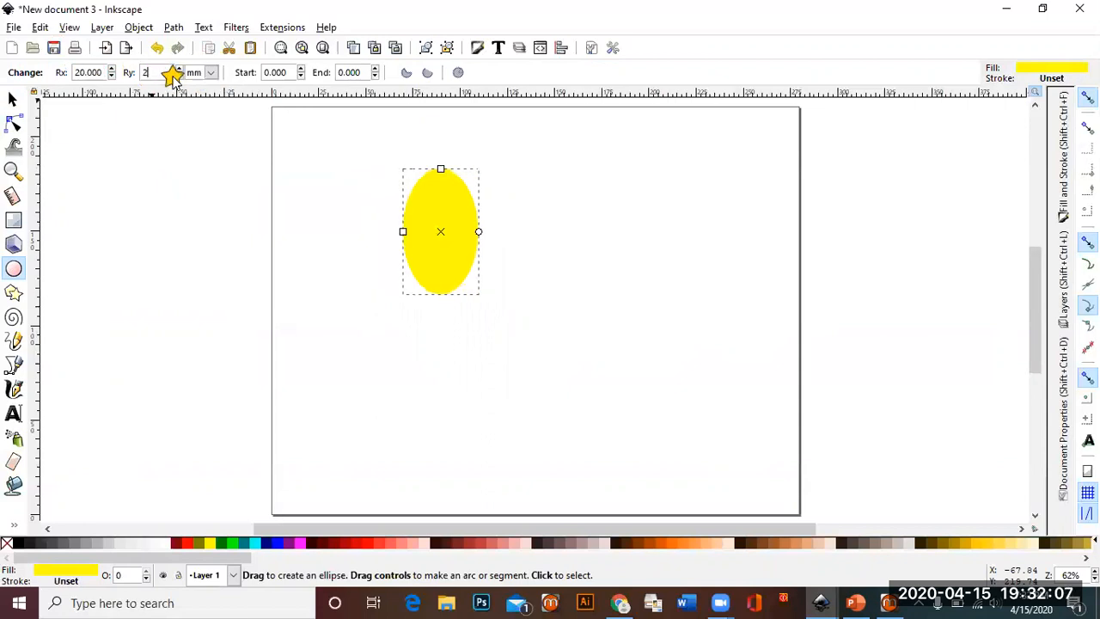
{"action": "key", "text": "Return"}
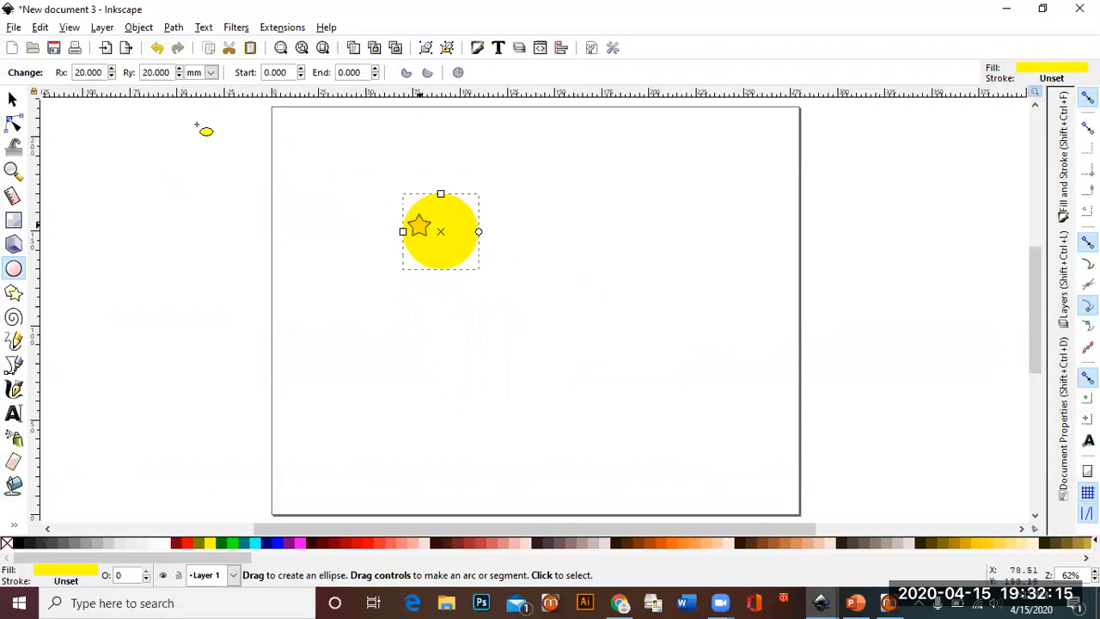
Set the vertical radius of the yellow circle to 30 mm to make it an upright ellipse
{"action": "left_click", "coordinate": [170, 72]}
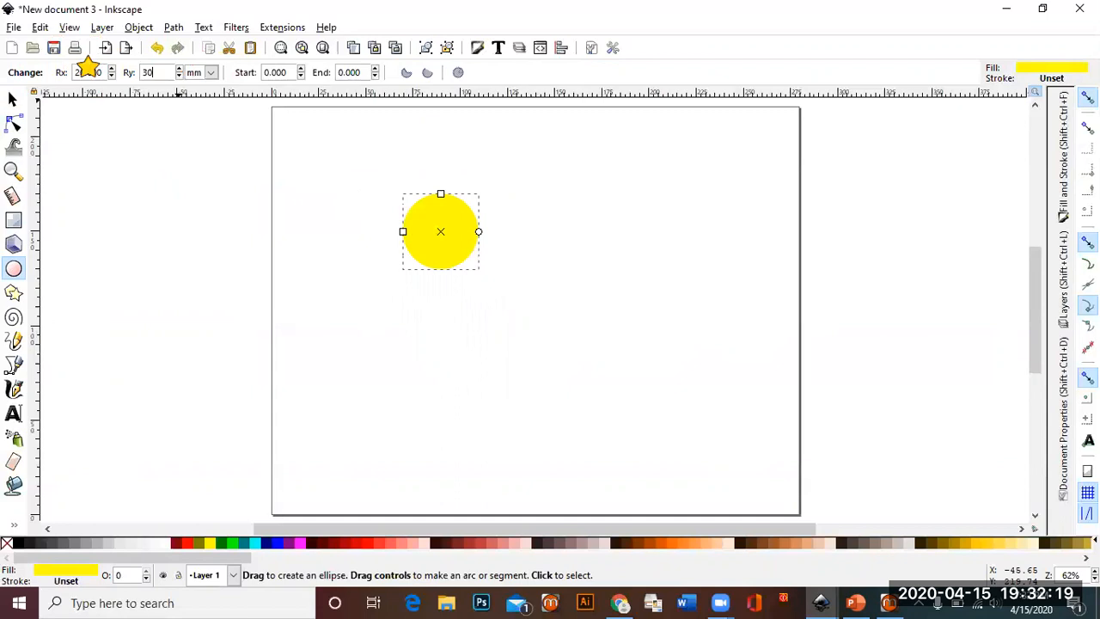
{"action": "type", "text": "30"}
{"action": "key", "text": "Return"}
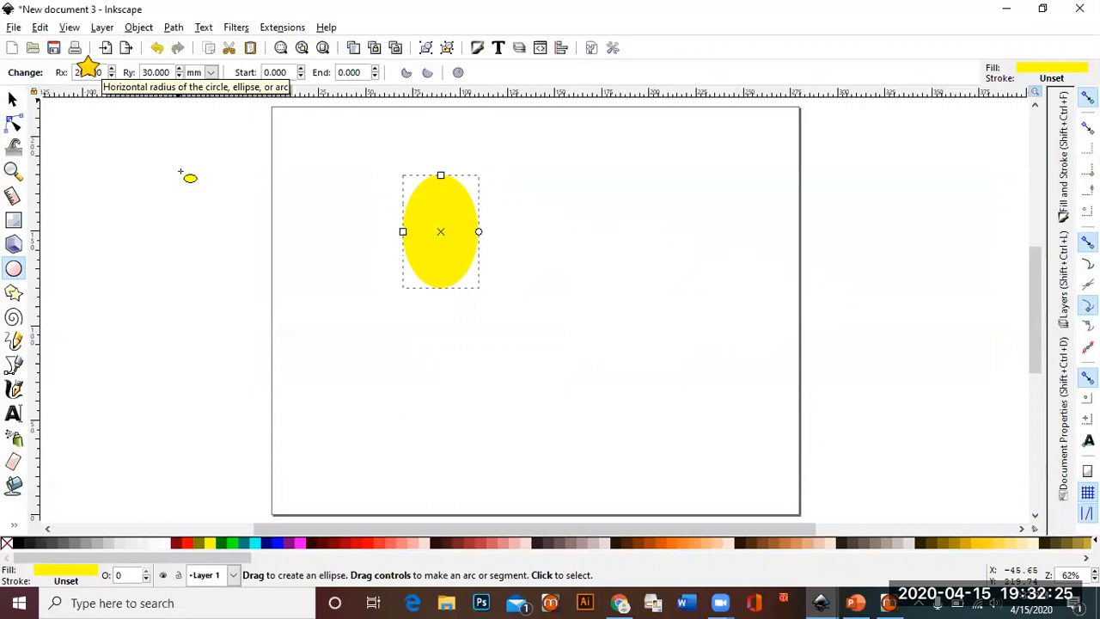
Enlarge the yellow ellipse to about 63 by 76 mm and rotate it clockwise to a tilted orientation
{"action": "left_click", "coordinate": [14, 103]}
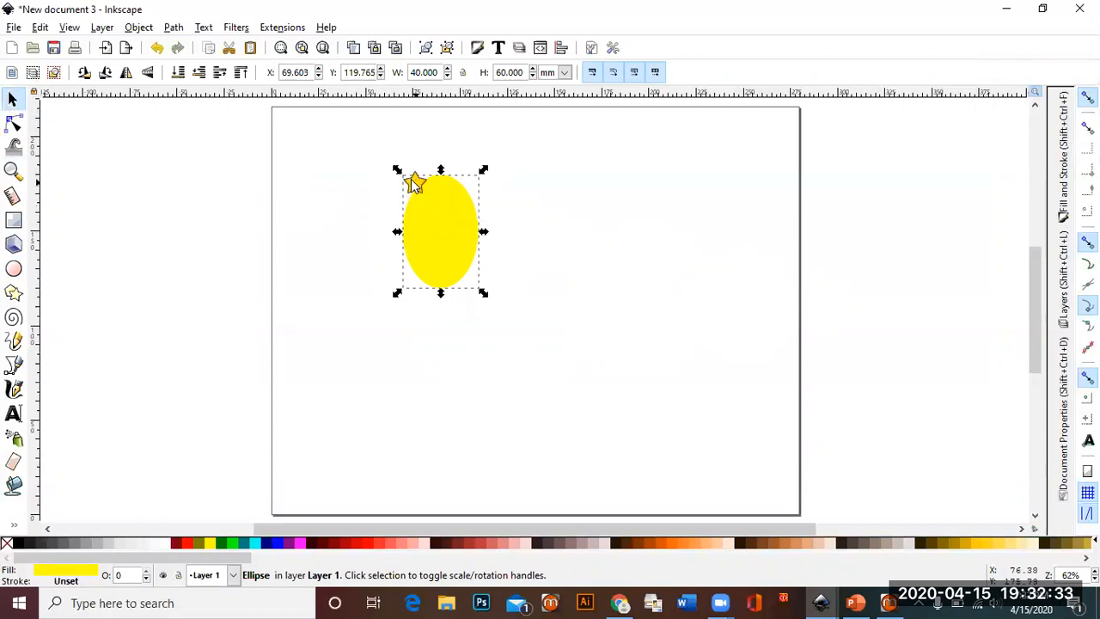
{"action": "left_click_drag", "start_coordinate": [396, 169], "coordinate": [352, 139]}
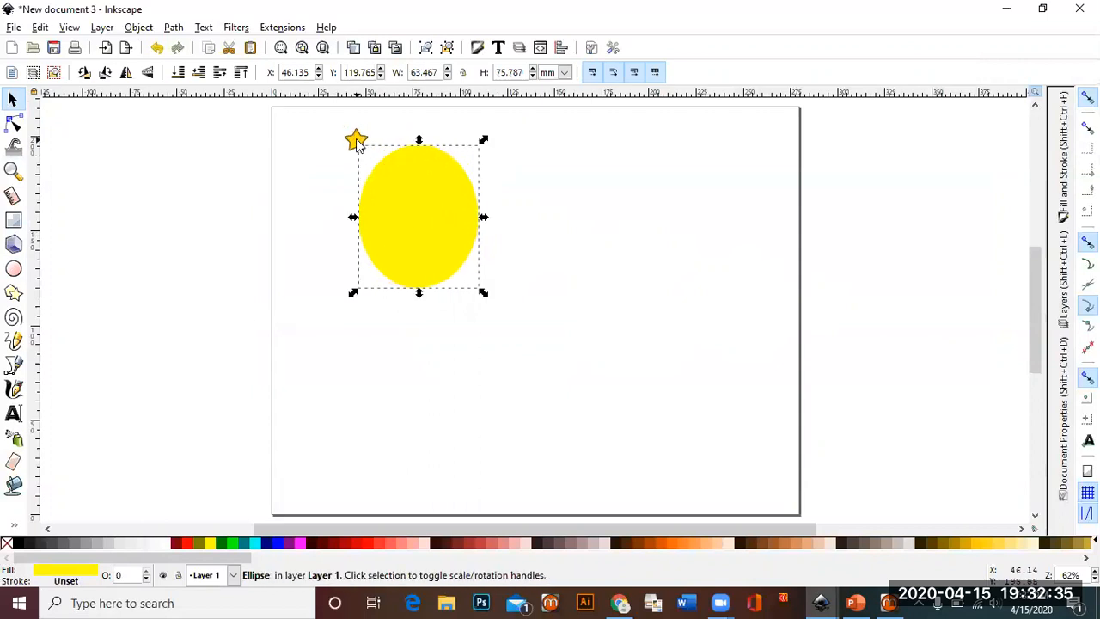
{"action": "left_click", "coordinate": [417, 196]}
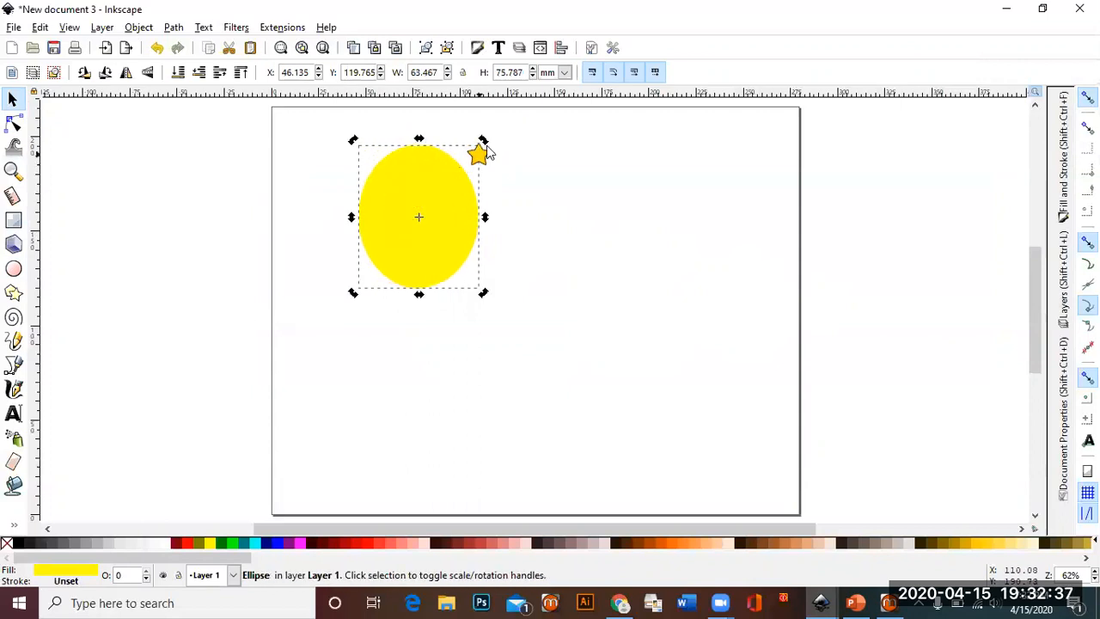
{"action": "left_click_drag", "start_coordinate": [488, 142], "coordinate": [428, 298]}
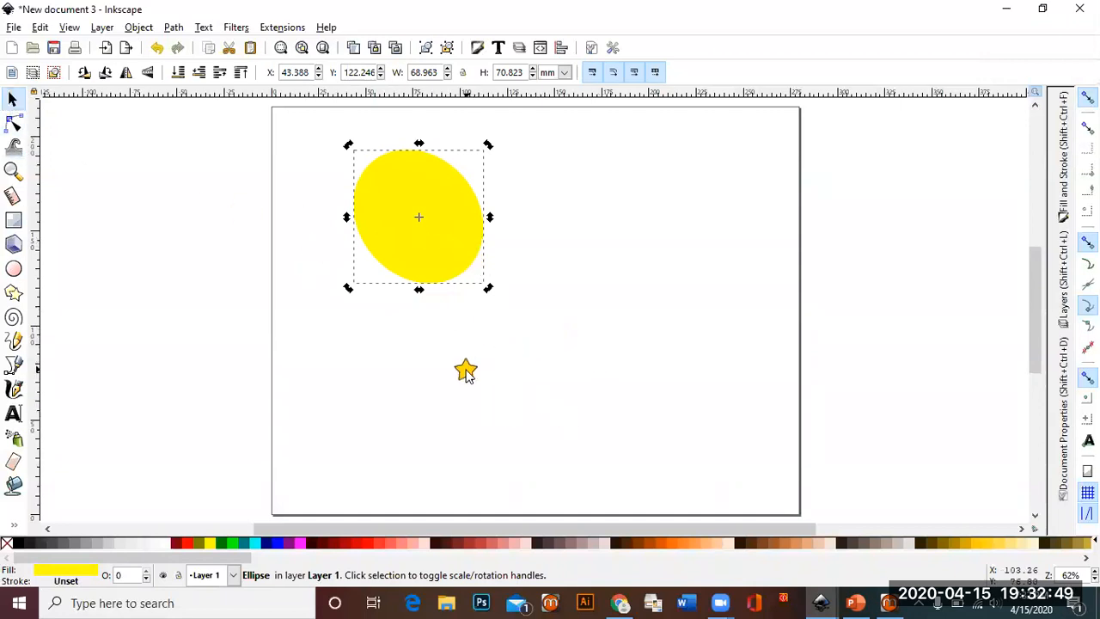
Draw a perfect circle with a radius of about 62 mm in the middle of the page, overlapping the tilted ellipse
{"action": "left_click", "coordinate": [13, 271]}
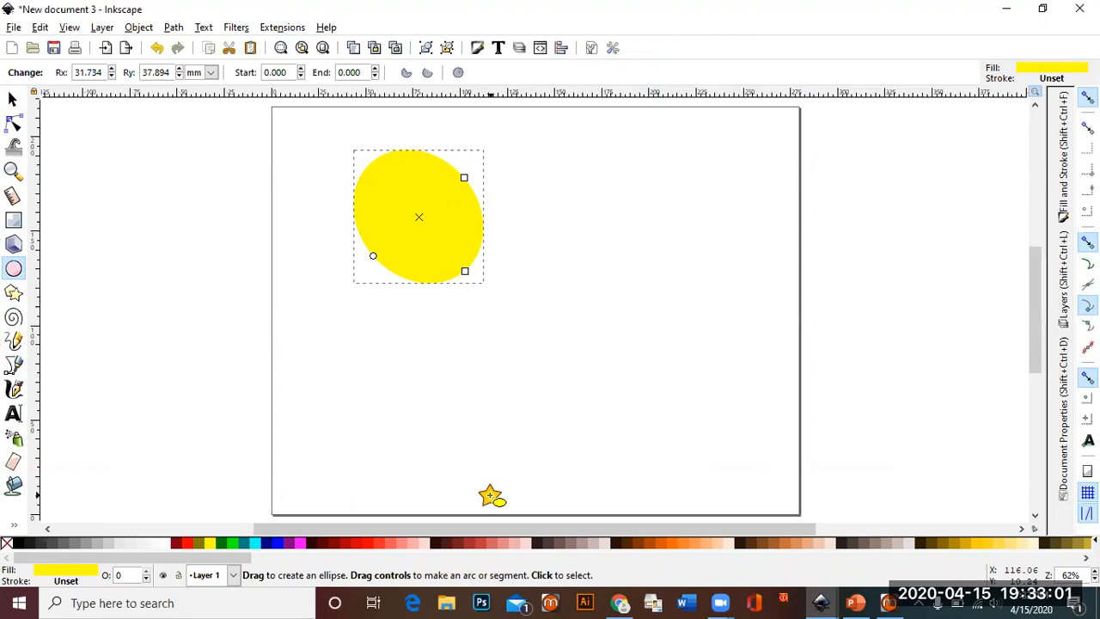
{"action": "key", "text": "ctrl"}
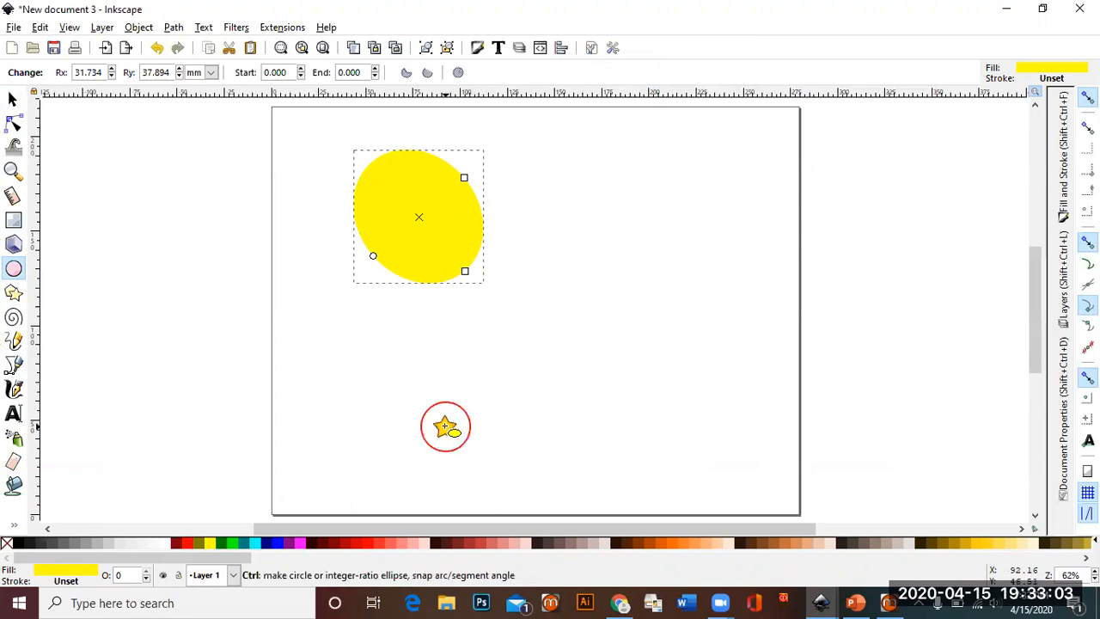
{"action": "mouse_move", "coordinate": [444, 425]}
{"action": "left_mouse_down"}
{"action": "mouse_move", "coordinate": [478, 398]}
{"action": "mouse_move", "coordinate": [536, 308]}
{"action": "mouse_move", "coordinate": [667, 175]}
{"action": "mouse_move", "coordinate": [697, 203]}
{"action": "mouse_move", "coordinate": [674, 317]}
{"action": "mouse_move", "coordinate": [720, 247]}
{"action": "mouse_move", "coordinate": [613, 266]}
{"action": "mouse_move", "coordinate": [705, 190]}
{"action": "left_mouse_up"}
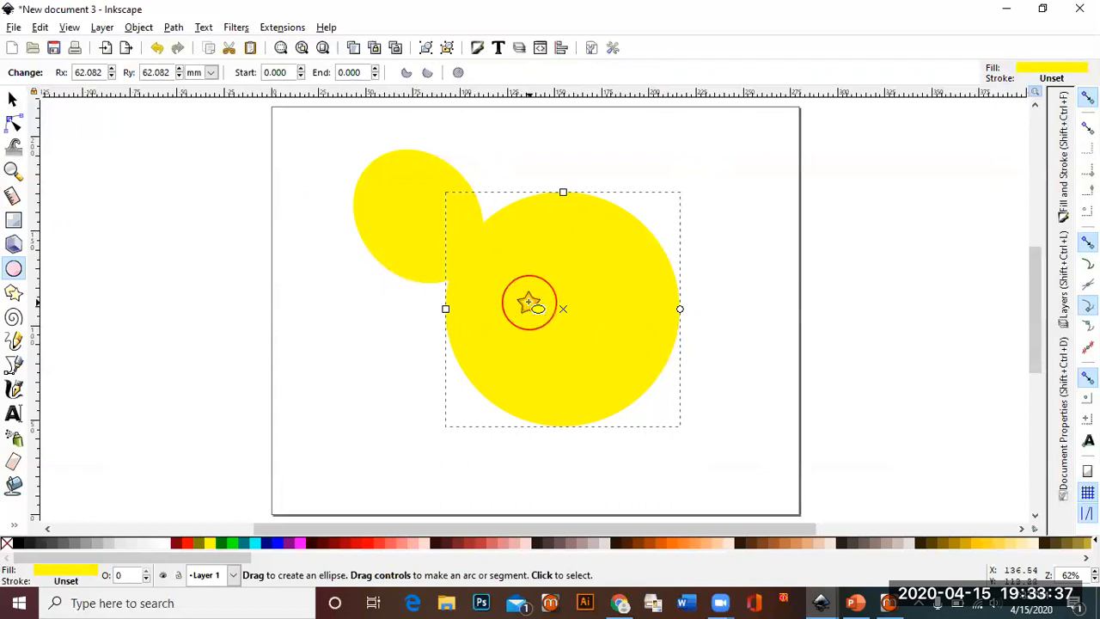
Delete the large yellow circle and the tilted ellipse from the page
{"action": "left_click", "coordinate": [17, 101]}
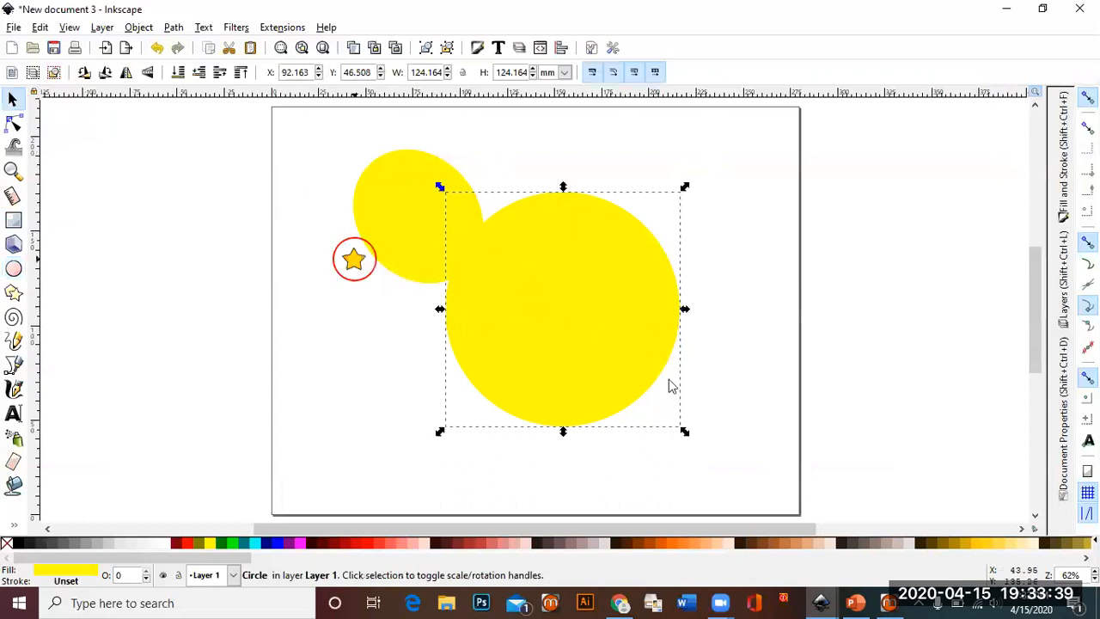
{"action": "key", "text": "Delete"}
{"action": "left_click", "coordinate": [438, 234]}
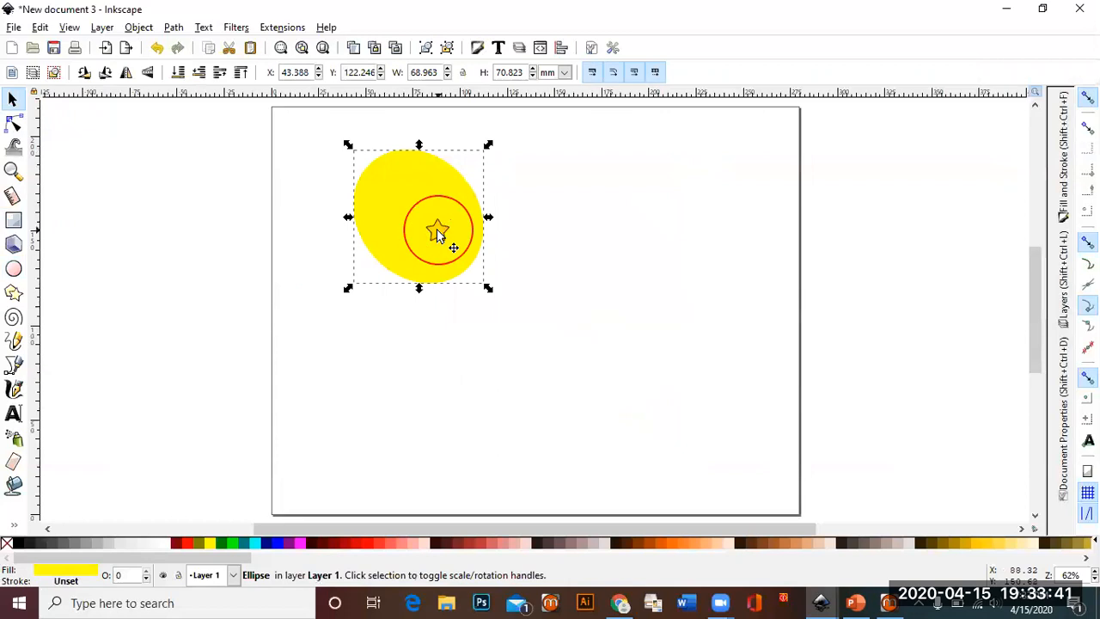
{"action": "key", "text": "Delete"}
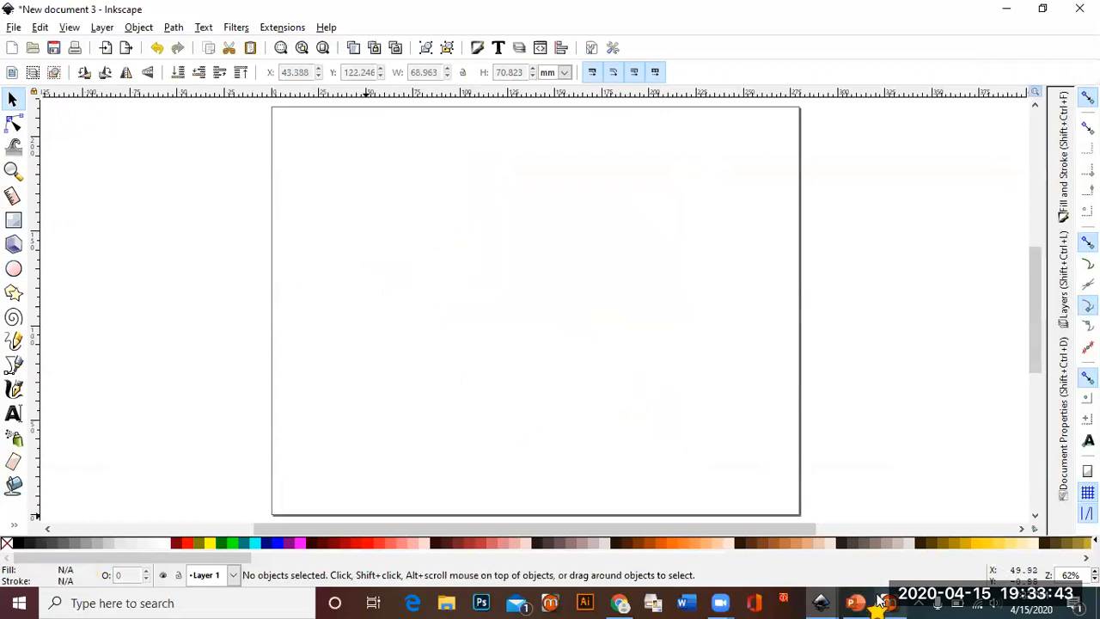
Switch to PowerPoint and view Assignment 2 on slide 20 about recreating the circle, ellipse and arc combination
{"action": "left_click", "coordinate": [853, 603]}
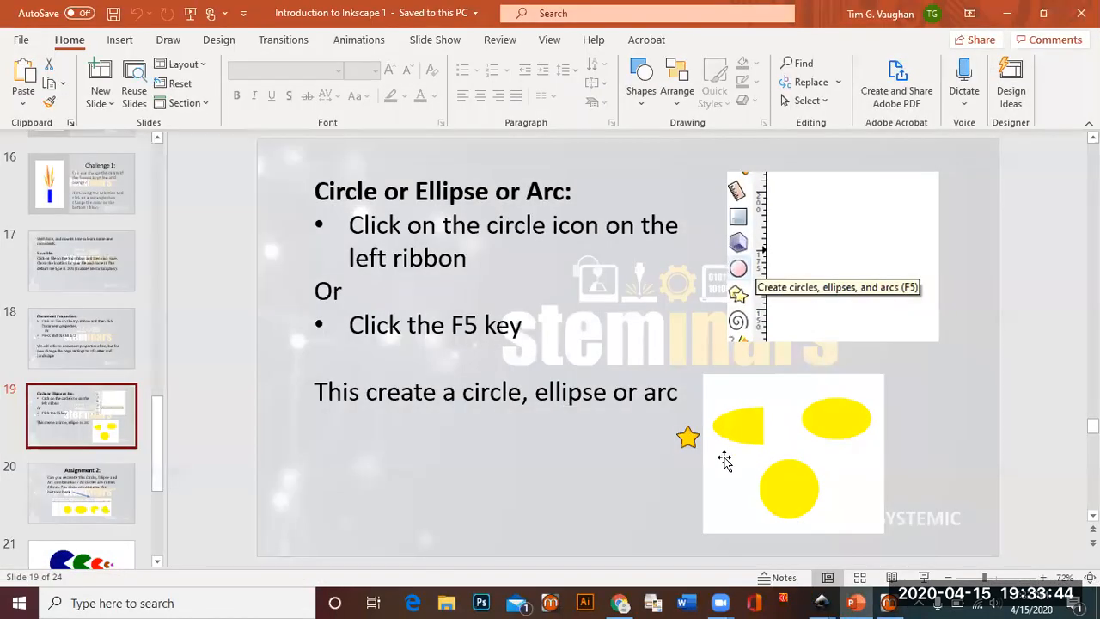
{"action": "left_click", "coordinate": [95, 487]}
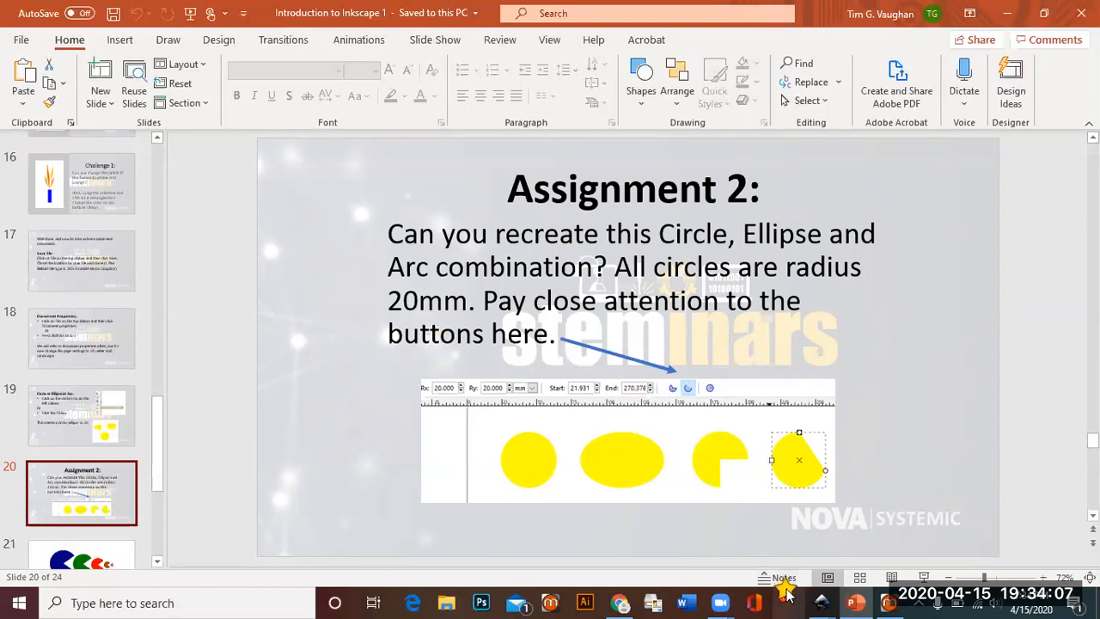
Close the Inkscape documents New document 2 and New document 1 without saving, and return to New document 3
{"action": "left_click", "coordinate": [824, 601]}
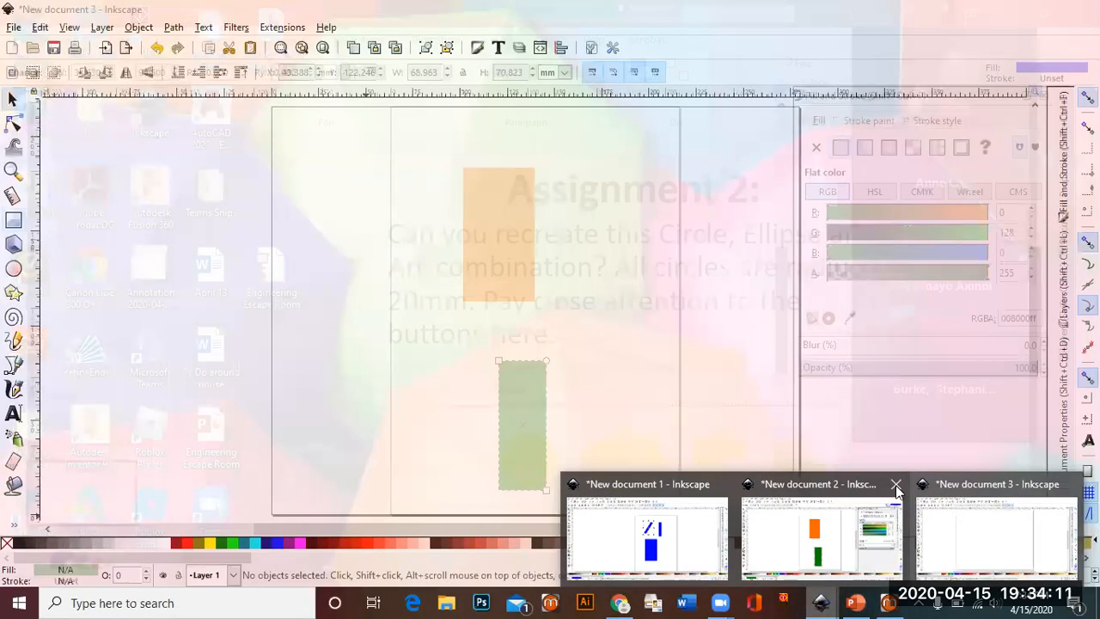
{"action": "left_click", "coordinate": [894, 493]}
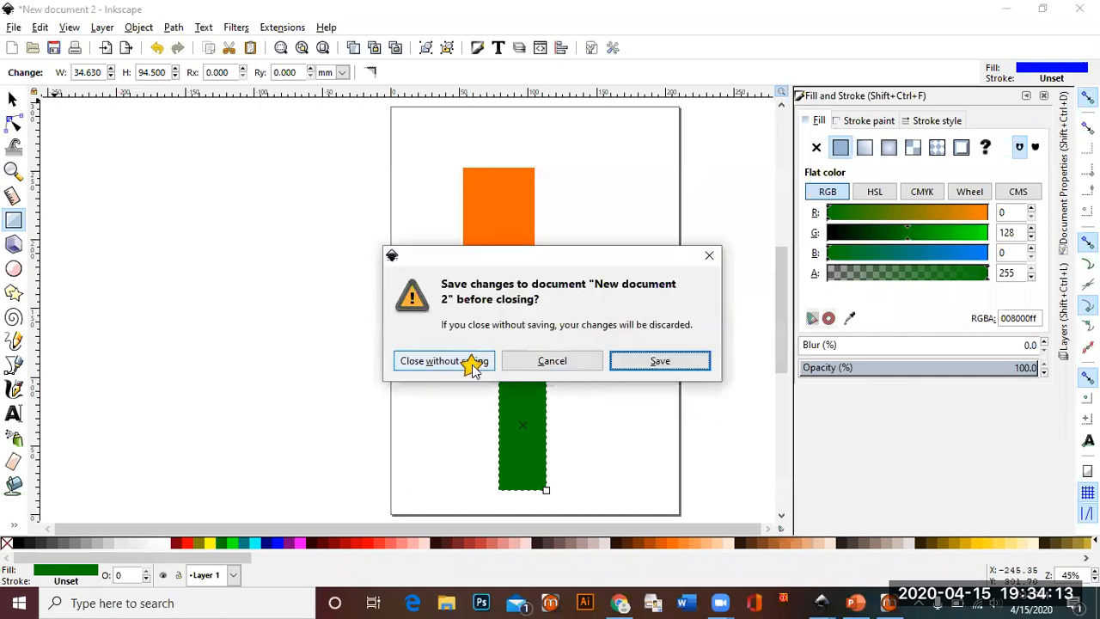
{"action": "left_click", "coordinate": [470, 364]}
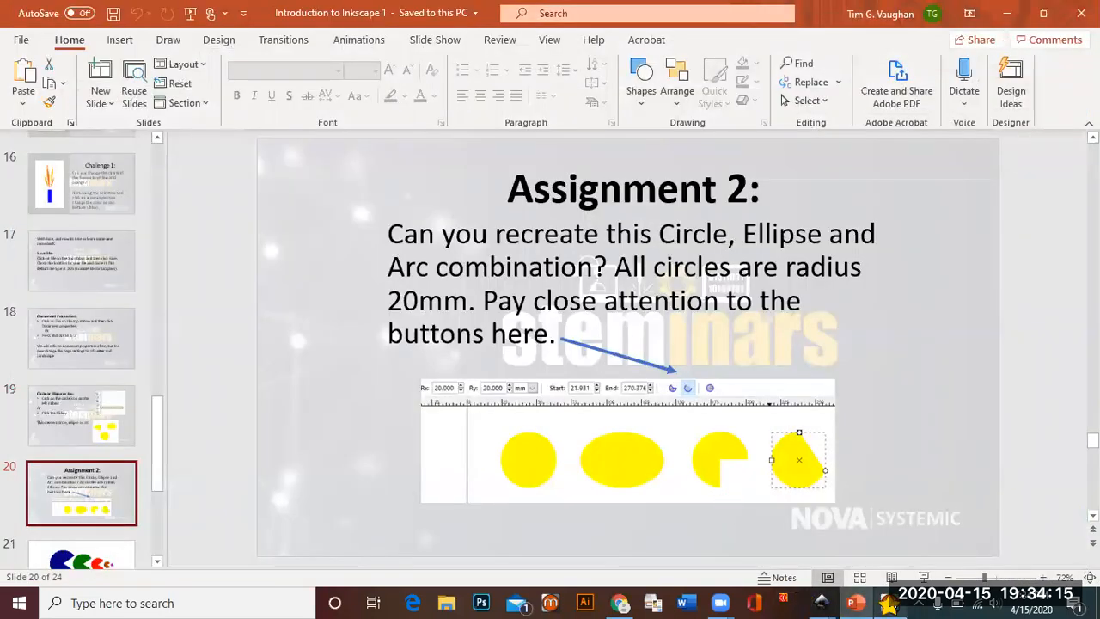
{"action": "mouse_move", "coordinate": [824, 600]}
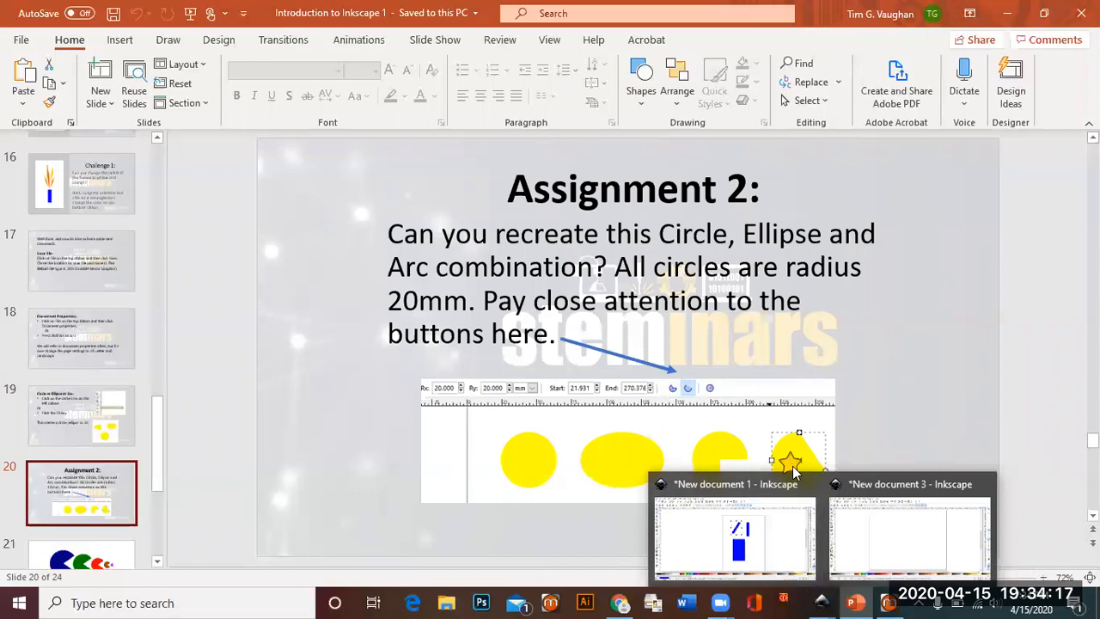
{"action": "left_click", "coordinate": [808, 490]}
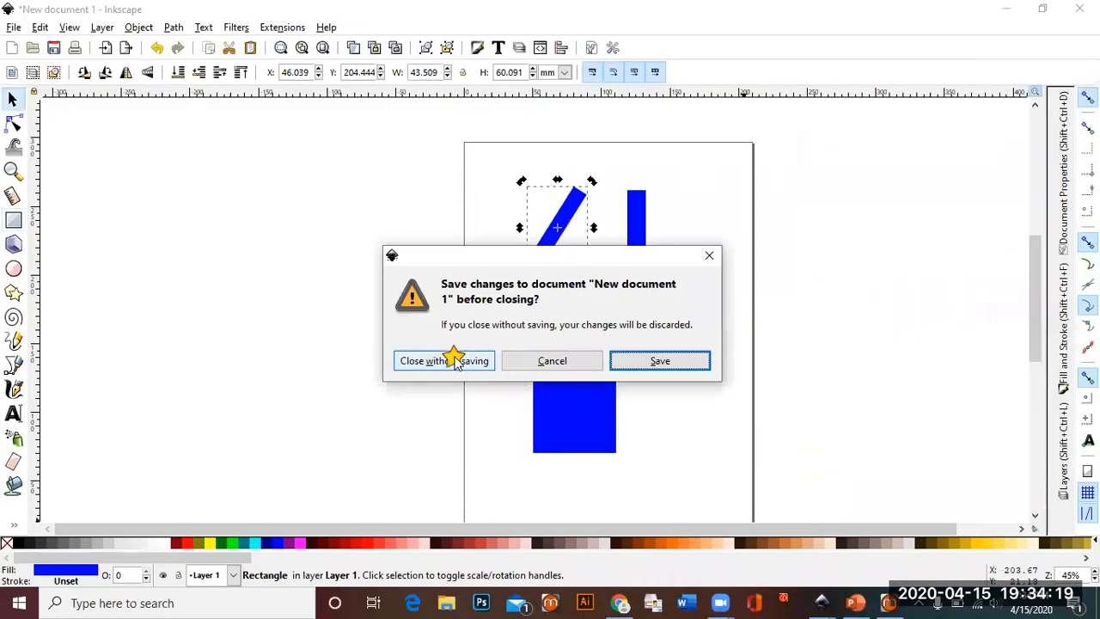
{"action": "left_click", "coordinate": [453, 360]}
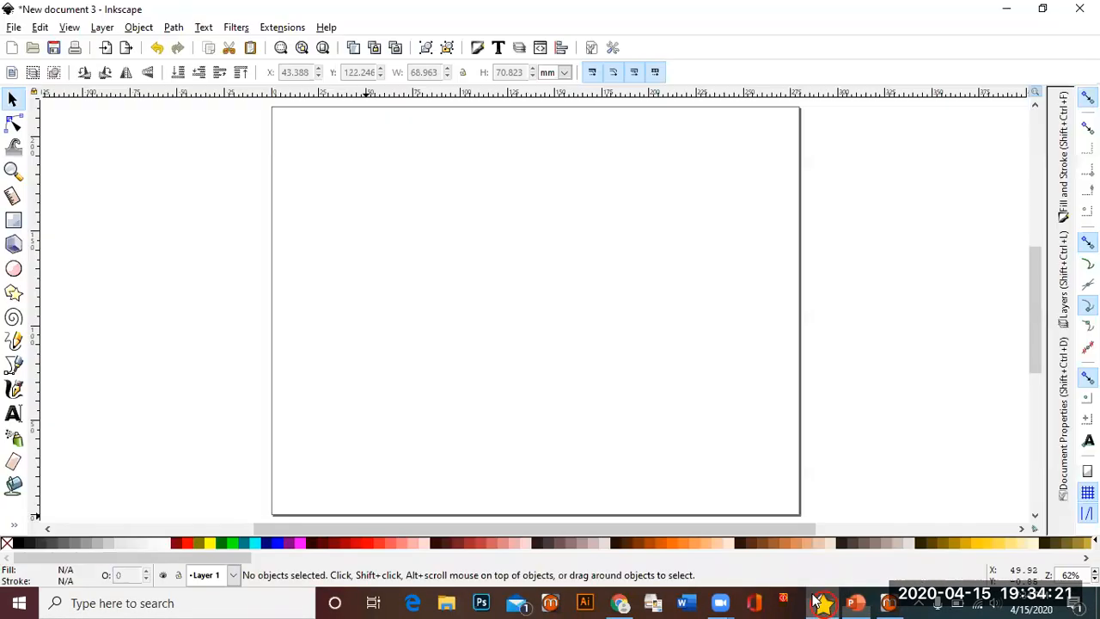
Draw a perfect circle with a radius of about 19 mm on the left half of the empty page
{"action": "left_click", "coordinate": [14, 268]}
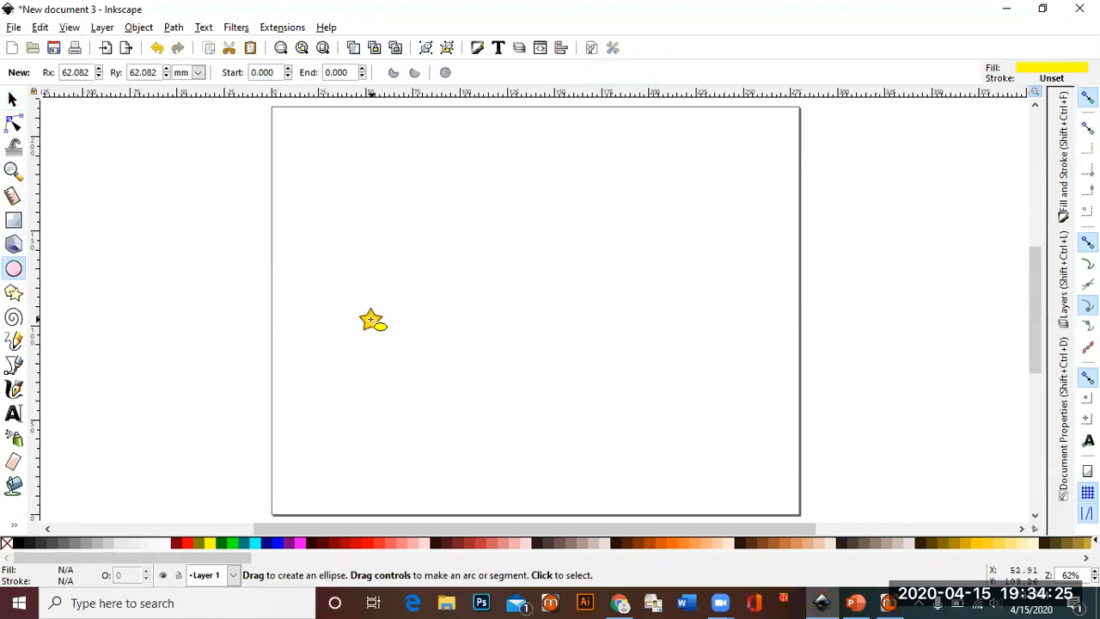
{"action": "key", "text": "ctrl"}
{"action": "left_click_drag", "start_coordinate": [370, 307], "coordinate": [441, 234]}
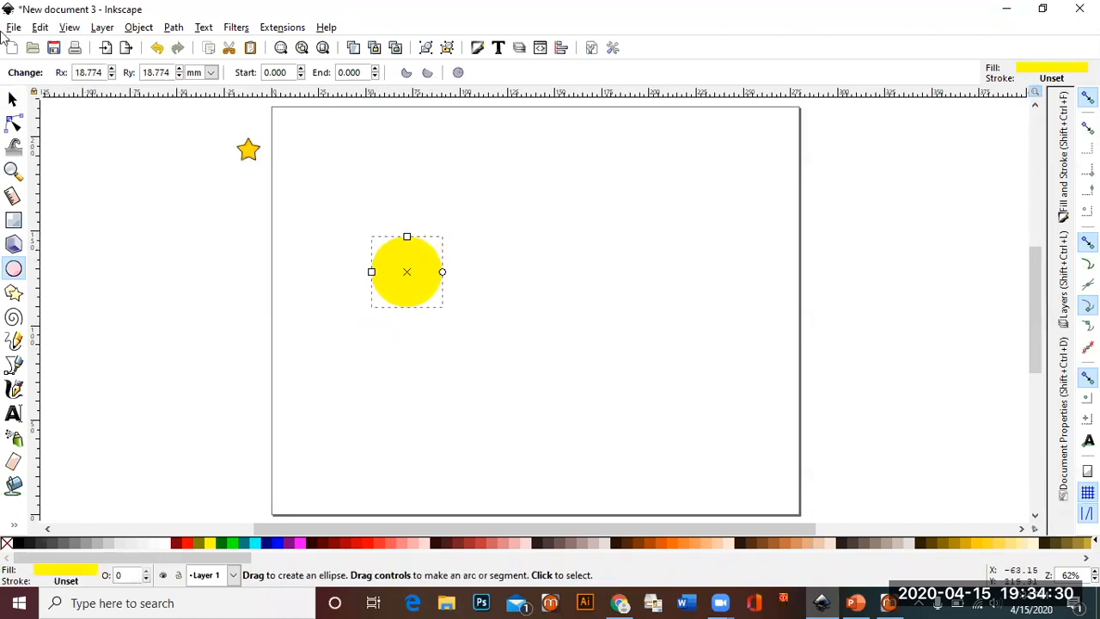
Set the new circle's horizontal and vertical radii both to 20 mm
{"action": "left_click", "coordinate": [100, 71]}
{"action": "key", "text": "BackSpace"}
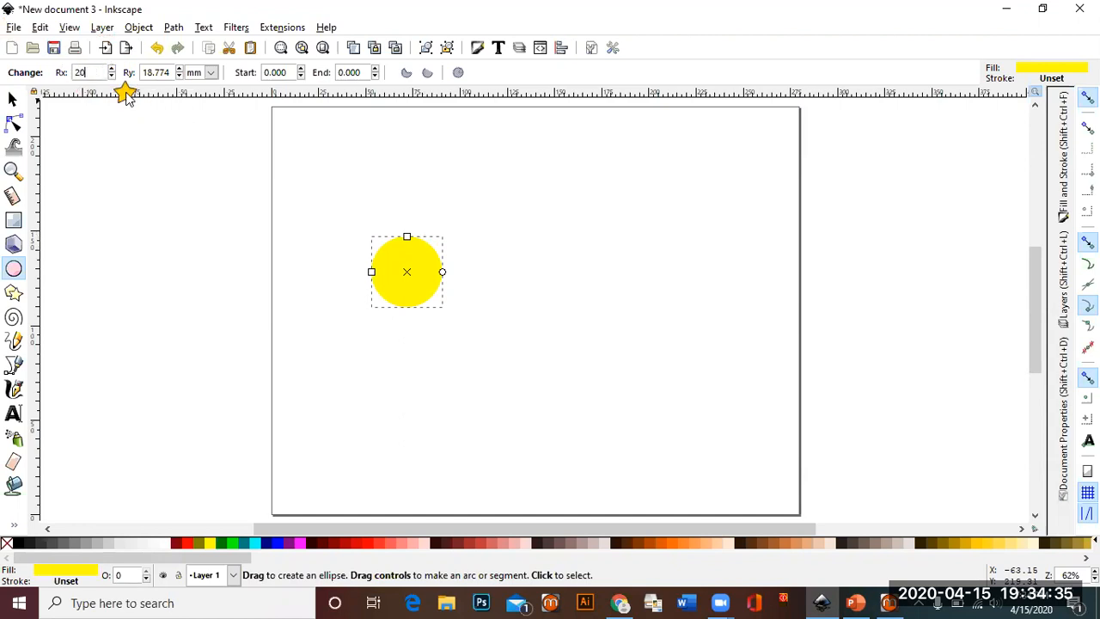
{"action": "key", "text": "Return"}
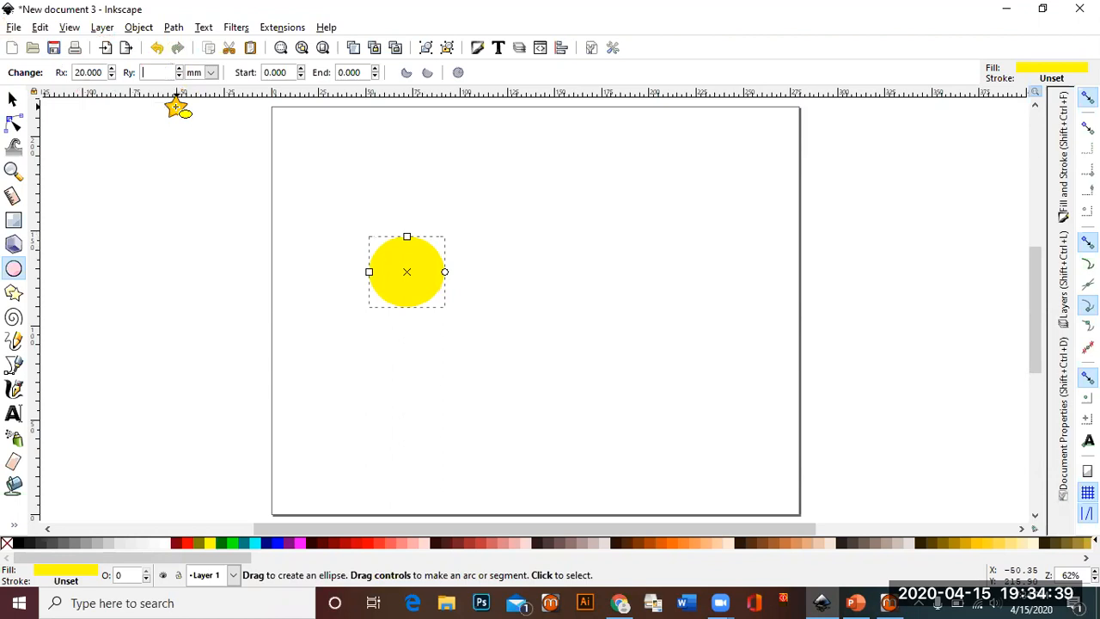
{"action": "key", "text": "Return"}
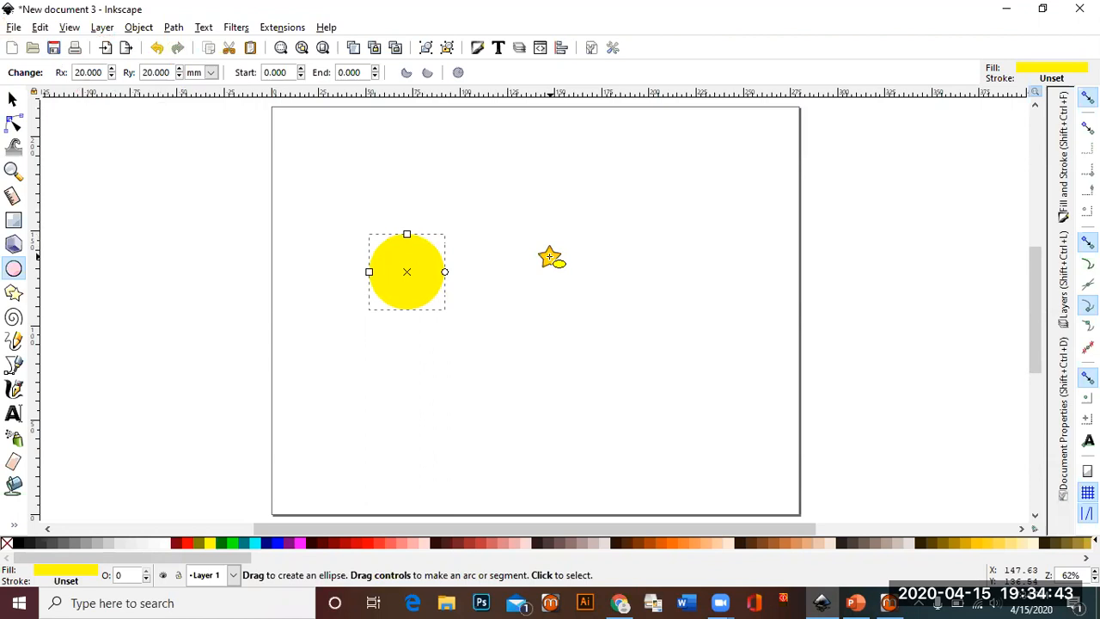
Move the 20 mm radius circle to the upper-left part of the page
{"action": "left_click", "coordinate": [12, 99]}
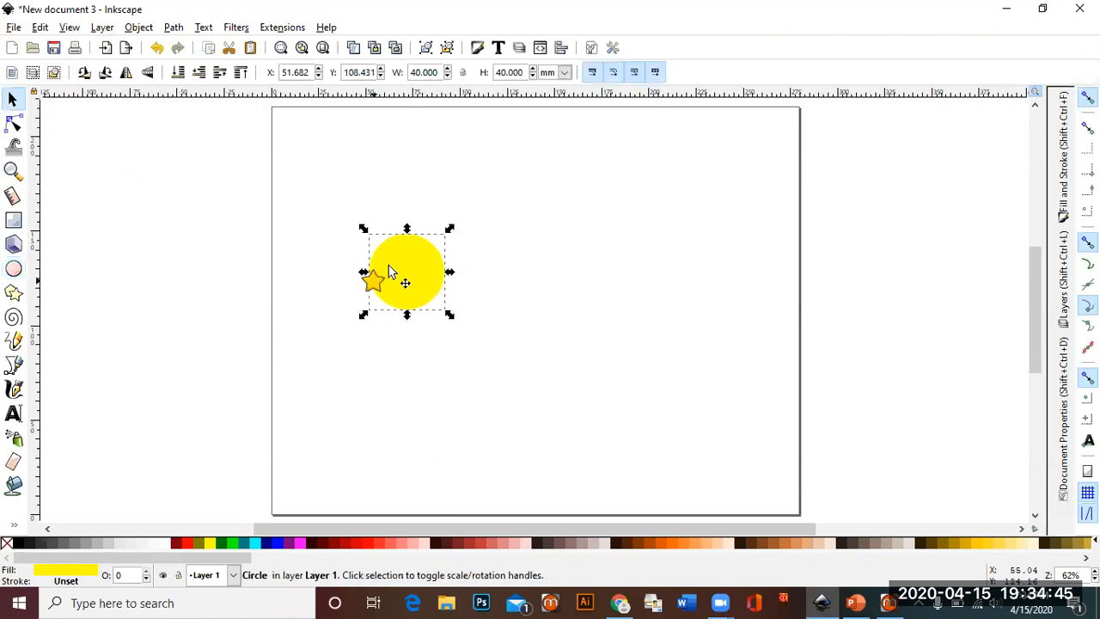
{"action": "left_click_drag", "start_coordinate": [391, 263], "coordinate": [328, 203]}
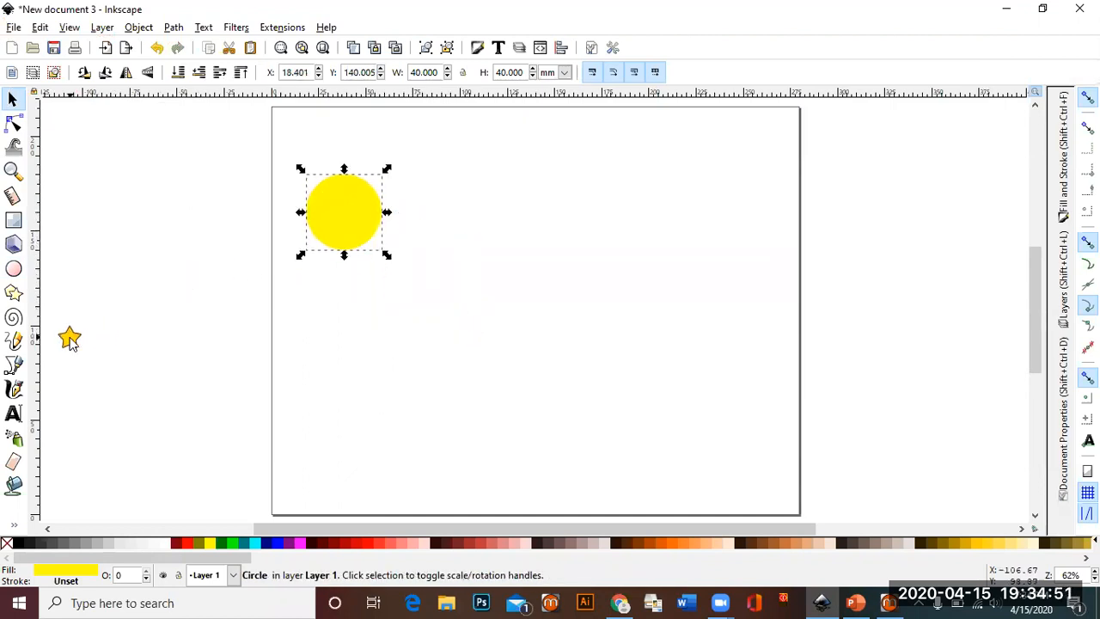
Draw an ellipse with a 30 mm horizontal and 20 mm vertical radius and place it just right of the circle
{"action": "left_click", "coordinate": [15, 270]}
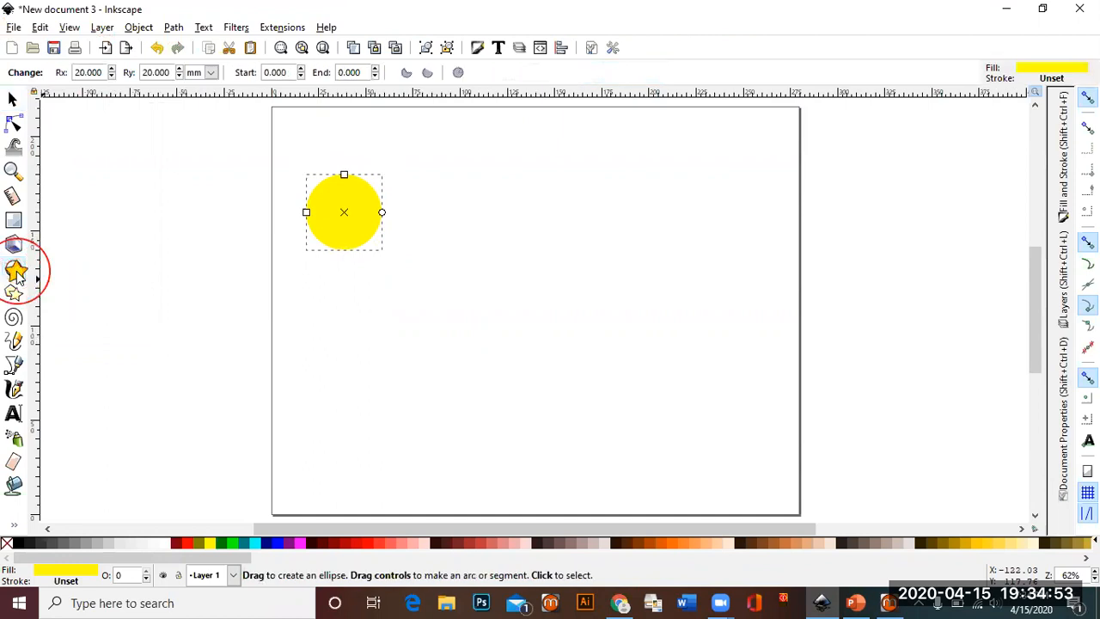
{"action": "left_click_drag", "start_coordinate": [448, 213], "coordinate": [544, 287]}
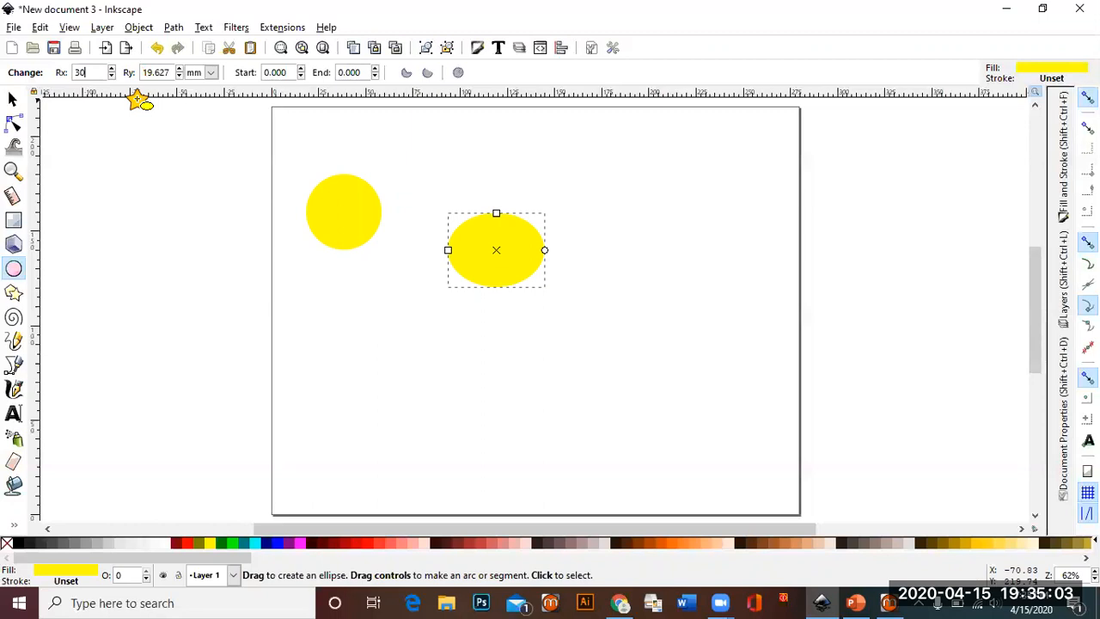
{"action": "key", "text": "Return"}
{"action": "left_click", "coordinate": [216, 148]}
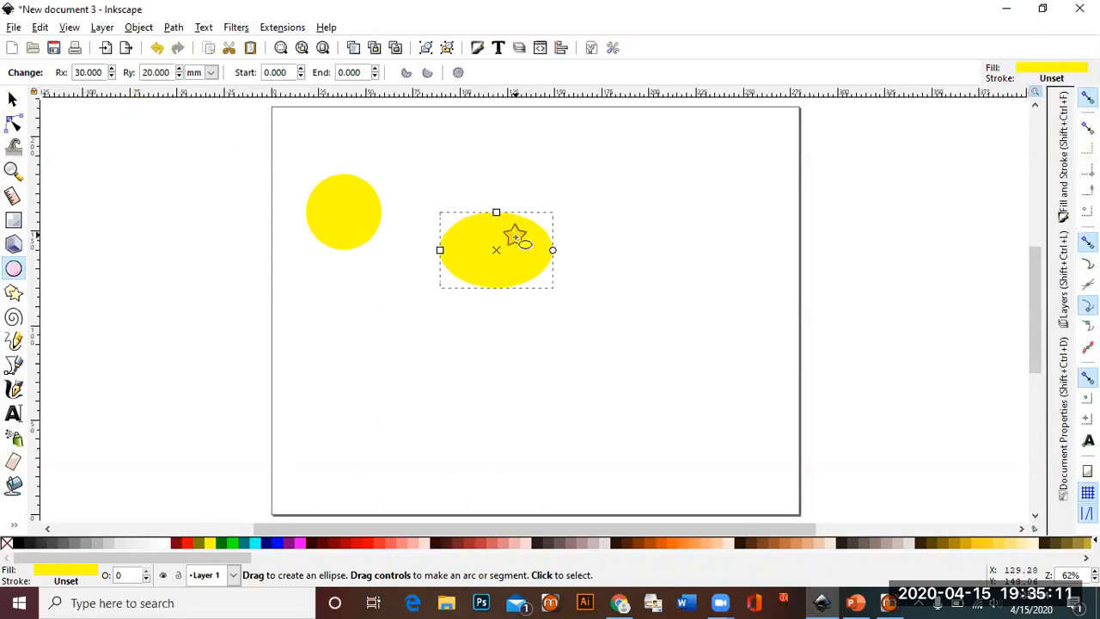
{"action": "left_click", "coordinate": [13, 99]}
{"action": "left_click_drag", "start_coordinate": [497, 252], "coordinate": [456, 214]}
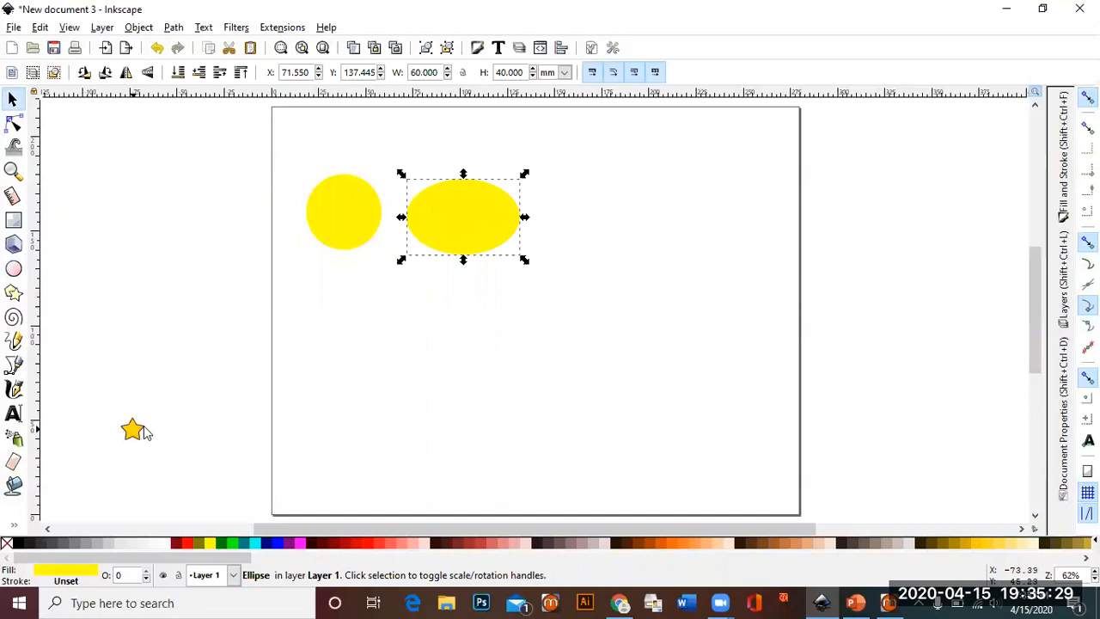
{"action": "left_click", "coordinate": [14, 269]}
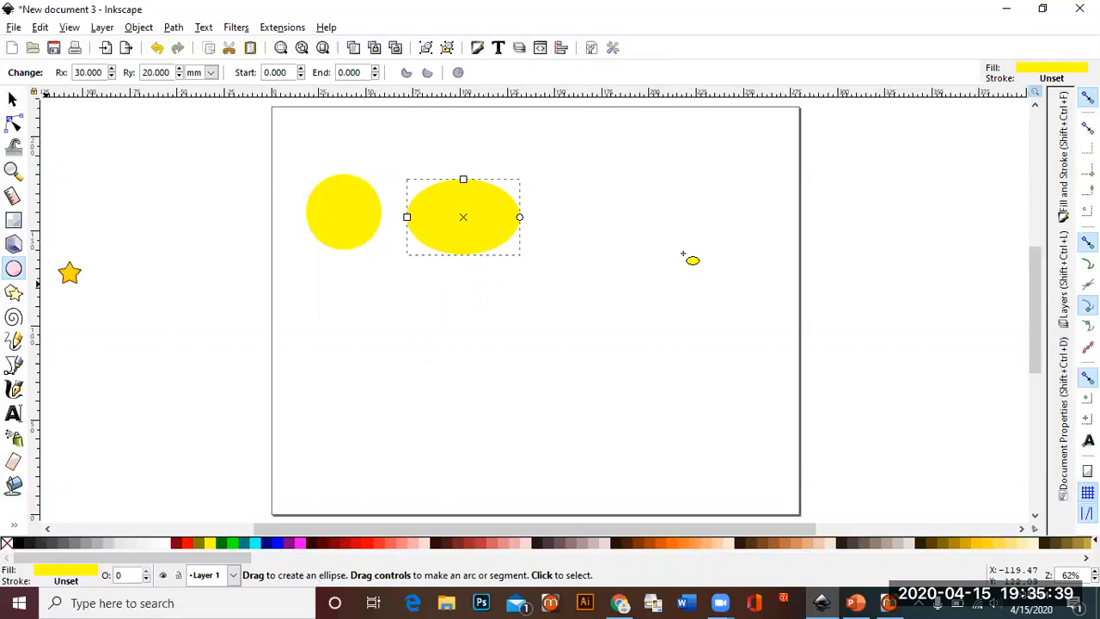
{"action": "left_click_drag", "start_coordinate": [604, 239], "coordinate": [675, 158]}
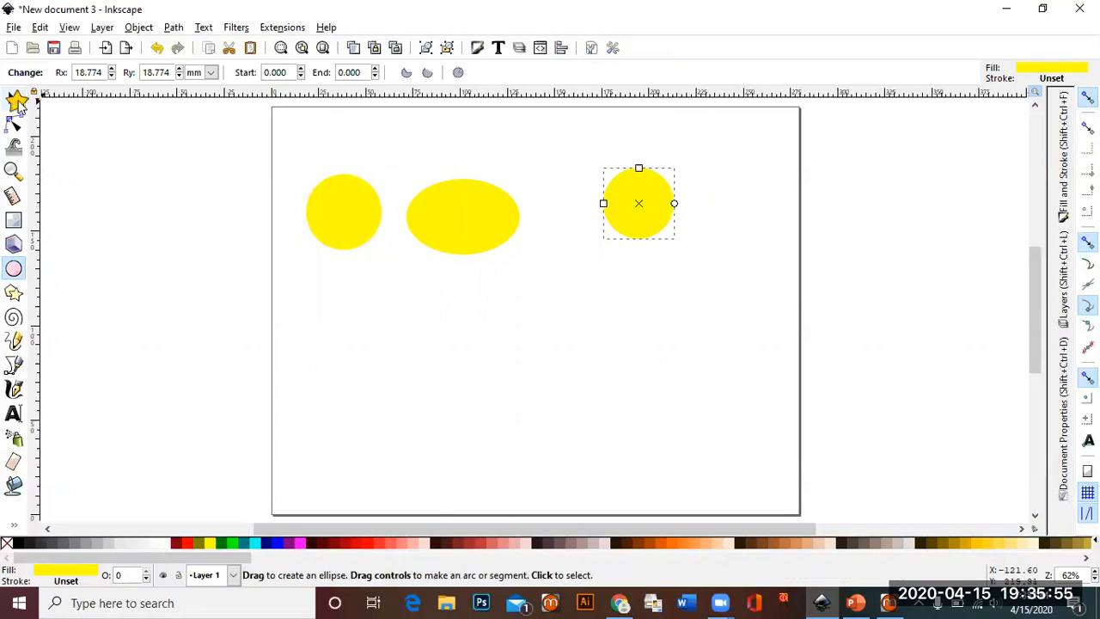
{"action": "left_click", "coordinate": [12, 99]}
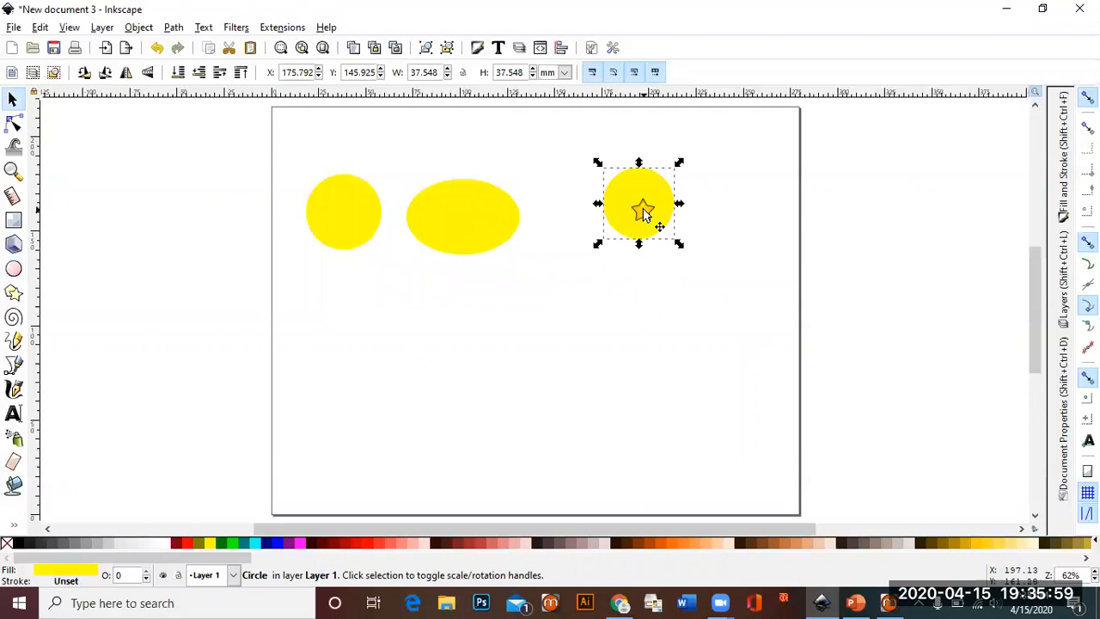
{"action": "left_click", "coordinate": [12, 101]}
{"action": "left_click", "coordinate": [660, 209]}
{"action": "left_click", "coordinate": [660, 209]}
{"action": "left_click", "coordinate": [265, 189]}
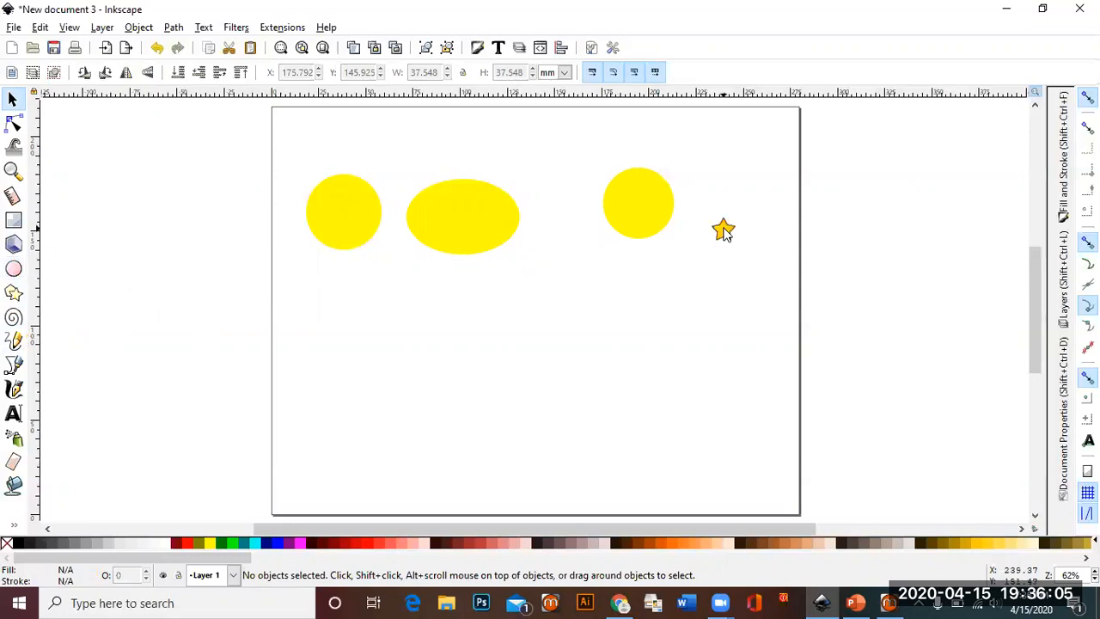
{"action": "left_click", "coordinate": [646, 215]}
{"action": "key", "text": "Delete"}
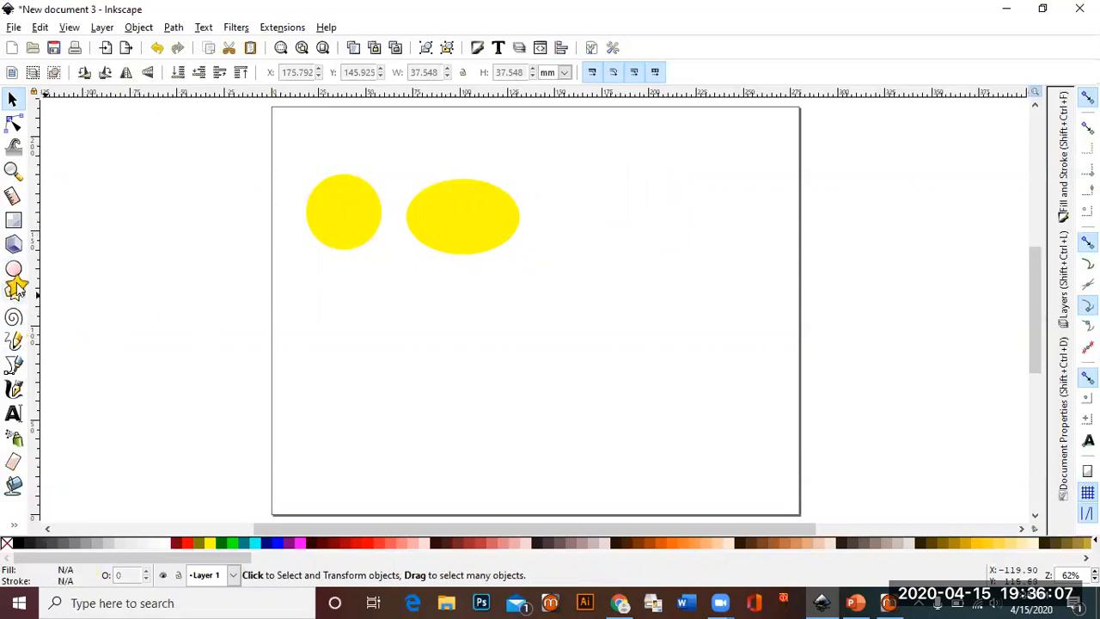
Draw a near-circle with radii about 19 by 20 mm right of the ellipse and cut it into an arc ending at about 274°
{"action": "left_click", "coordinate": [13, 269]}
{"action": "left_click_drag", "start_coordinate": [600, 235], "coordinate": [670, 163]}
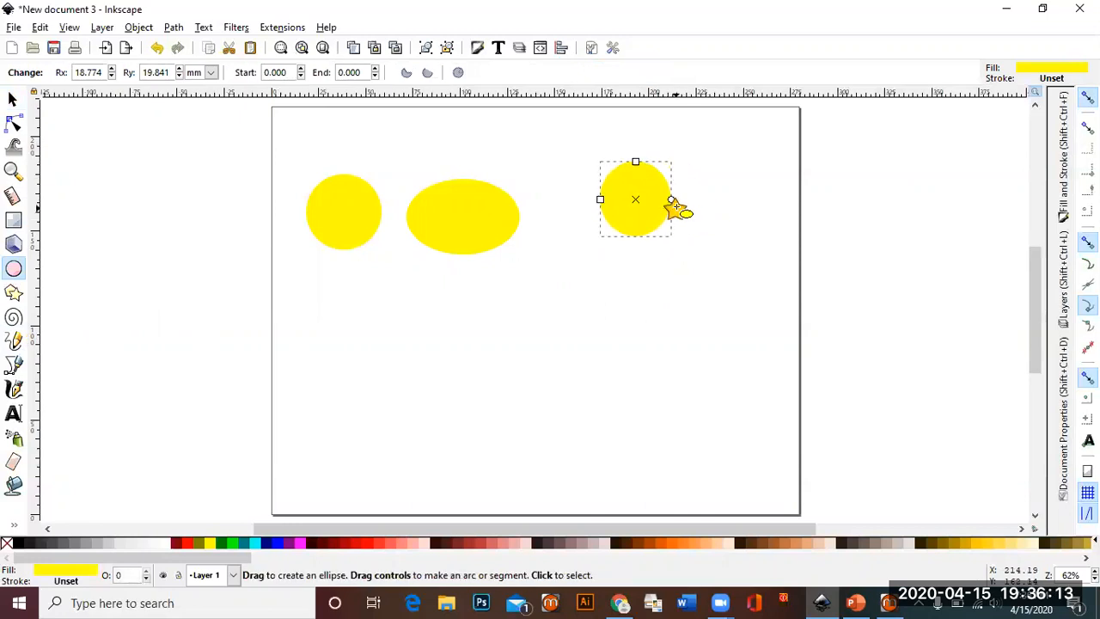
{"action": "left_click", "coordinate": [672, 201]}
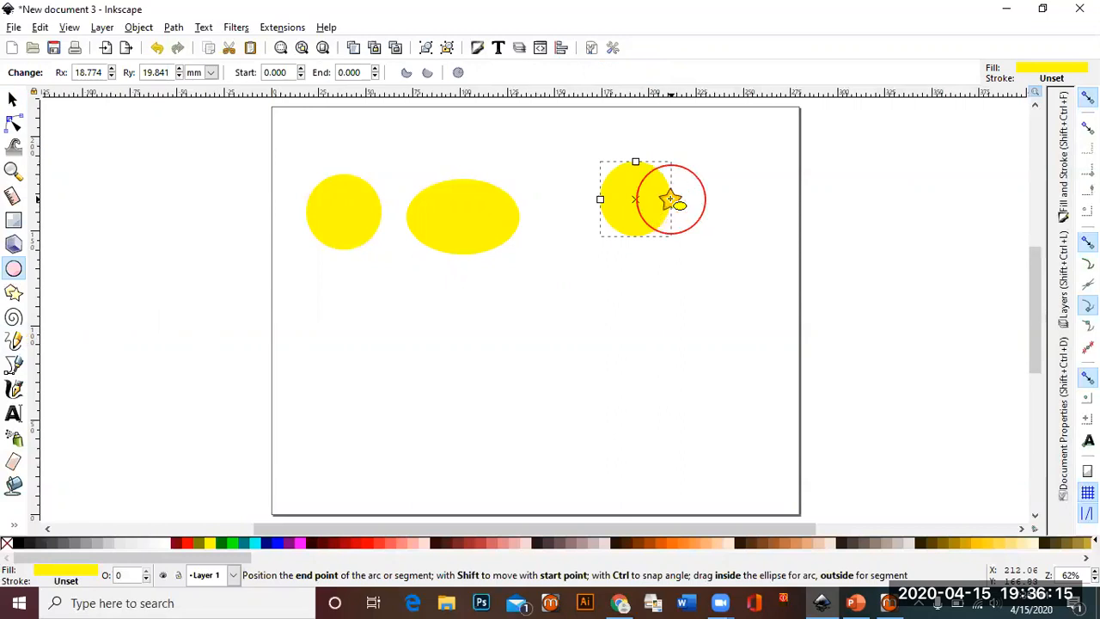
{"action": "left_click_drag", "start_coordinate": [672, 201], "coordinate": [637, 170]}
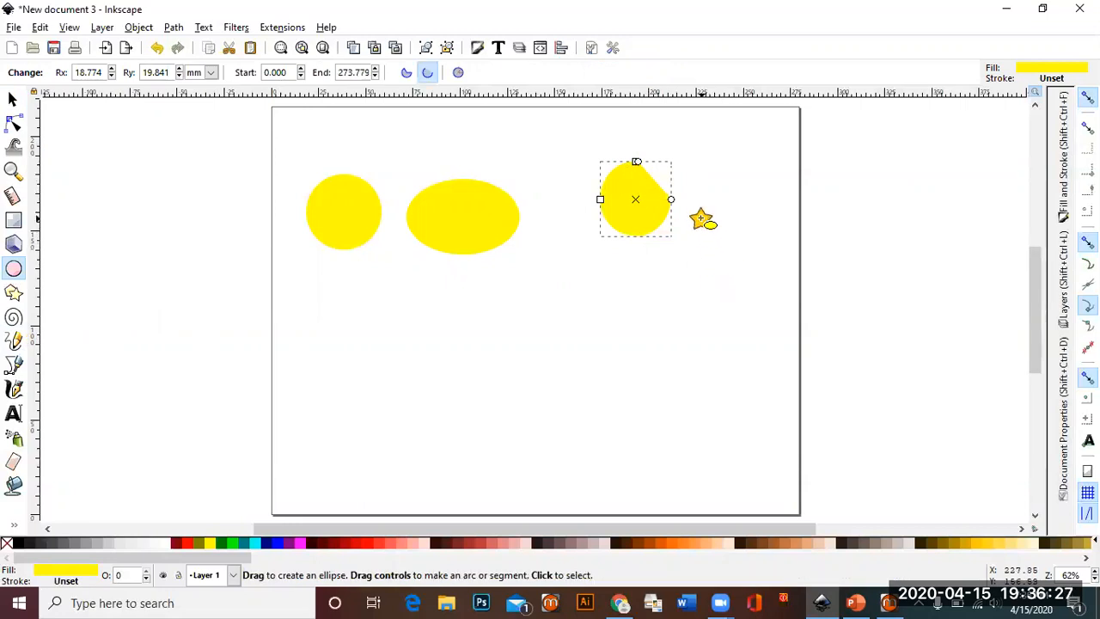
Reshape the arc into a slice starting at about 50° and ending at about 273°, and undo the stray small shape
{"action": "left_click", "coordinate": [407, 73]}
{"action": "left_click_drag", "start_coordinate": [673, 199], "coordinate": [659, 227]}
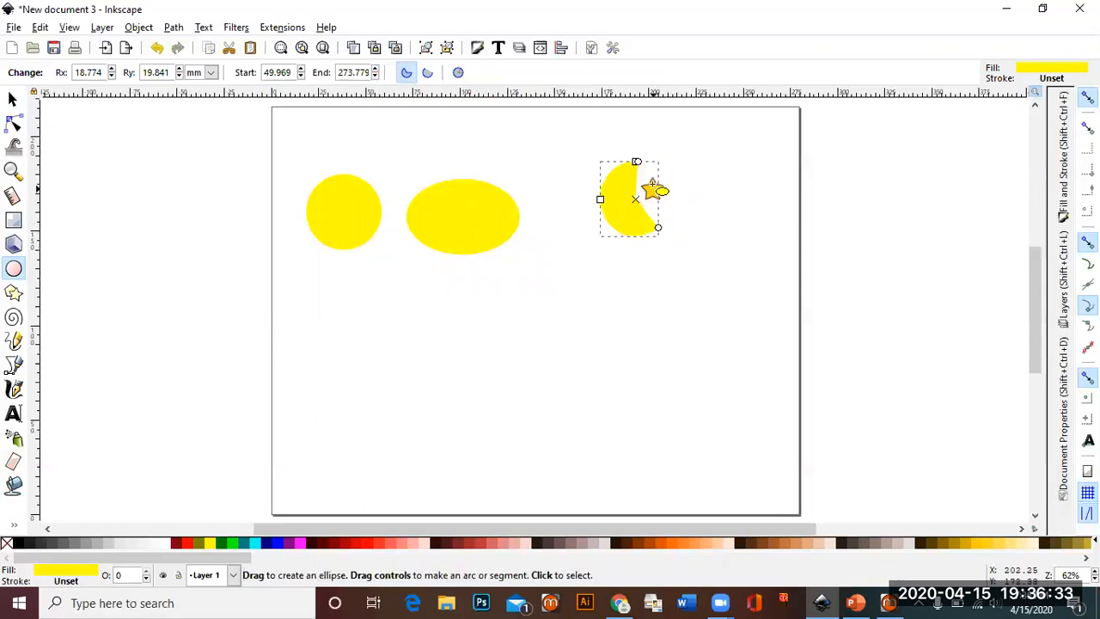
{"action": "mouse_move", "coordinate": [638, 164]}
{"action": "left_mouse_down"}
{"action": "mouse_move", "coordinate": [659, 167]}
{"action": "mouse_move", "coordinate": [663, 181]}
{"action": "mouse_move", "coordinate": [636, 163]}
{"action": "left_mouse_up"}
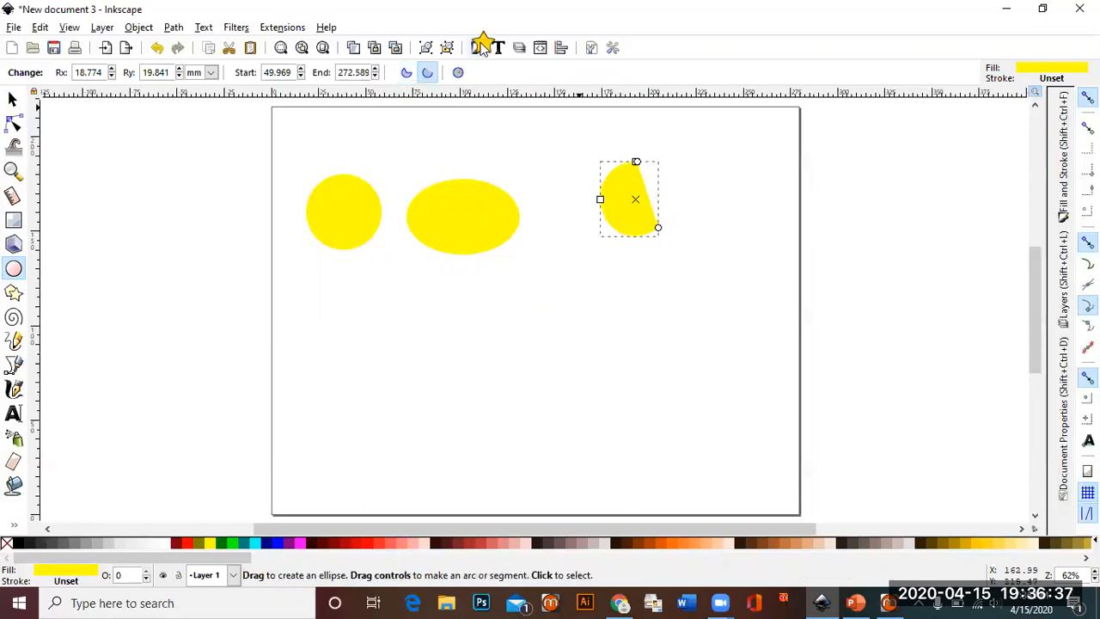
{"action": "left_click", "coordinate": [427, 77]}
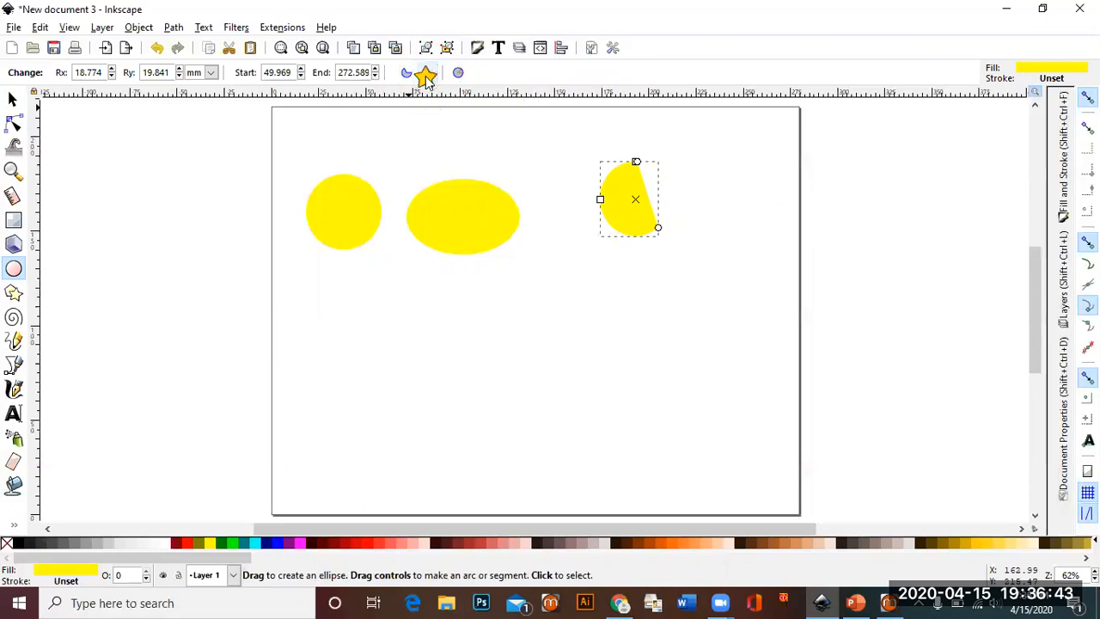
{"action": "left_click", "coordinate": [408, 74]}
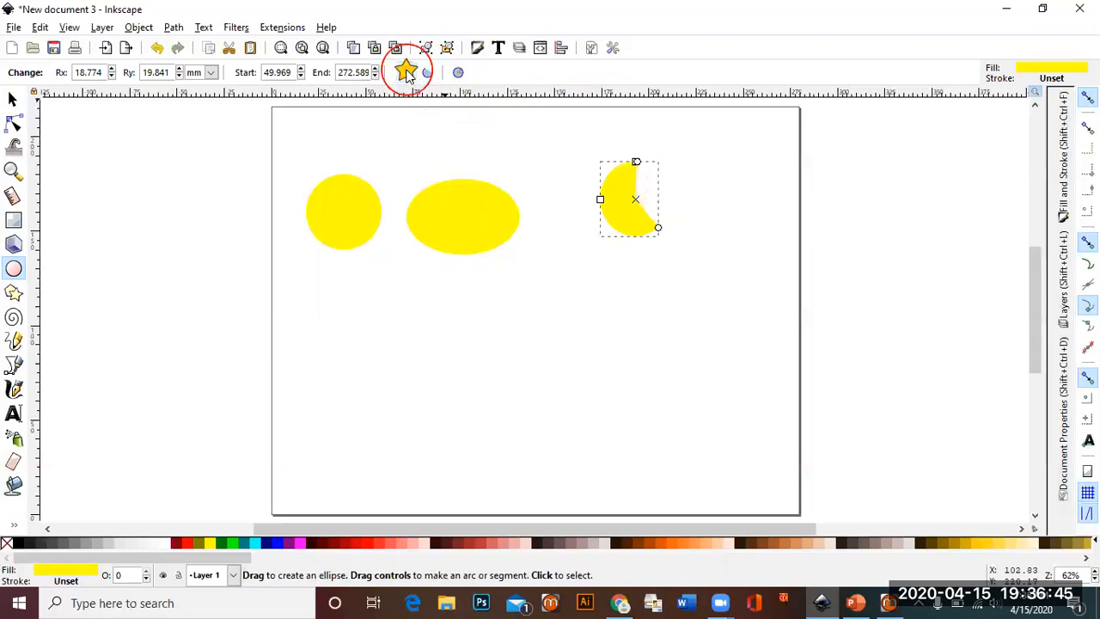
{"action": "left_click_drag", "start_coordinate": [644, 161], "coordinate": [657, 170]}
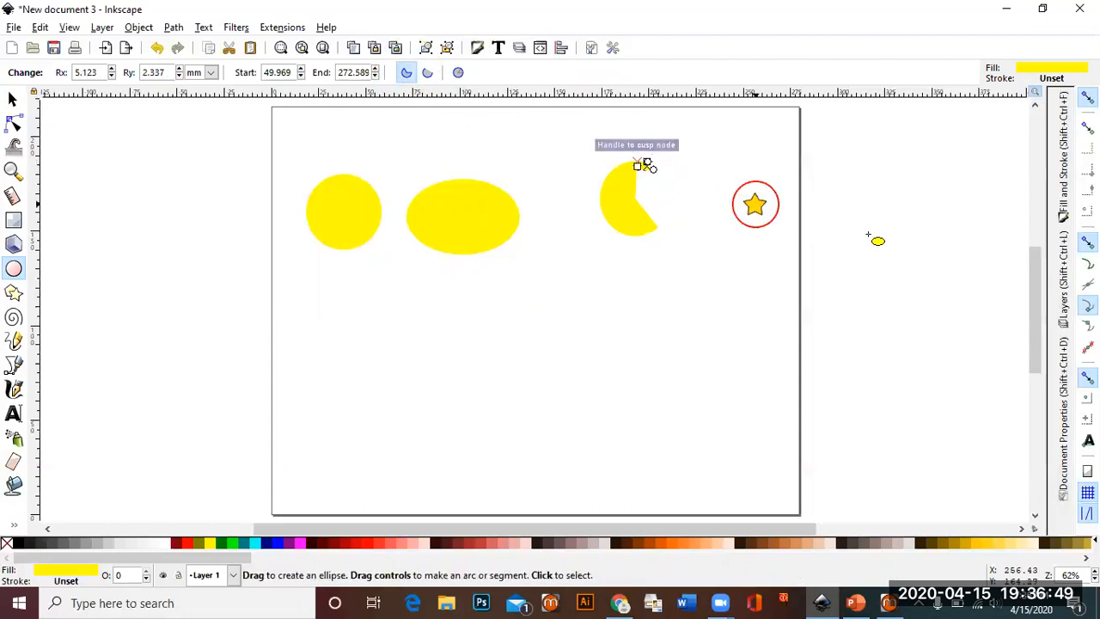
{"action": "left_click", "coordinate": [157, 47]}
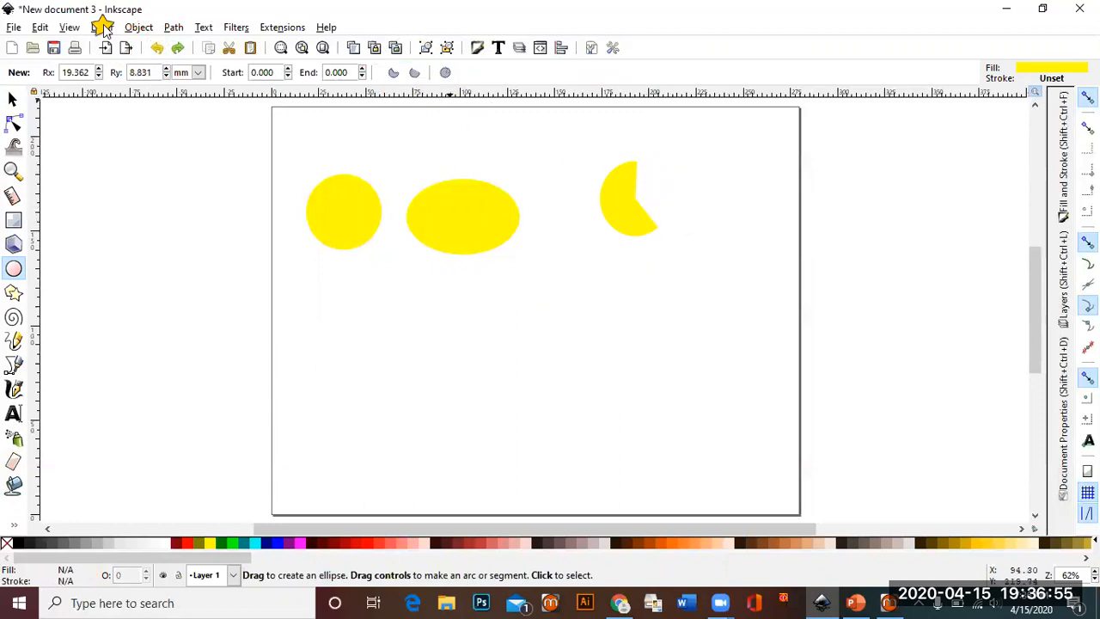
Examine the three shapes in Outline display mode and restore the Normal display mode
{"action": "left_click", "coordinate": [69, 28]}
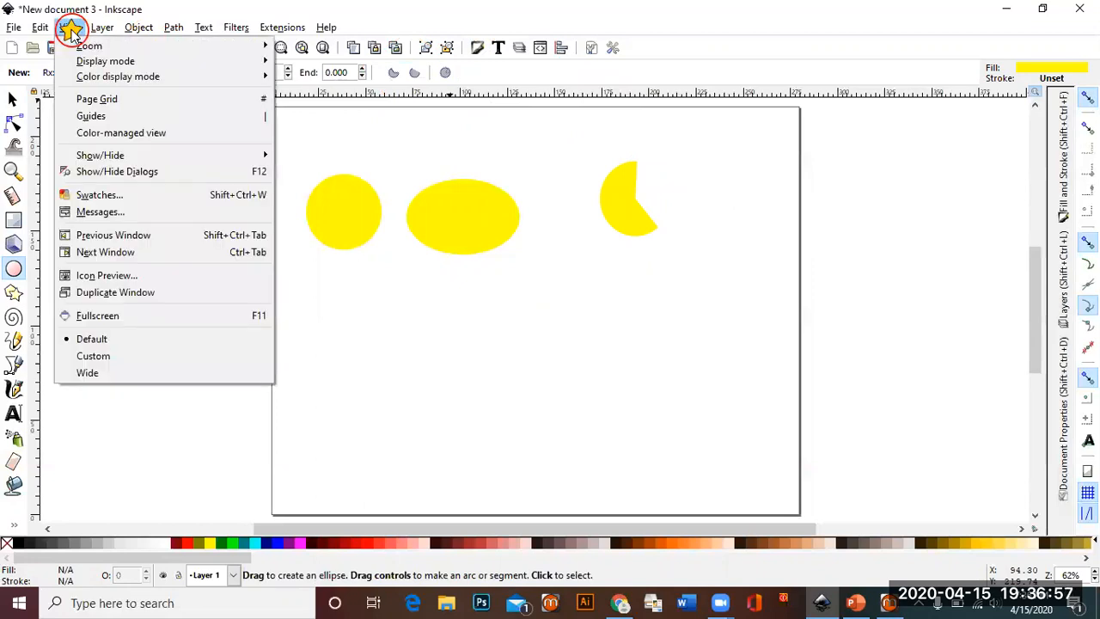
{"action": "mouse_move", "coordinate": [108, 63]}
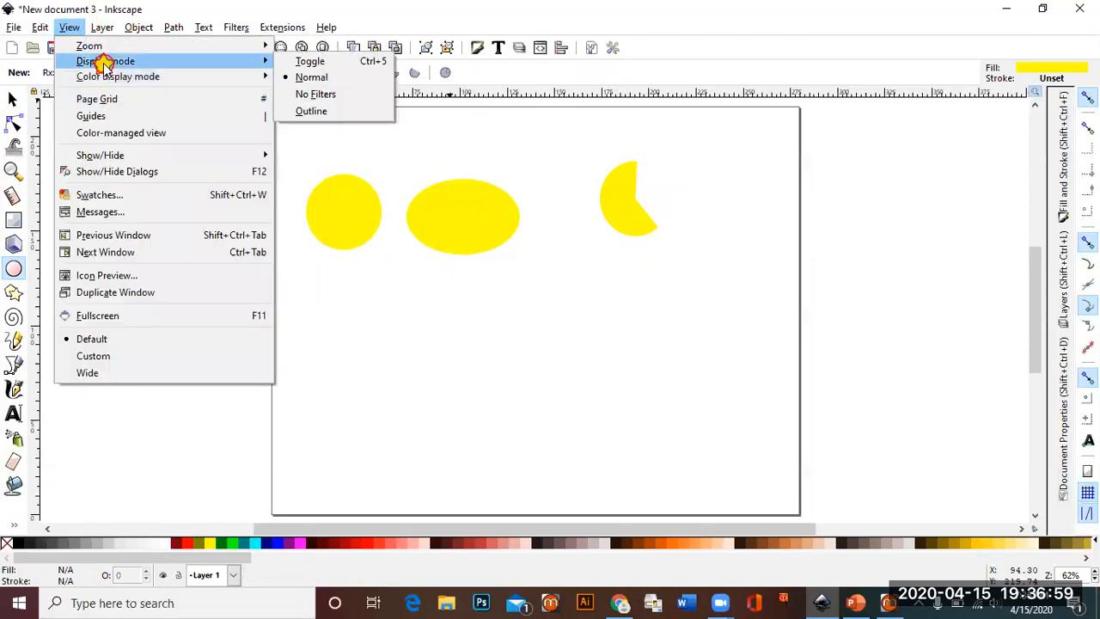
{"action": "left_click", "coordinate": [318, 108]}
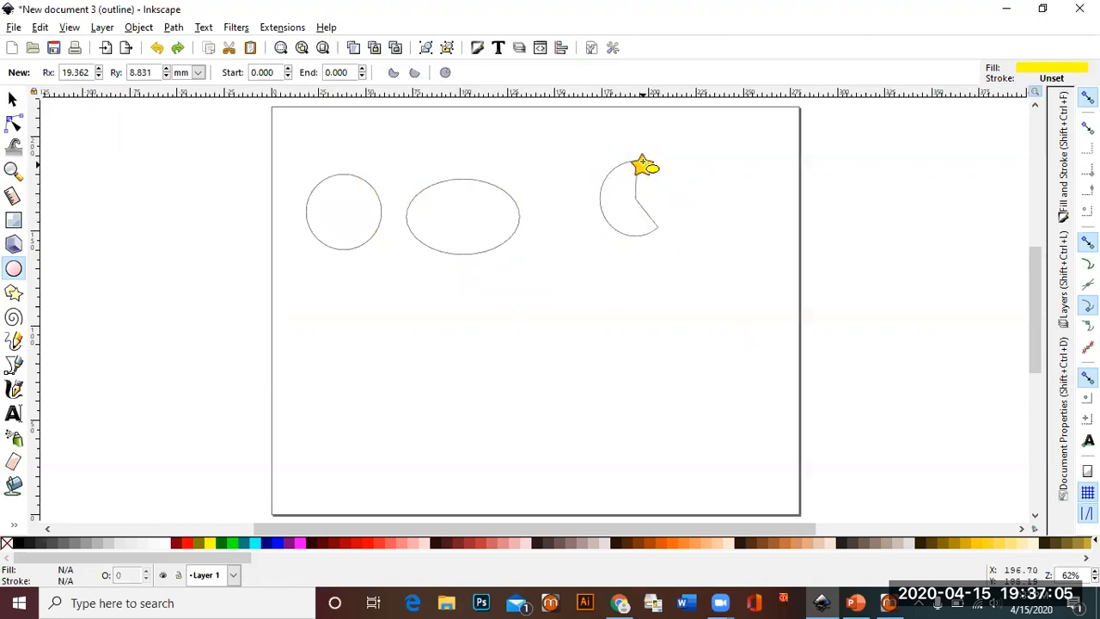
{"action": "left_click", "coordinate": [70, 27]}
{"action": "mouse_move", "coordinate": [135, 66]}
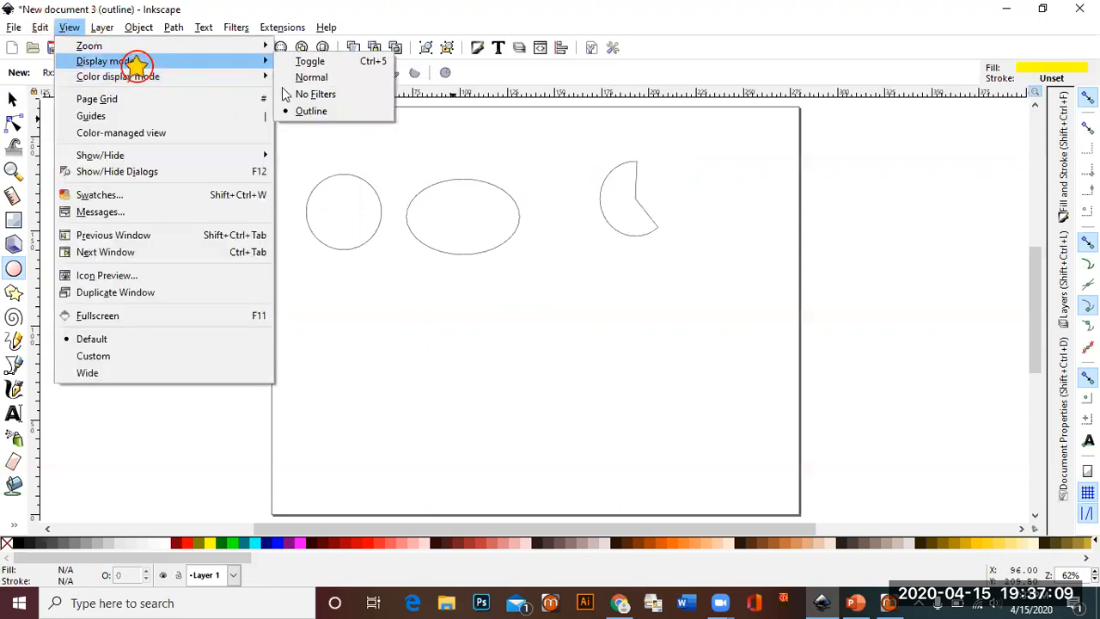
{"action": "left_click", "coordinate": [312, 76]}
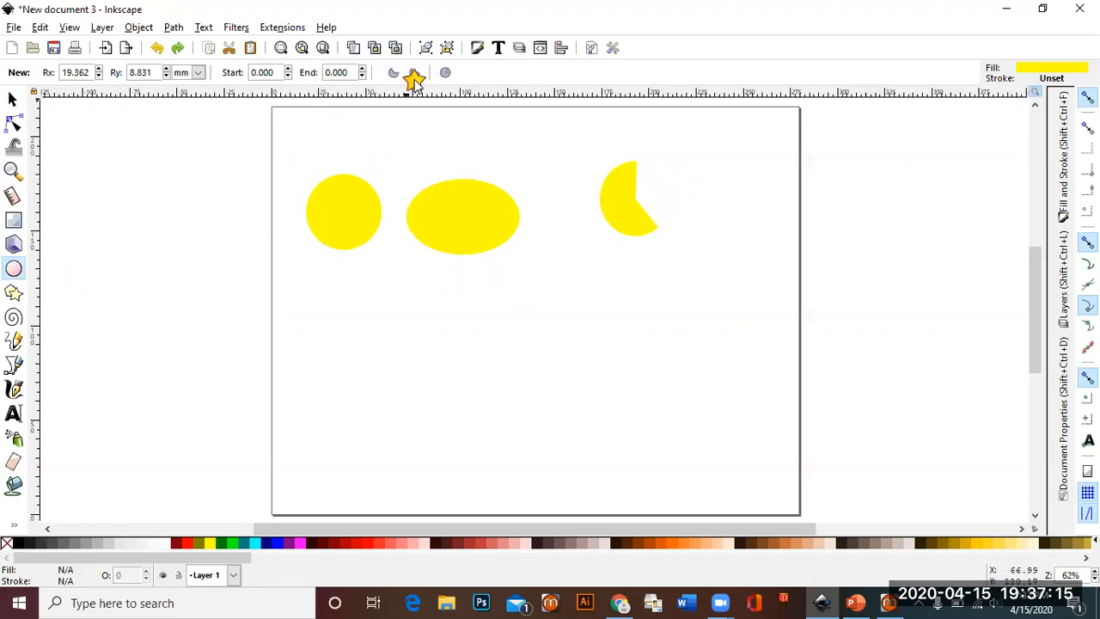
Draw a partial ellipse with radii about 35 by 21 mm below the slice as an open arc, and show it in Outline display mode
{"action": "left_click_drag", "start_coordinate": [564, 378], "coordinate": [698, 296]}
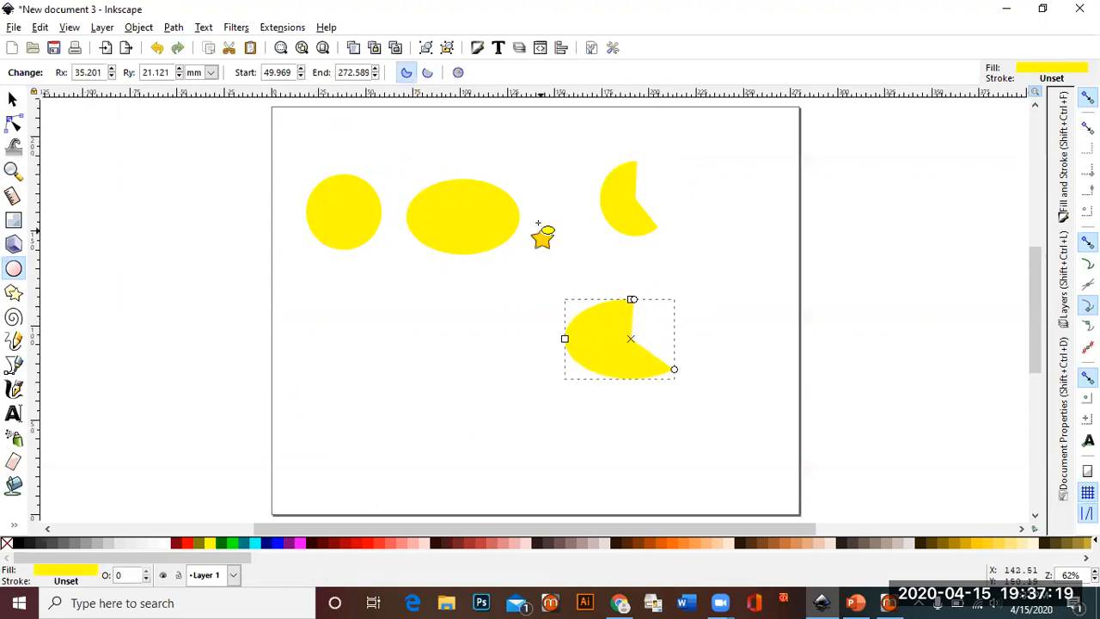
{"action": "left_click", "coordinate": [430, 73]}
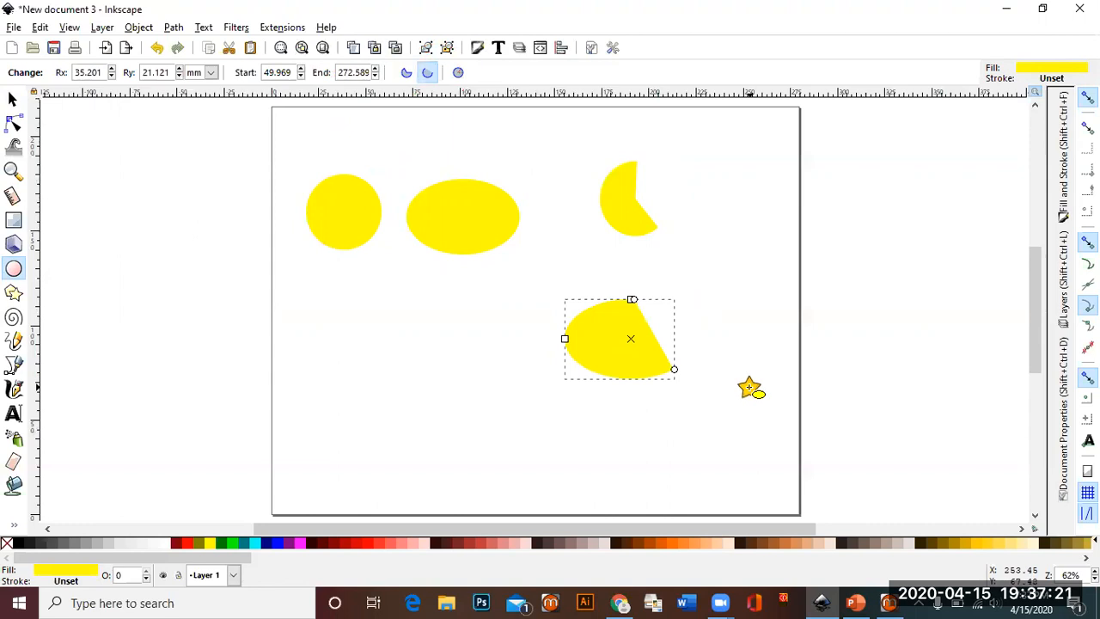
{"action": "left_click", "coordinate": [70, 28]}
{"action": "mouse_move", "coordinate": [110, 61]}
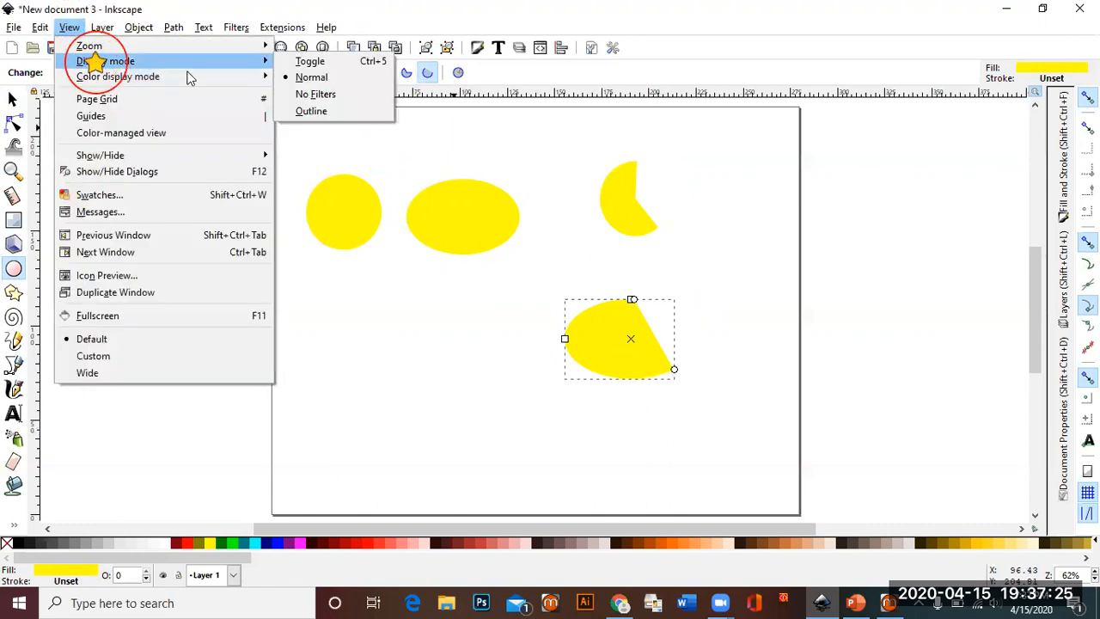
{"action": "left_click", "coordinate": [292, 109]}
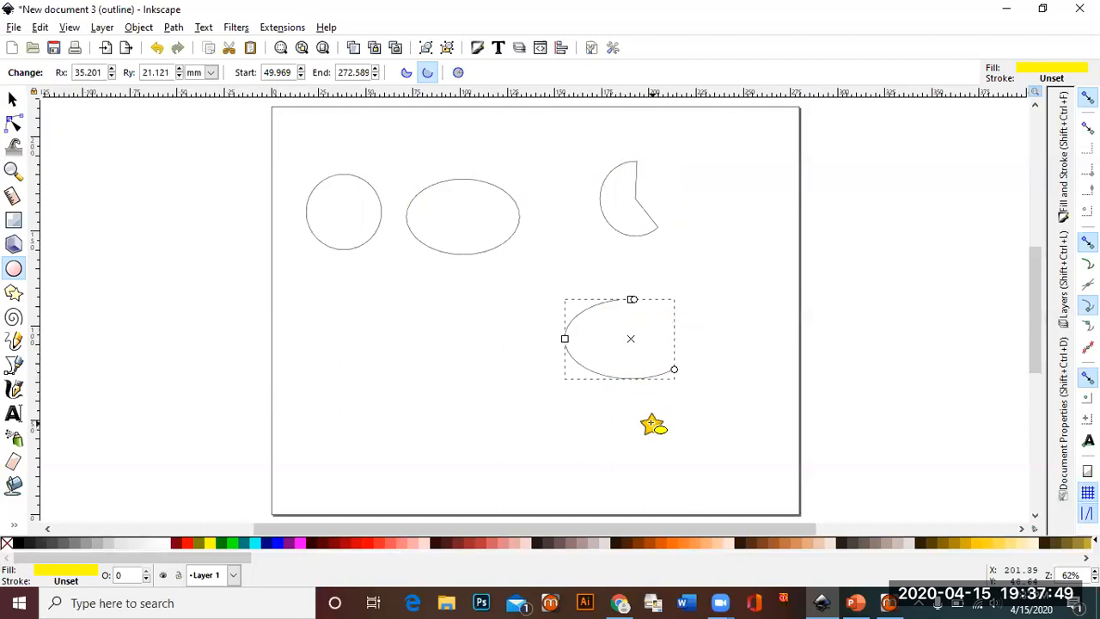
Switch to PowerPoint and view Challenge 2 on slide 21 about recreating the Pac-Man design with the Circle command
{"action": "left_click", "coordinate": [857, 601]}
{"action": "scroll", "coordinate": [98, 533], "scroll_direction": "down", "scroll_amount": 1}
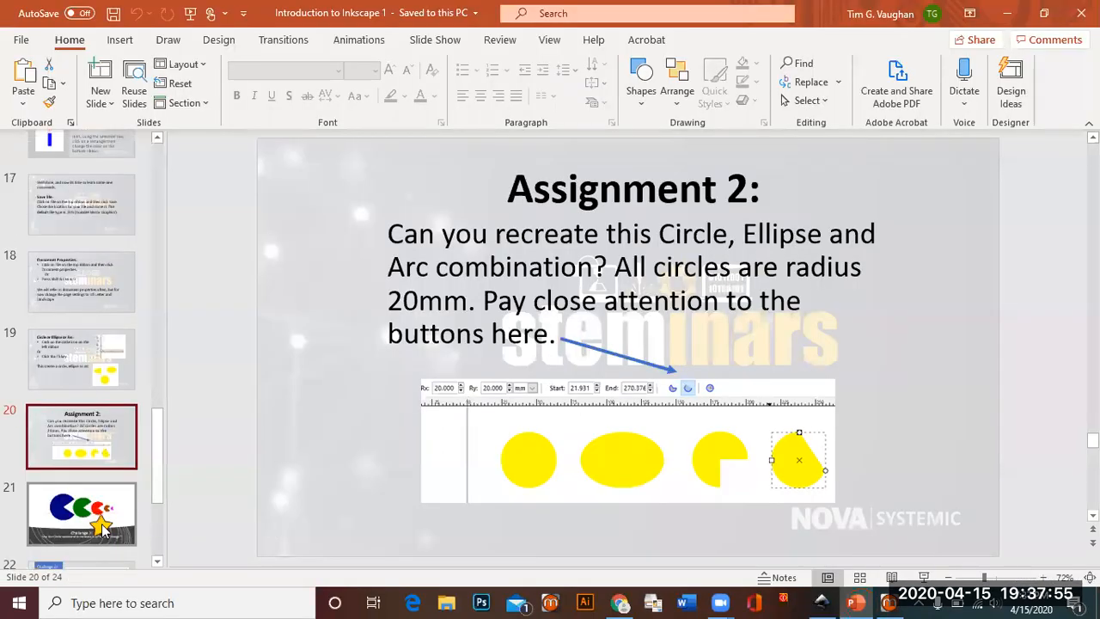
{"action": "left_click", "coordinate": [101, 529]}
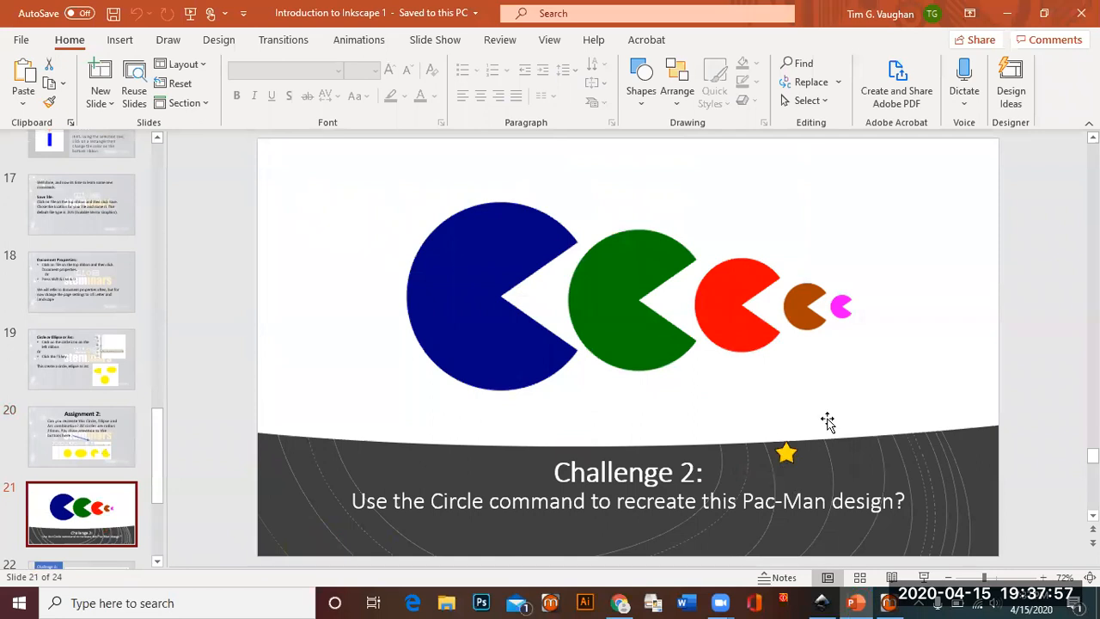
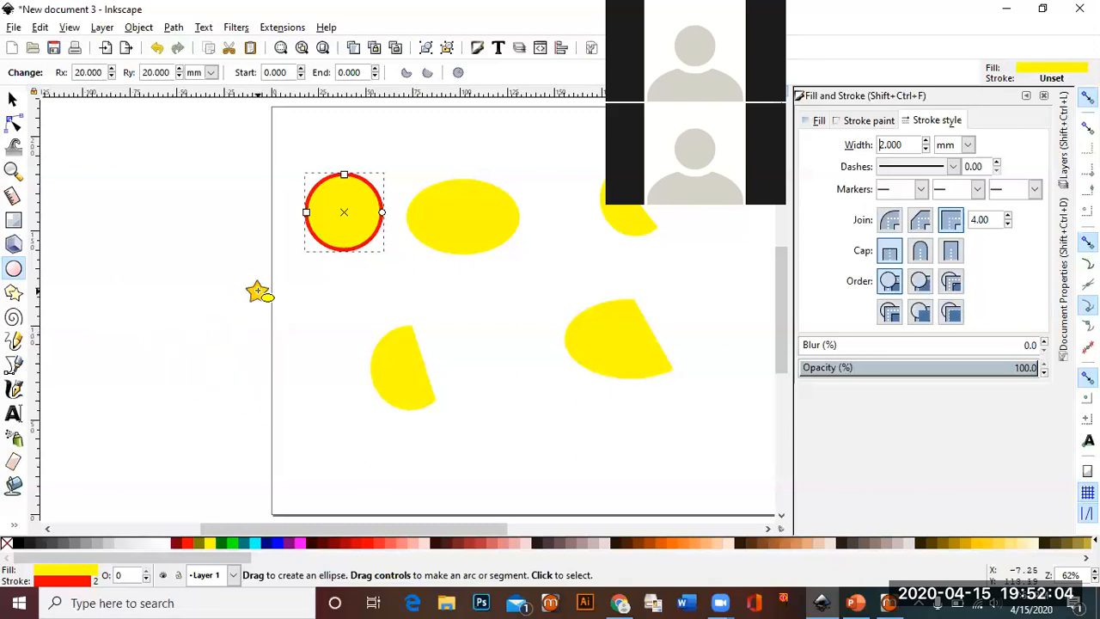
Create a new Inkscape document and draw a blue rectangle about 60 mm wide and 71 mm high on the page
{"action": "left_click", "coordinate": [13, 27]}
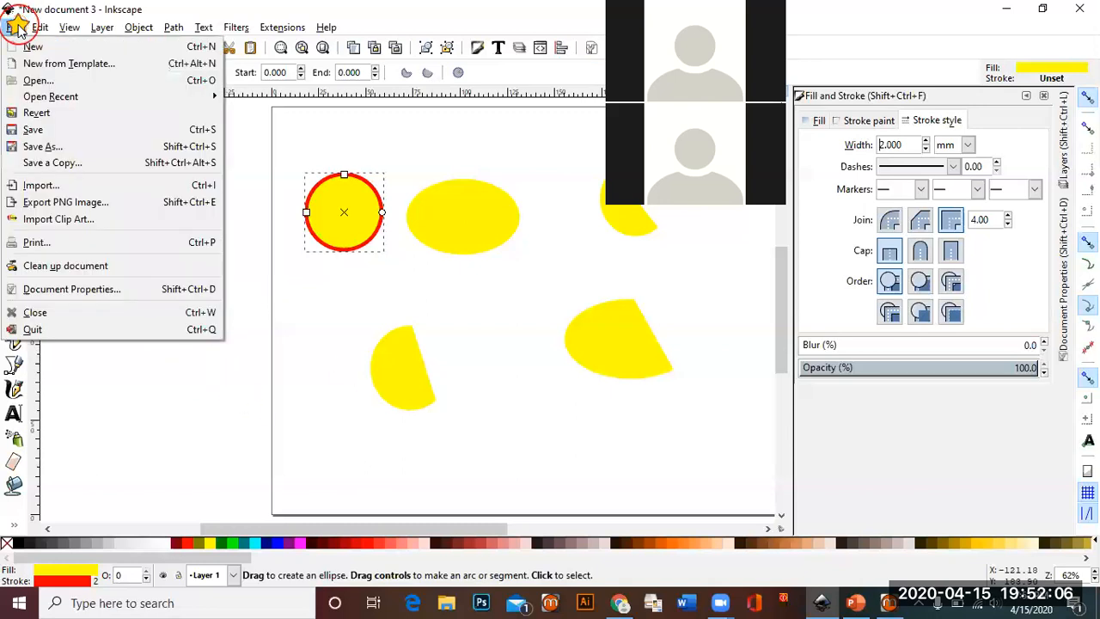
{"action": "left_click", "coordinate": [39, 44]}
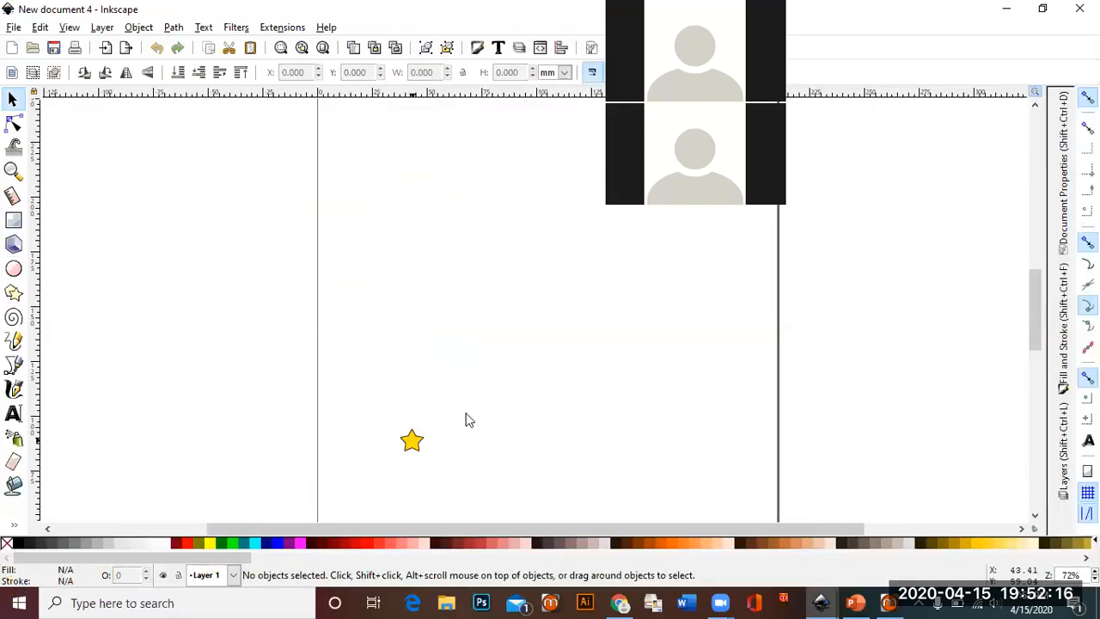
{"action": "left_click", "coordinate": [13, 220]}
{"action": "left_click_drag", "start_coordinate": [411, 216], "coordinate": [542, 371]}
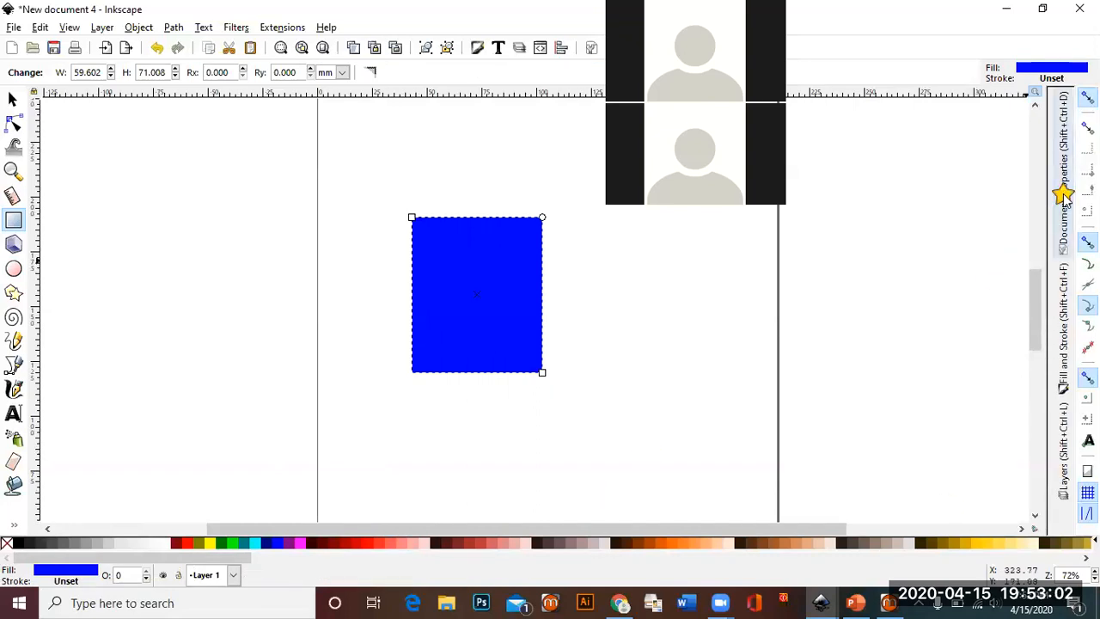
Open the Fill and Stroke settings and change the rectangle's flat fill to RGB 31, 96, 113 with alpha 135
{"action": "left_click", "coordinate": [1064, 309]}
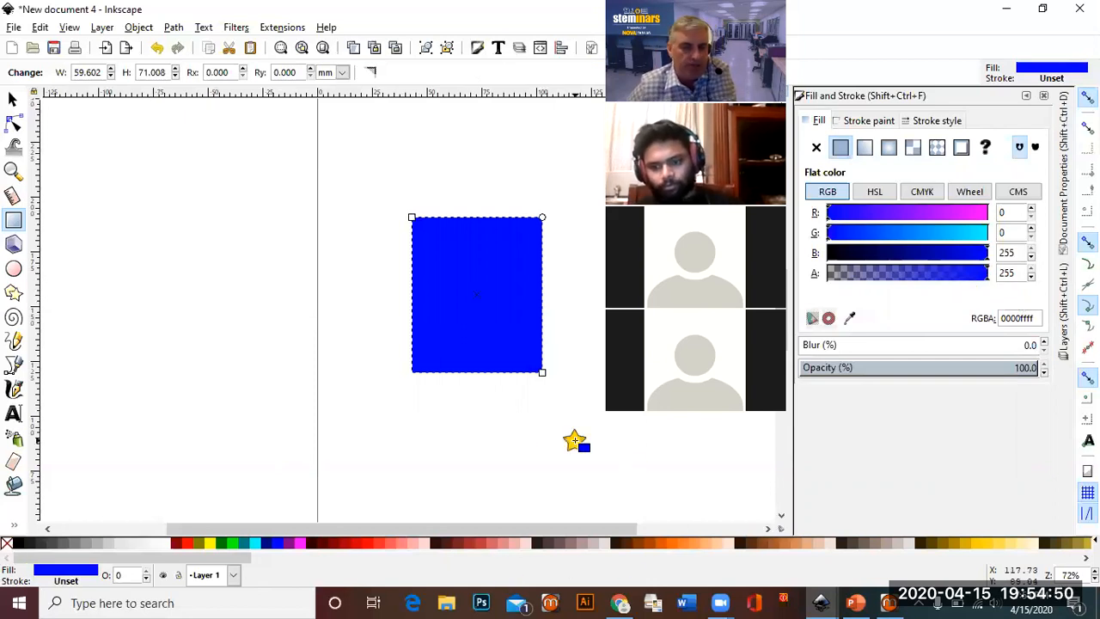
{"action": "left_click", "coordinate": [914, 213]}
{"action": "left_click", "coordinate": [867, 254]}
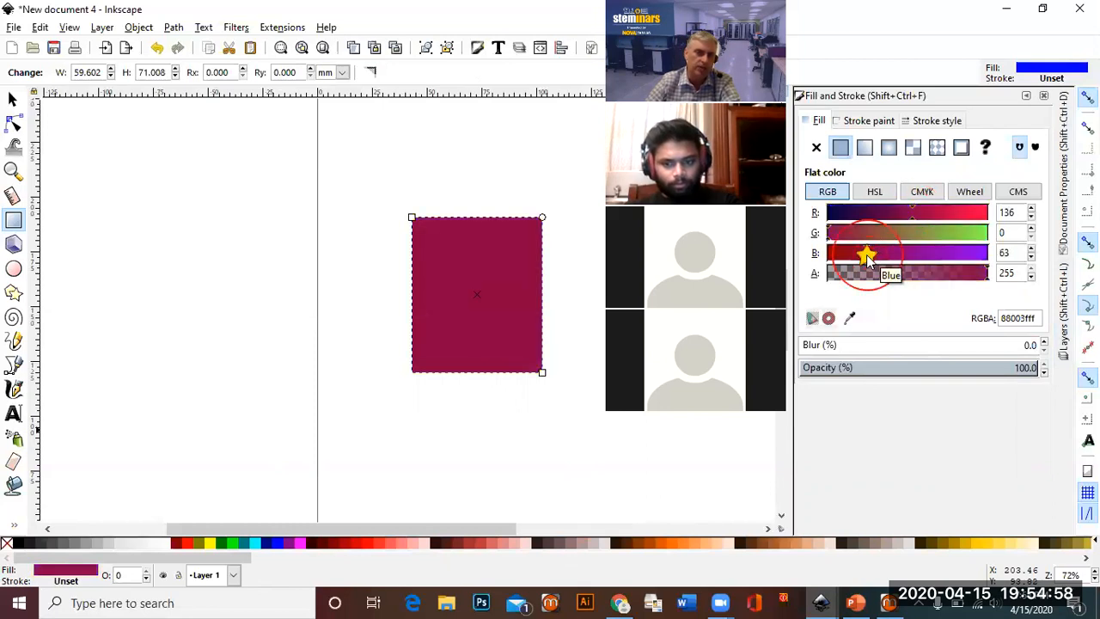
{"action": "left_click", "coordinate": [911, 276]}
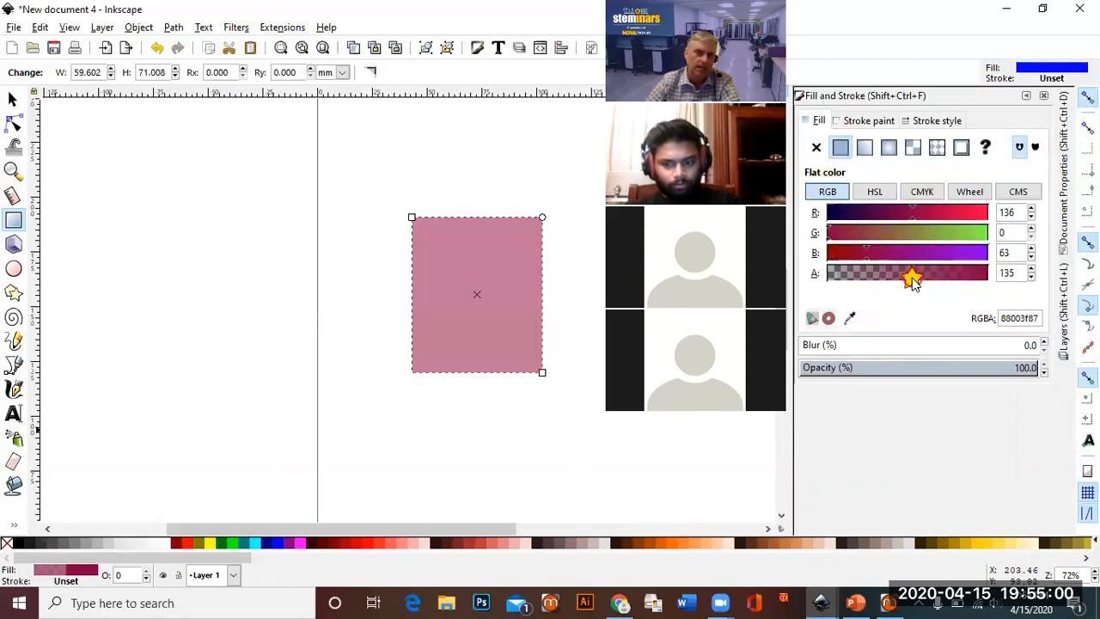
{"action": "left_click", "coordinate": [898, 253]}
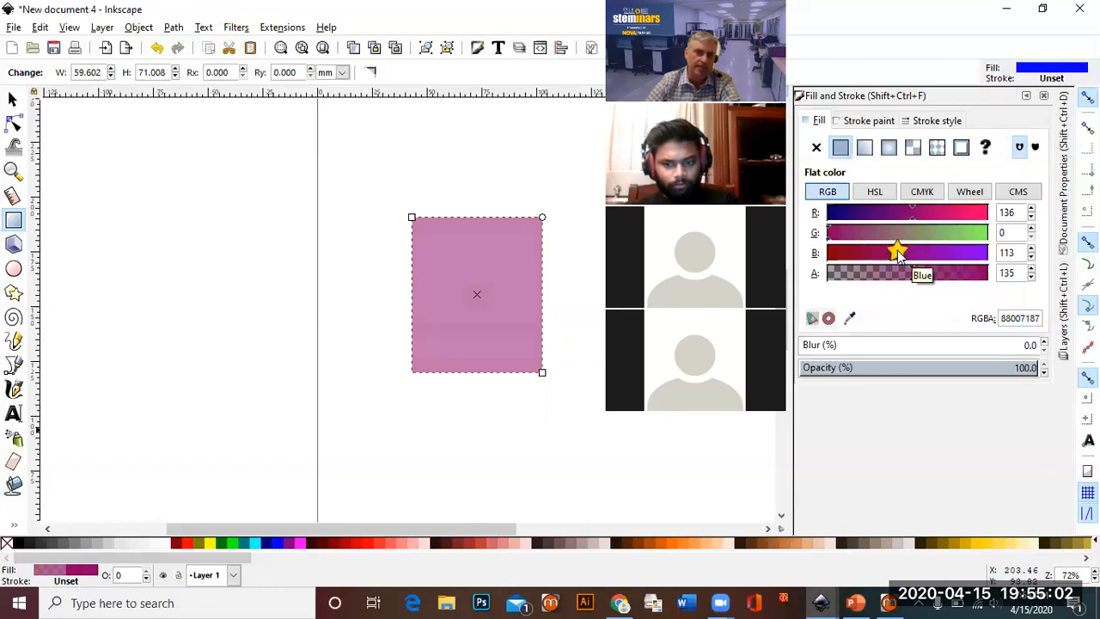
{"action": "left_click", "coordinate": [888, 234]}
{"action": "left_click", "coordinate": [846, 214]}
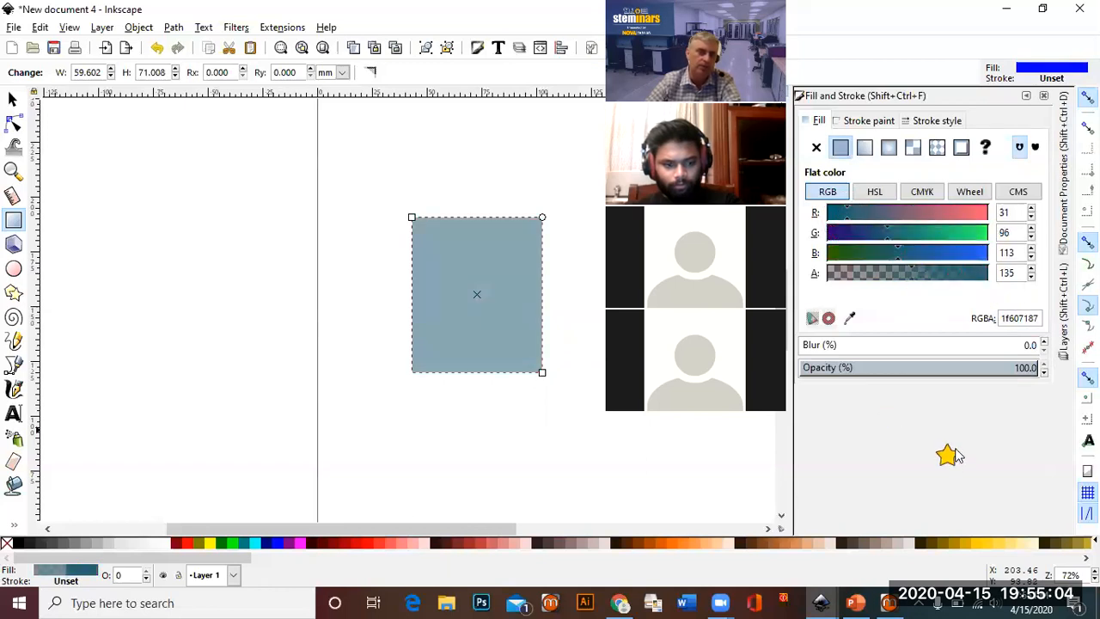
Recolour the rectangle with the teal and finally the dark red (550000) palette swatch, and raise the fill's alpha to 255
{"action": "left_click", "coordinate": [234, 543]}
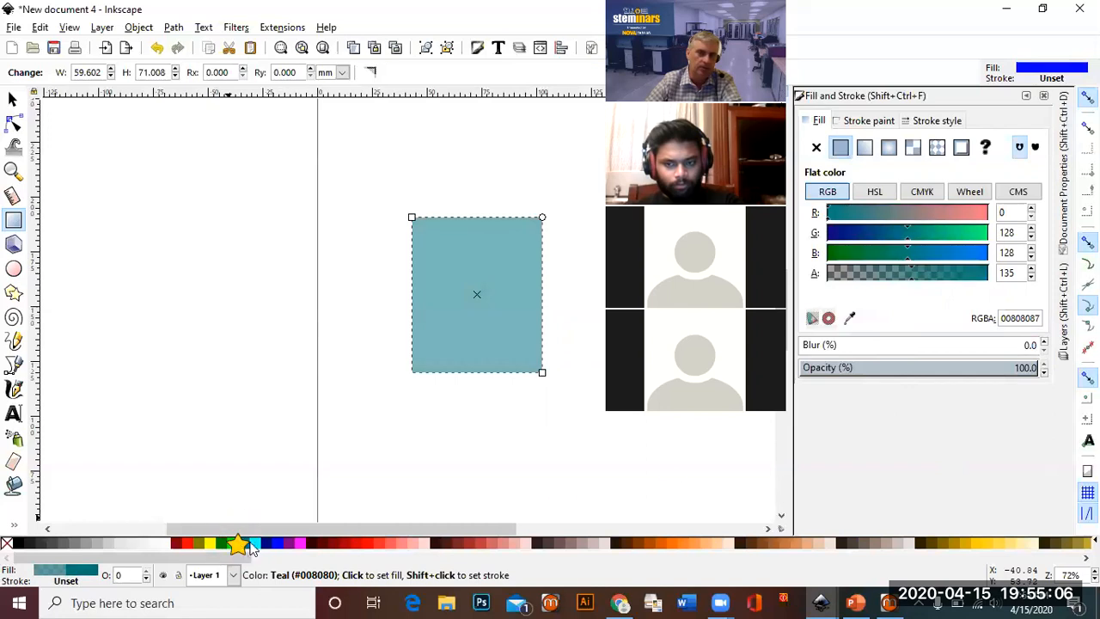
{"action": "left_click", "coordinate": [322, 543]}
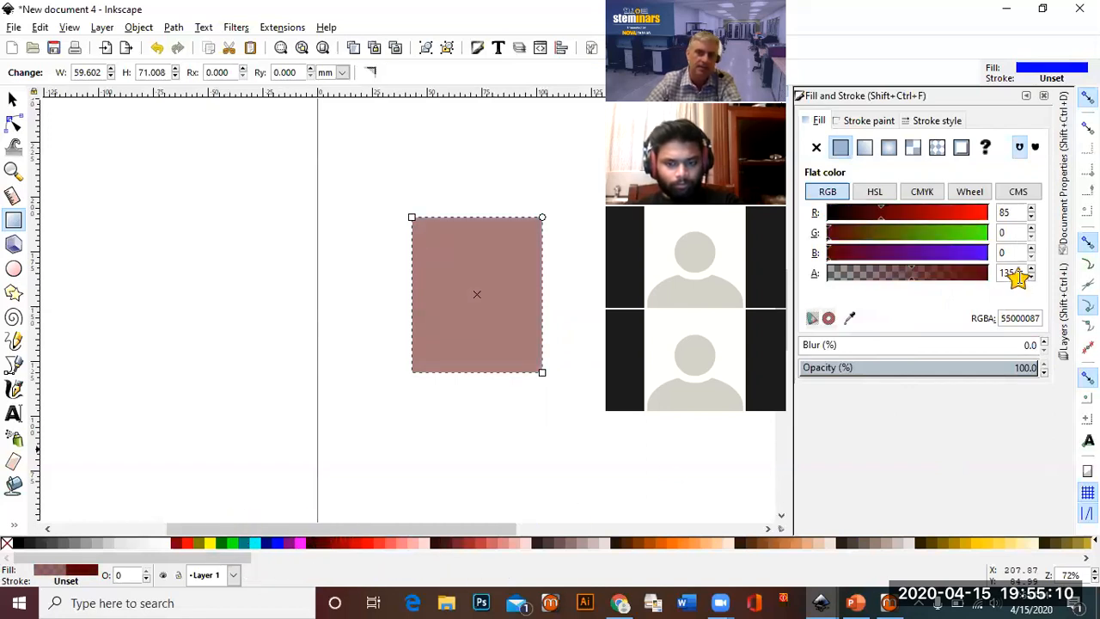
{"action": "left_click", "coordinate": [1032, 269]}
{"action": "left_click", "coordinate": [1032, 269]}
{"action": "left_click", "coordinate": [1034, 270]}
{"action": "left_click", "coordinate": [1034, 272]}
{"action": "left_click", "coordinate": [1034, 272]}
{"action": "left_click", "coordinate": [1034, 272]}
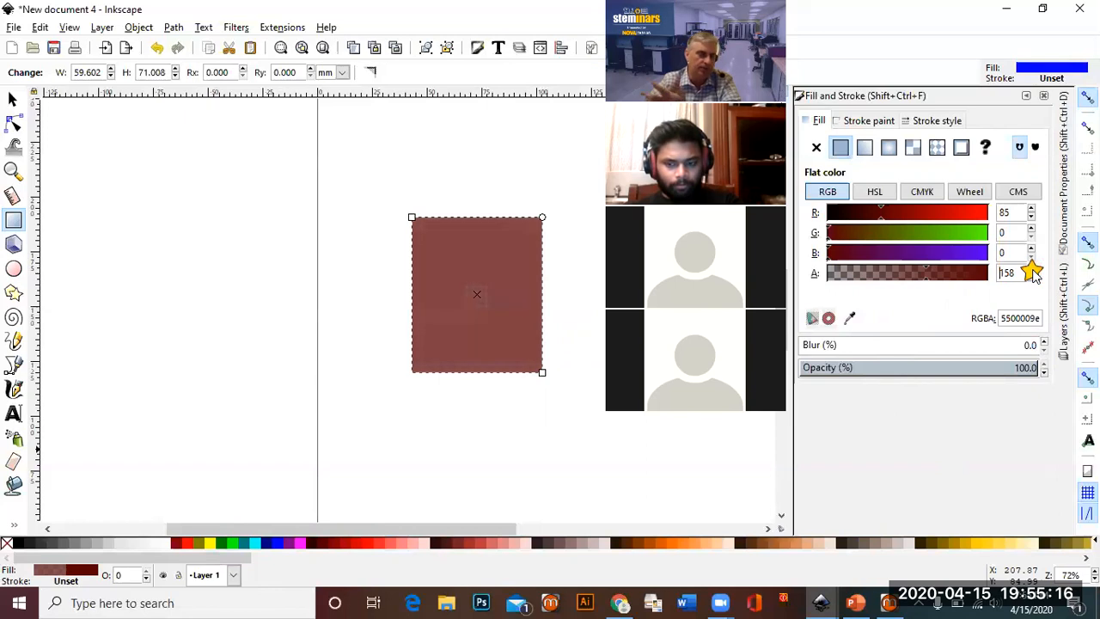
{"action": "left_click", "coordinate": [1034, 270]}
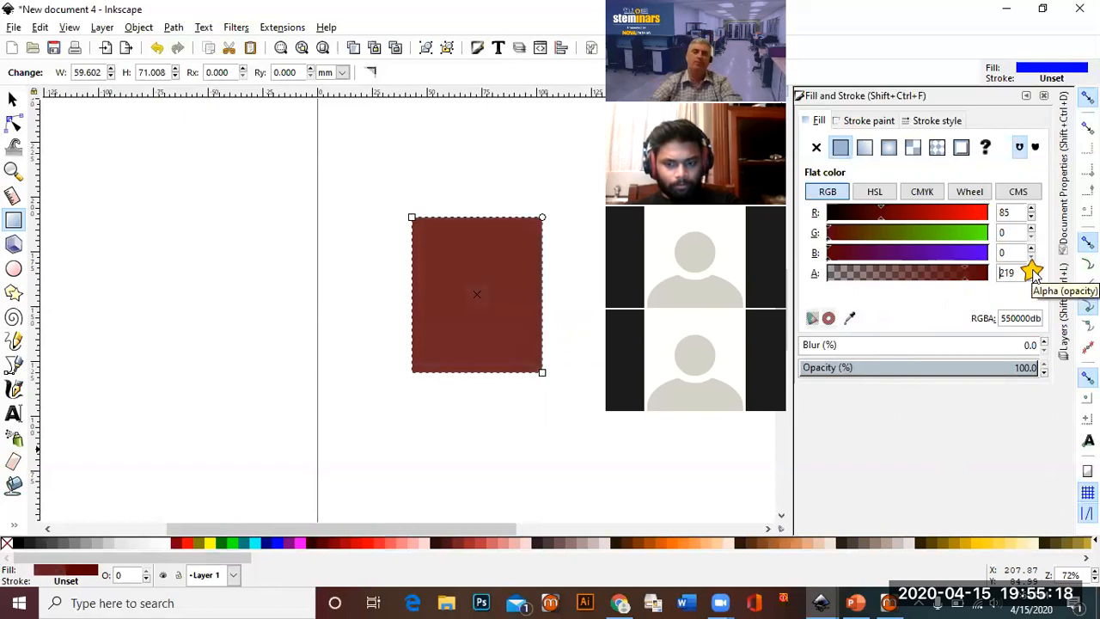
{"action": "left_click", "coordinate": [1034, 270]}
{"action": "left_click", "coordinate": [1034, 270]}
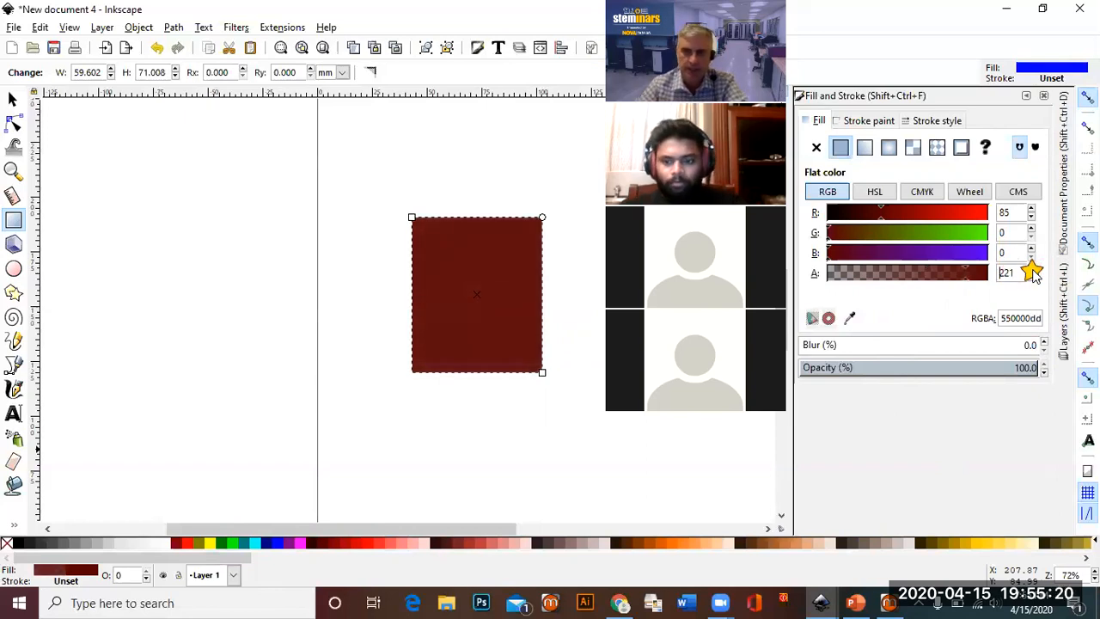
{"action": "left_click", "coordinate": [1031, 268]}
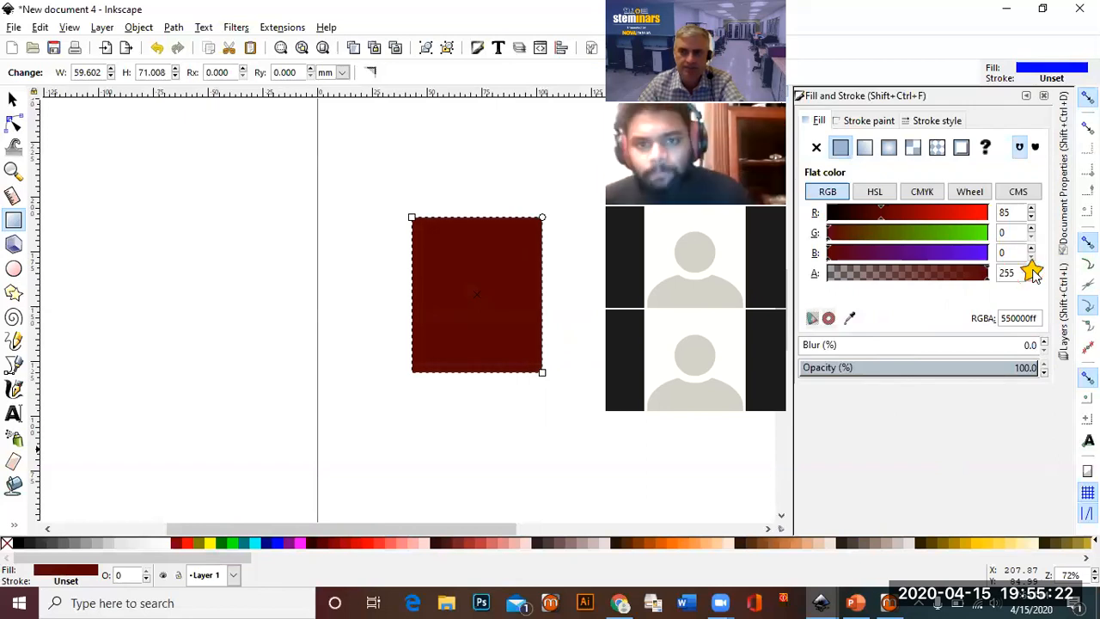